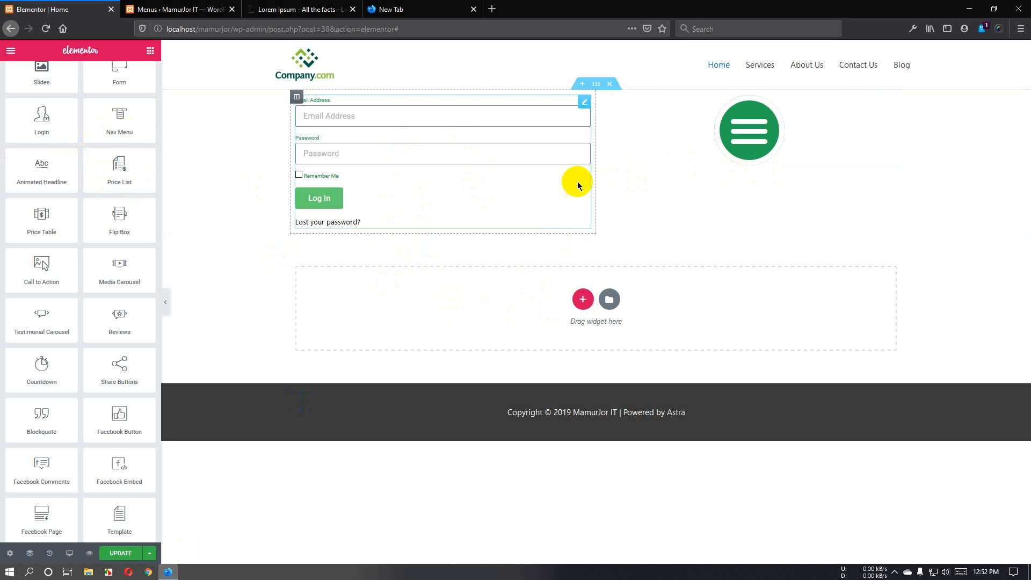
Delete the login form from the first column and the menu widget from the second column.
right_click(585, 109)
click(615, 261)
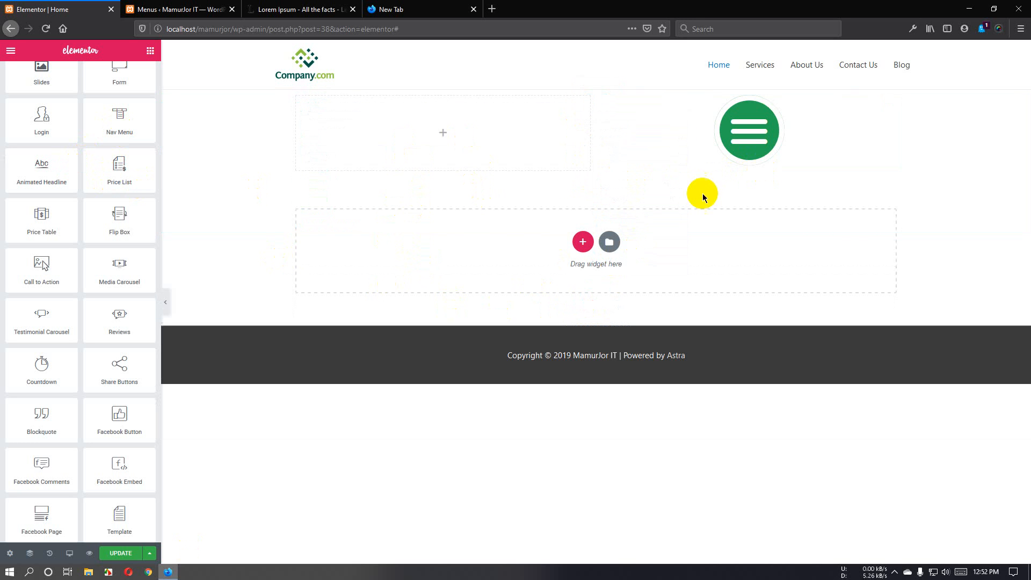
right_click(865, 117)
click(885, 266)
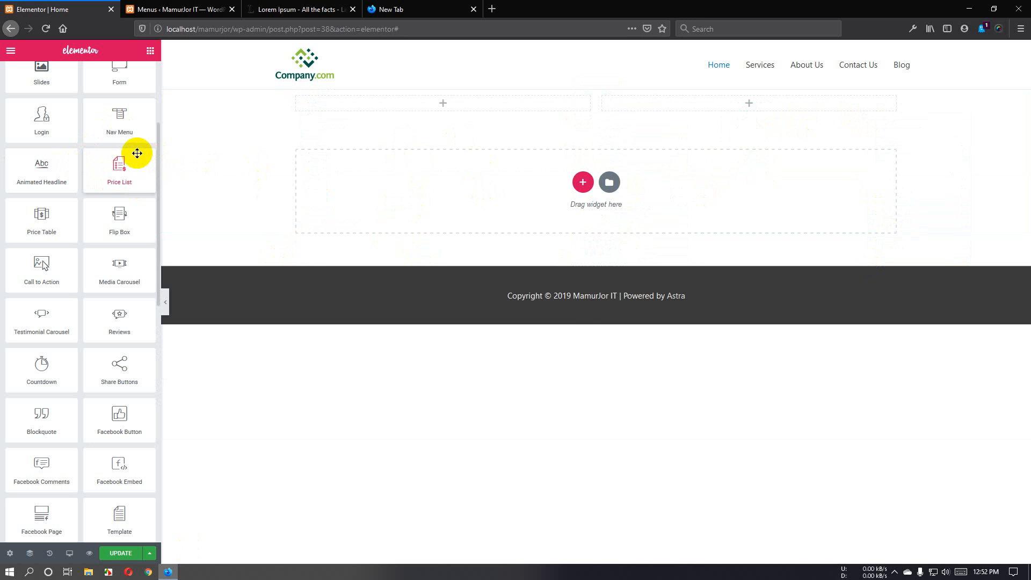
Add an Animated Headline widget to the empty first column and insert a new blank section area above it.
drag(39, 177, 405, 106)
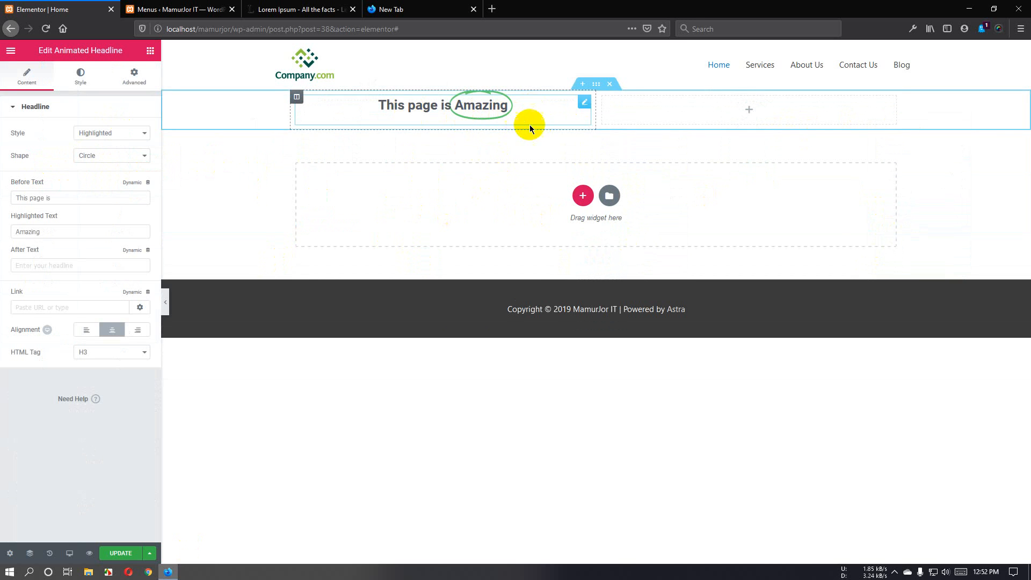
click(583, 88)
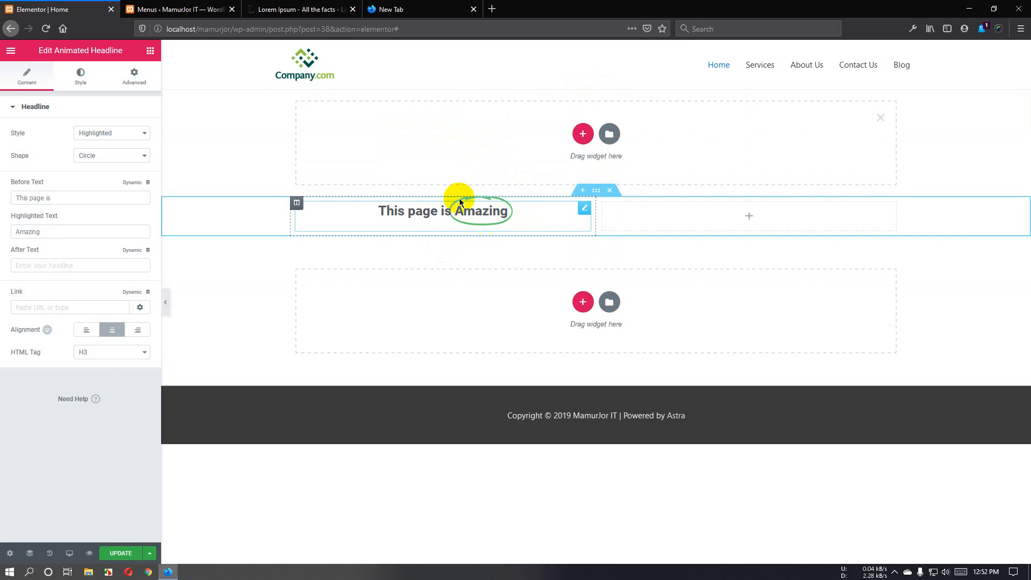
drag(97, 198, 6, 203)
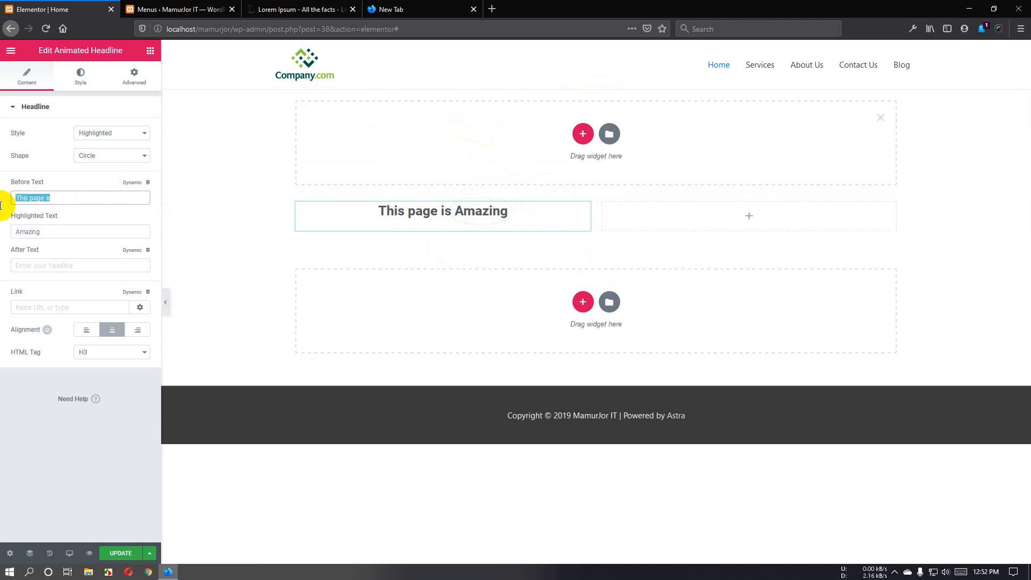
click(38, 264)
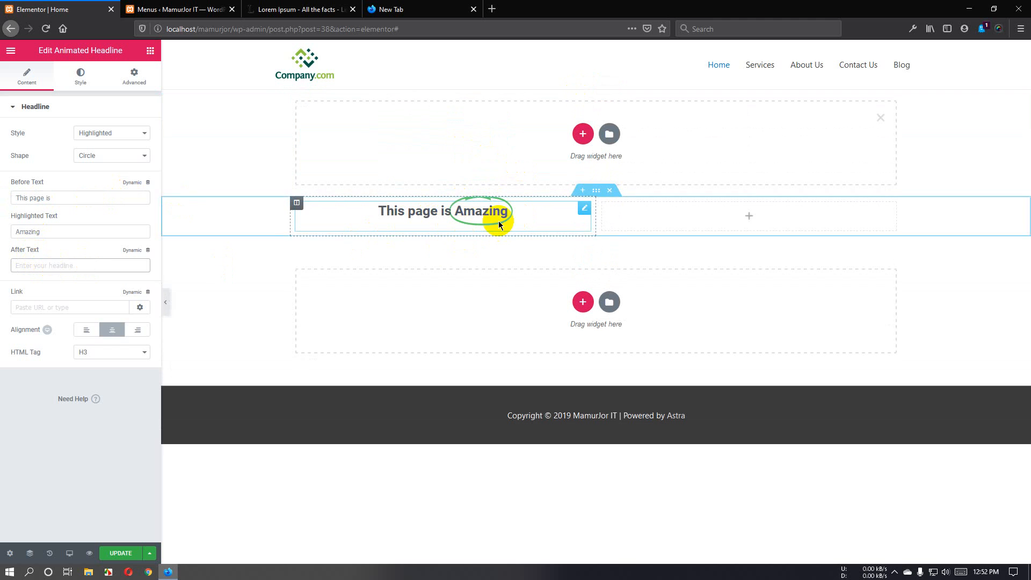
drag(81, 198, 12, 198)
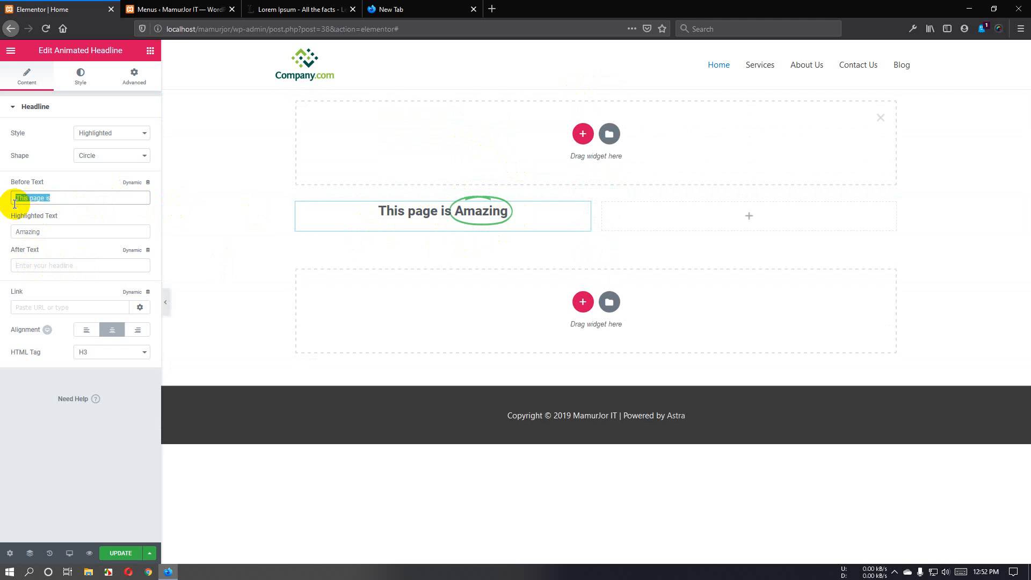
click(58, 198)
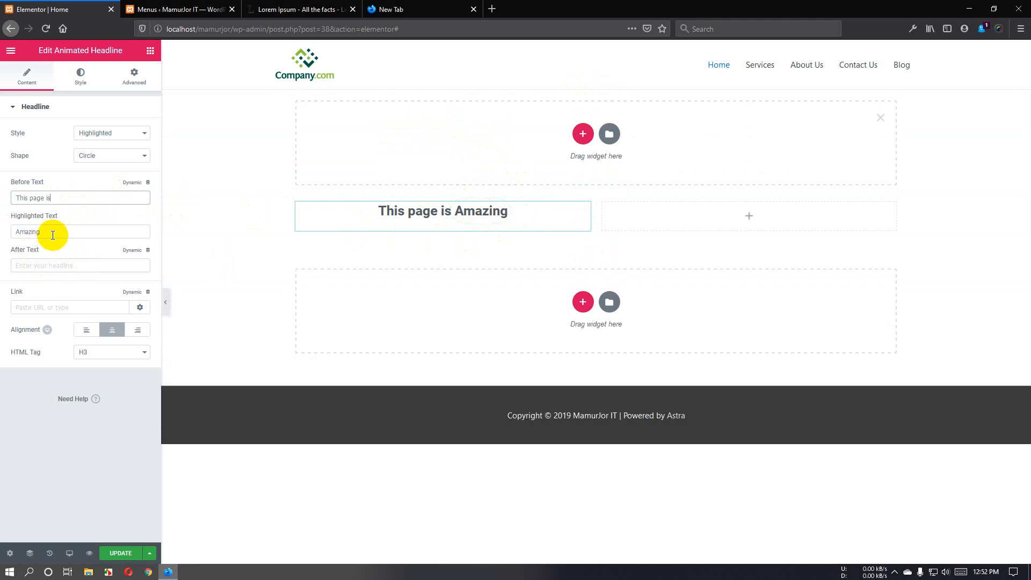
Set the headline's before text to "This is", the highlighted text to "Animated" and the after text to "Text heading".
drag(55, 198, 2, 202)
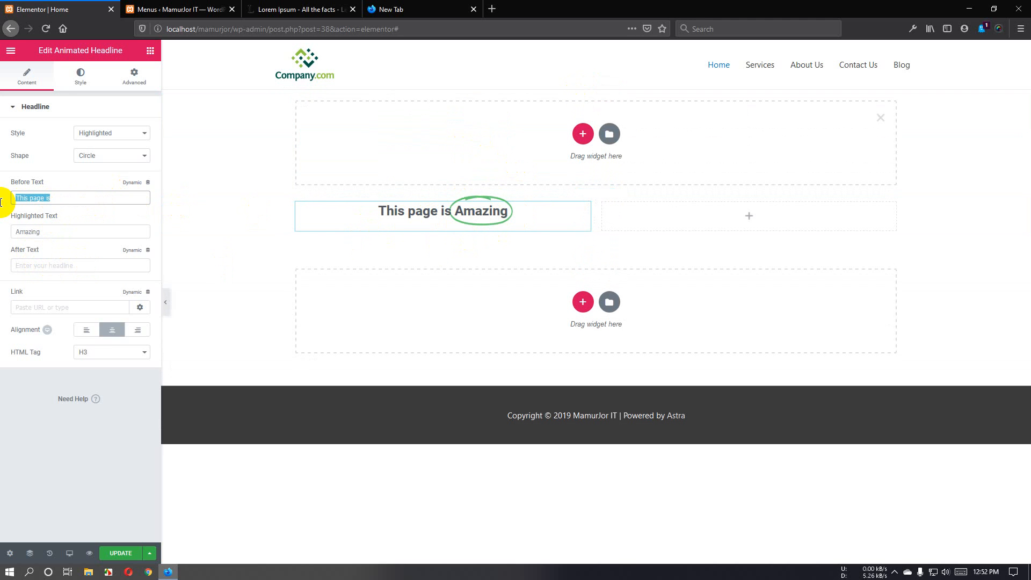
text(This is)
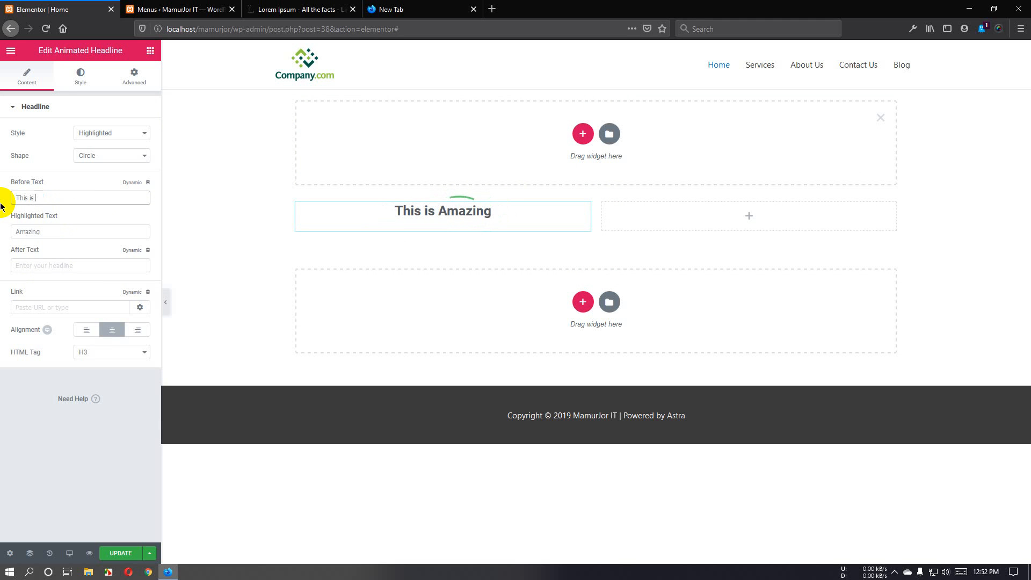
drag(54, 232, 9, 244)
text(Animat)
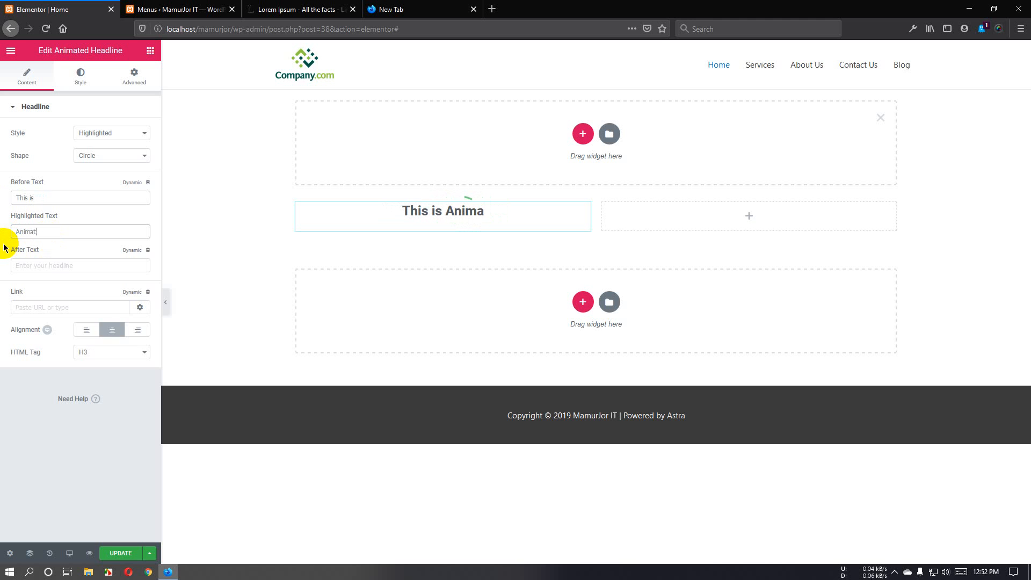
text(ed)
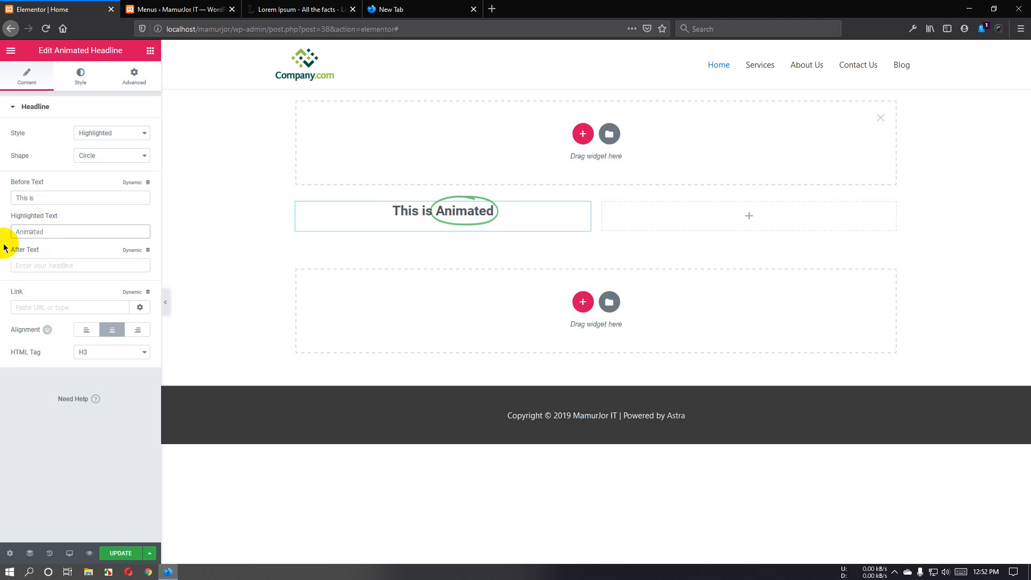
click(46, 261)
text(Te)
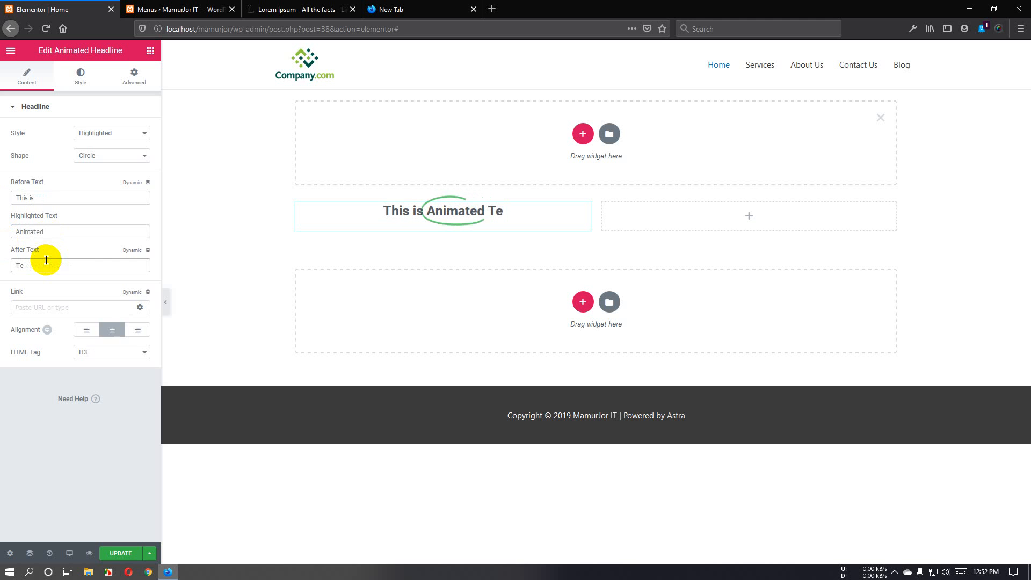
text(xt heading)
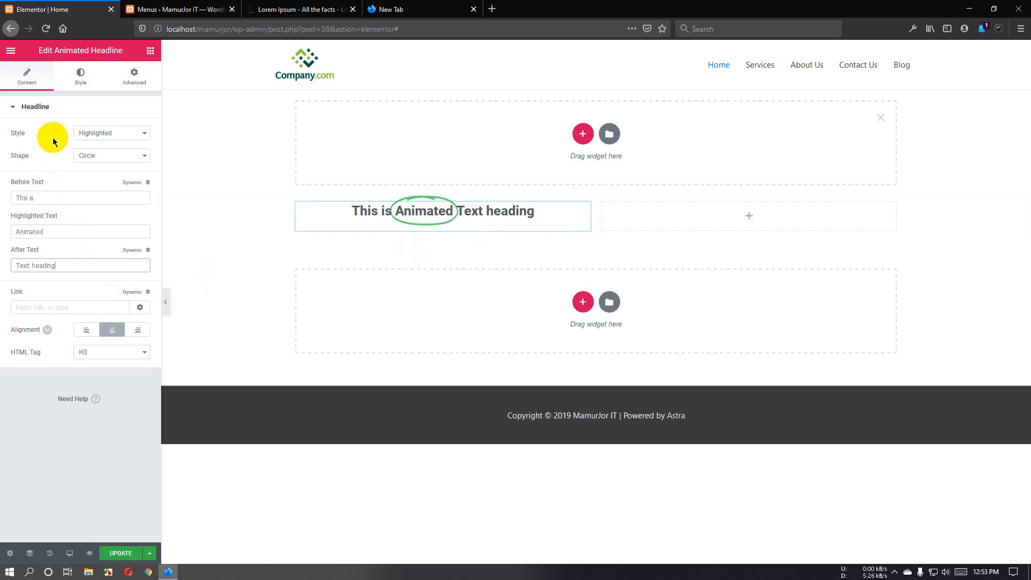
Try the Rotating style on the headline, check its rotating words, and return the style to Highlighted.
click(109, 134)
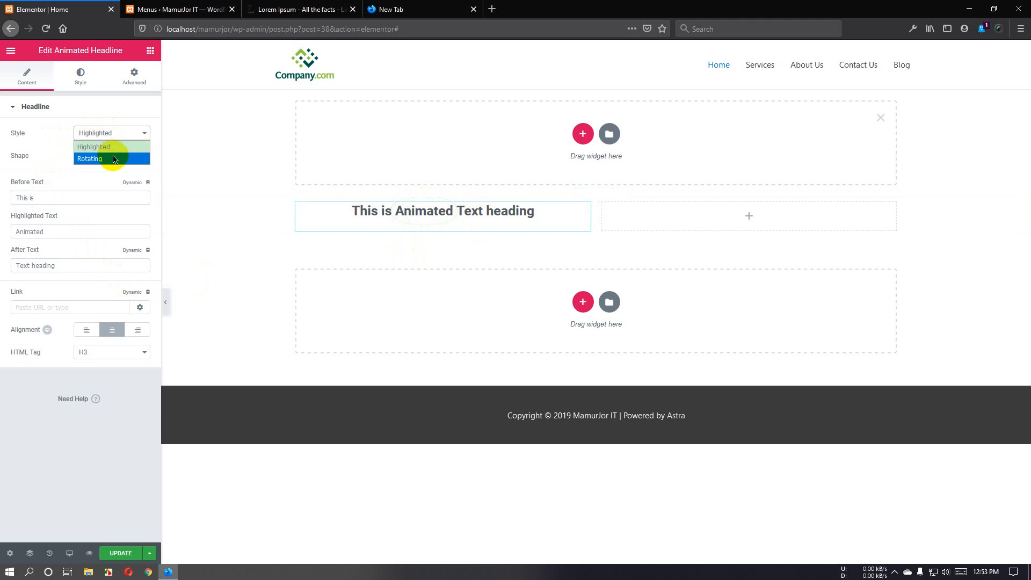
click(112, 158)
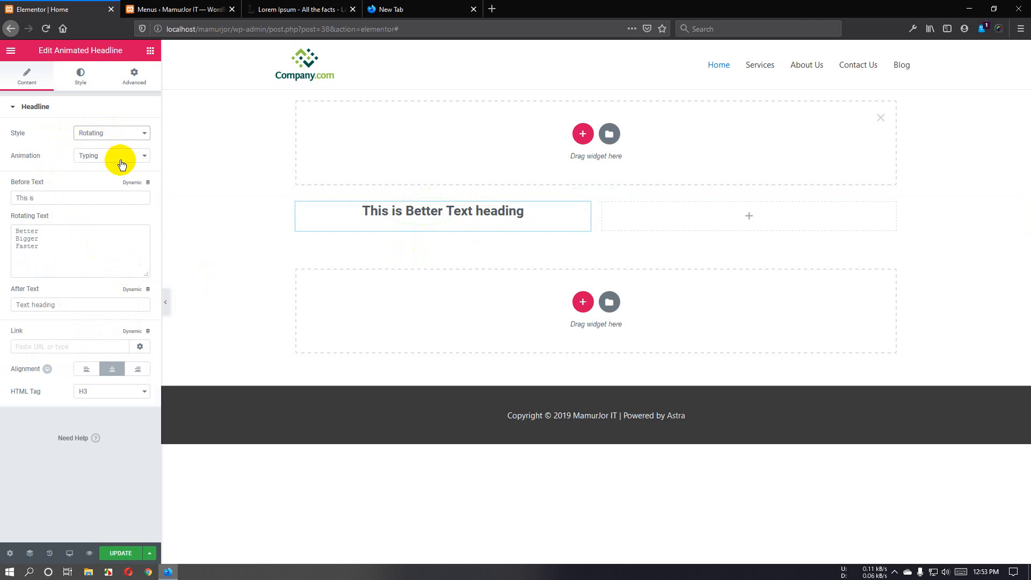
click(75, 197)
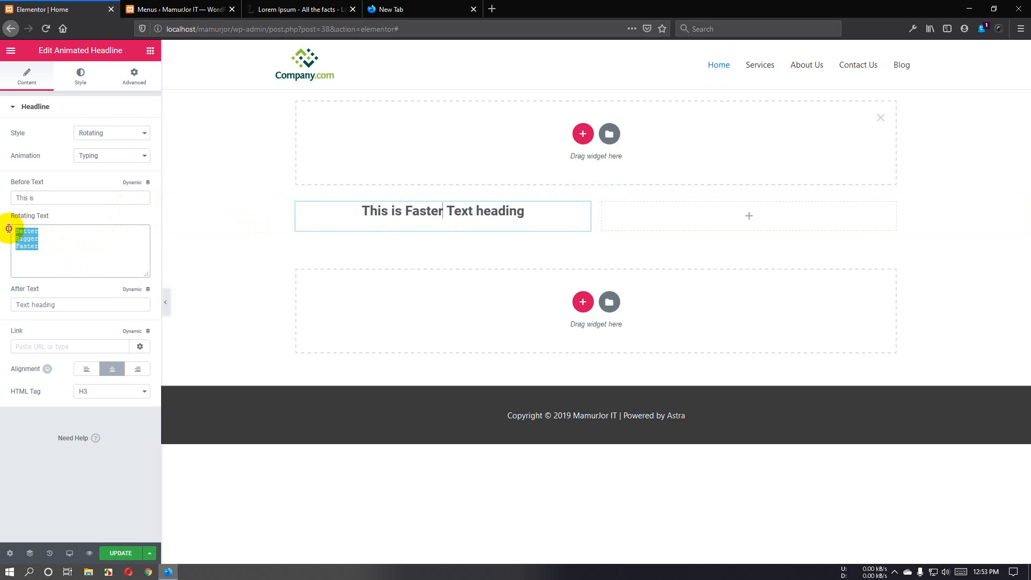
drag(48, 253, 9, 232)
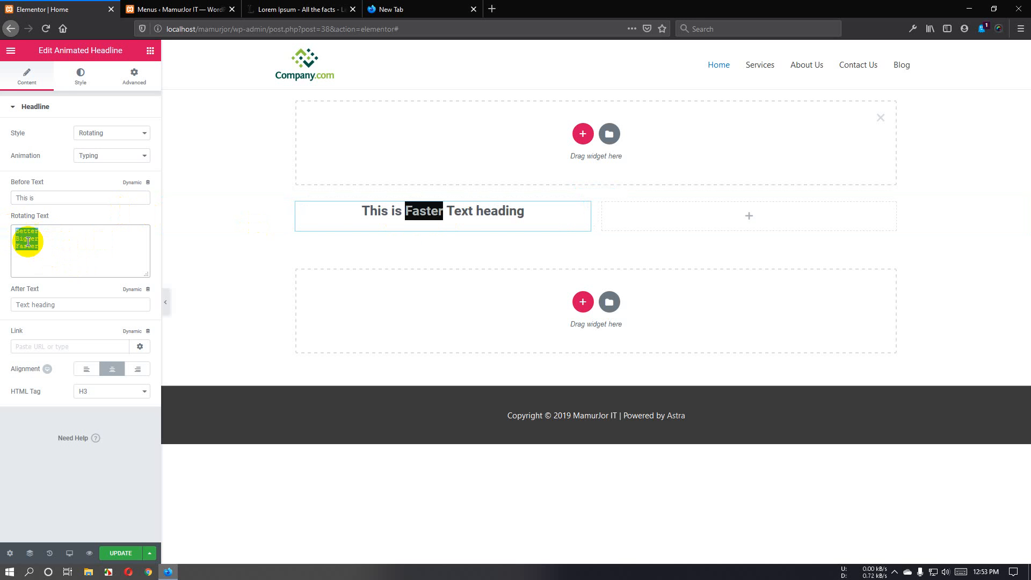
click(101, 242)
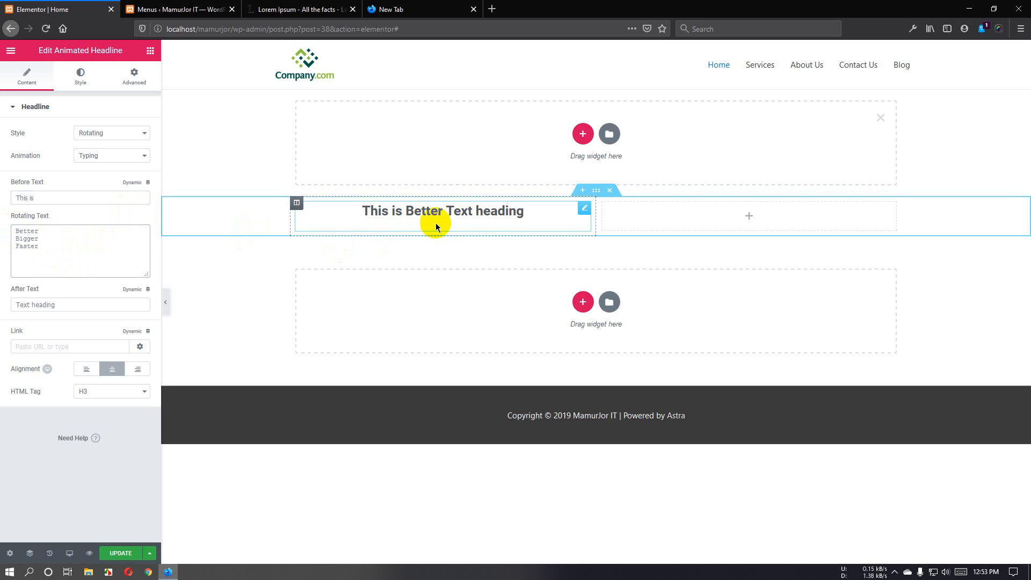
click(111, 141)
click(108, 146)
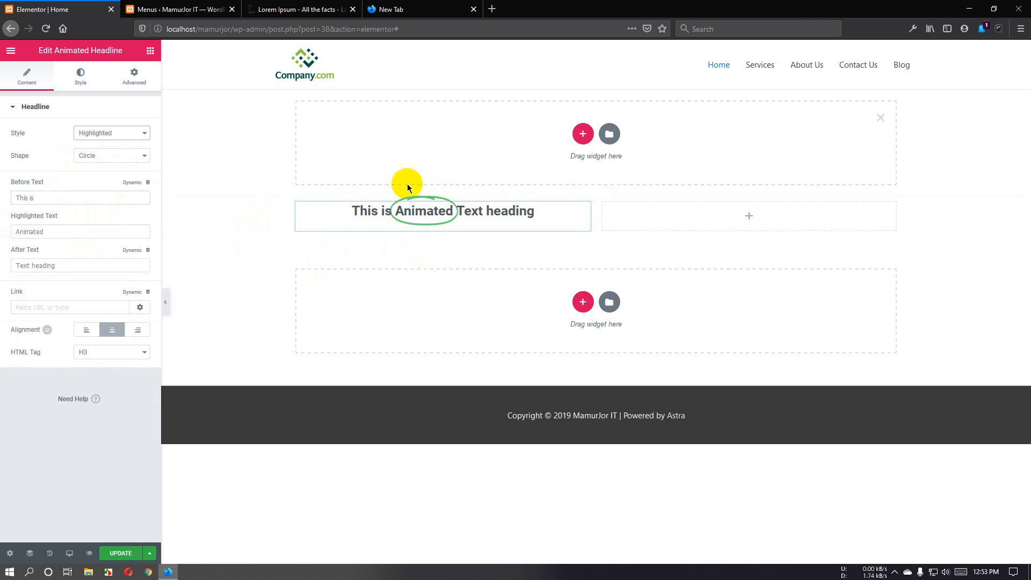
click(80, 234)
Set the headline style to Rotating and review its before, rotating and after texts.
click(117, 140)
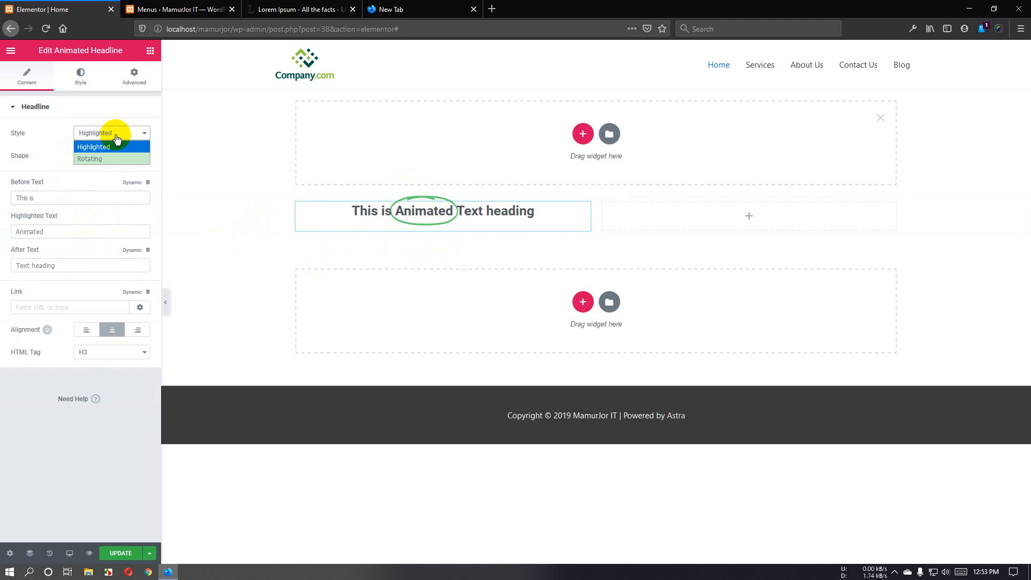
click(121, 159)
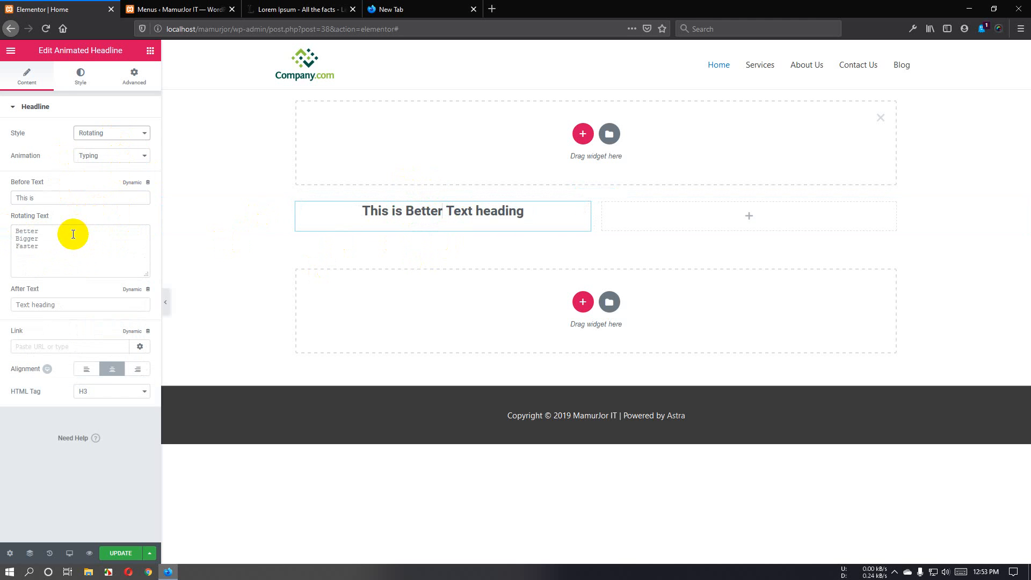
drag(33, 198, 7, 198)
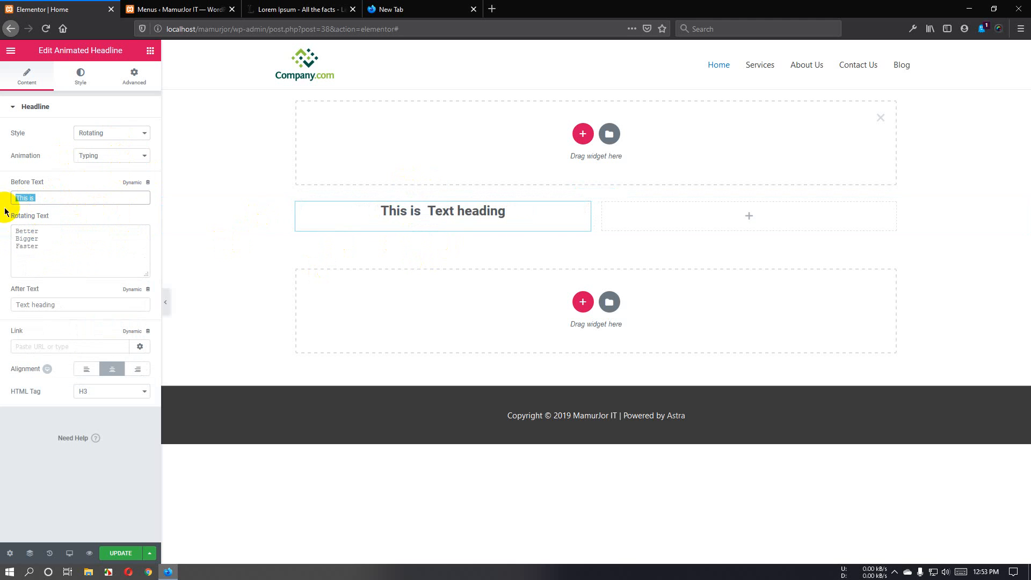
drag(55, 305, 27, 307)
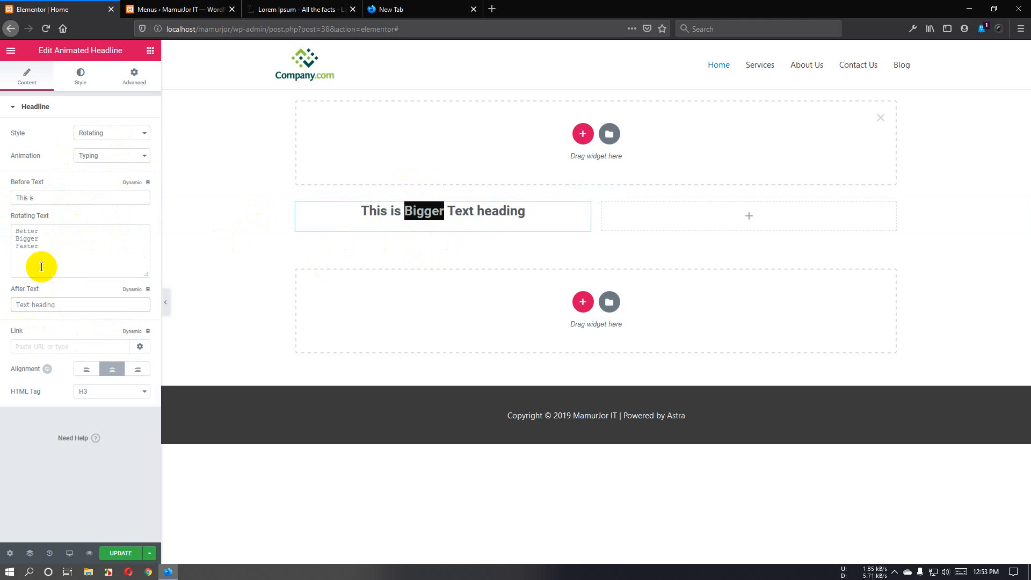
drag(41, 263, 18, 237)
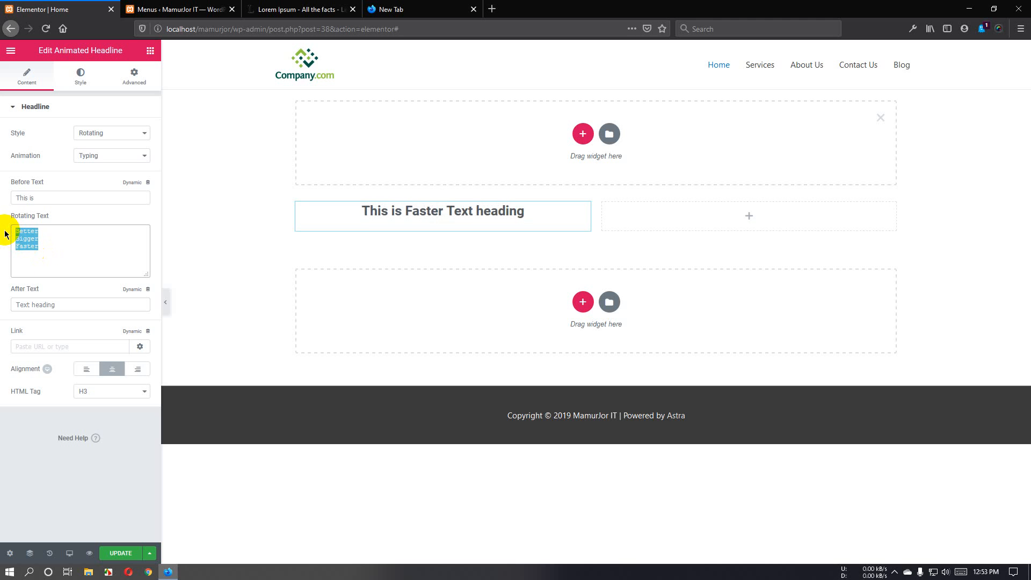
click(45, 245)
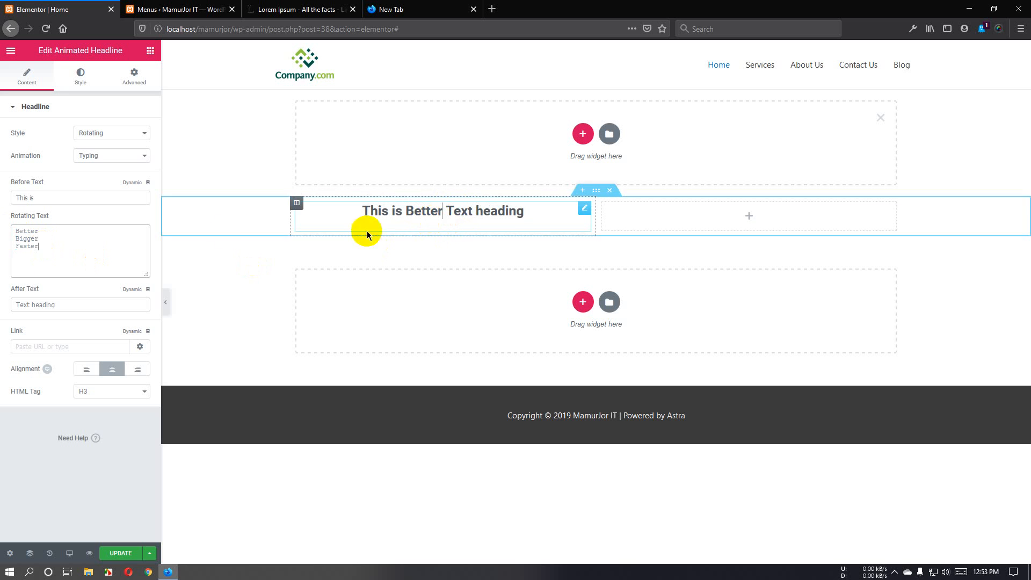
Examine the dynamic sources available for the headline's link without choosing one.
click(67, 347)
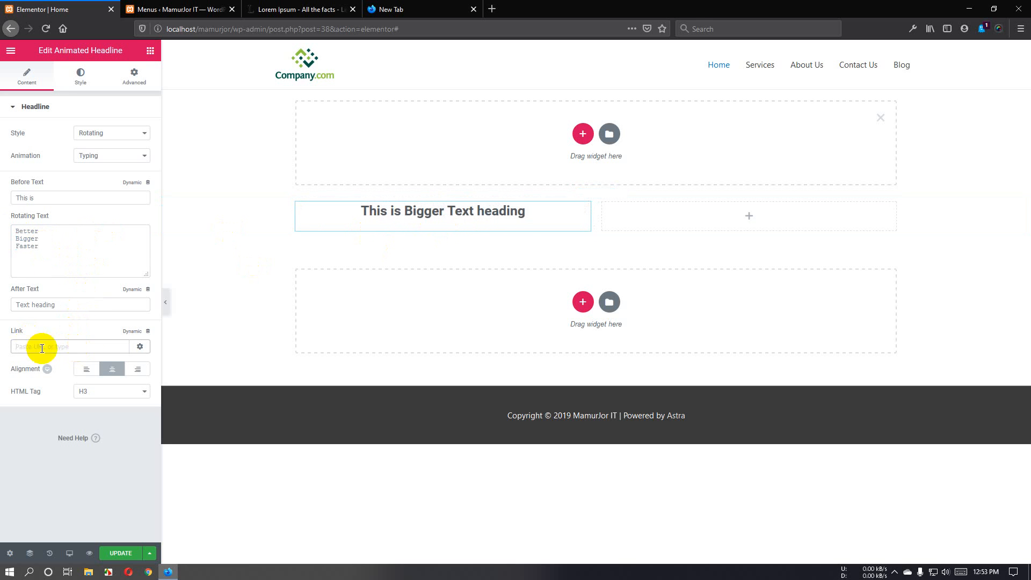
click(141, 333)
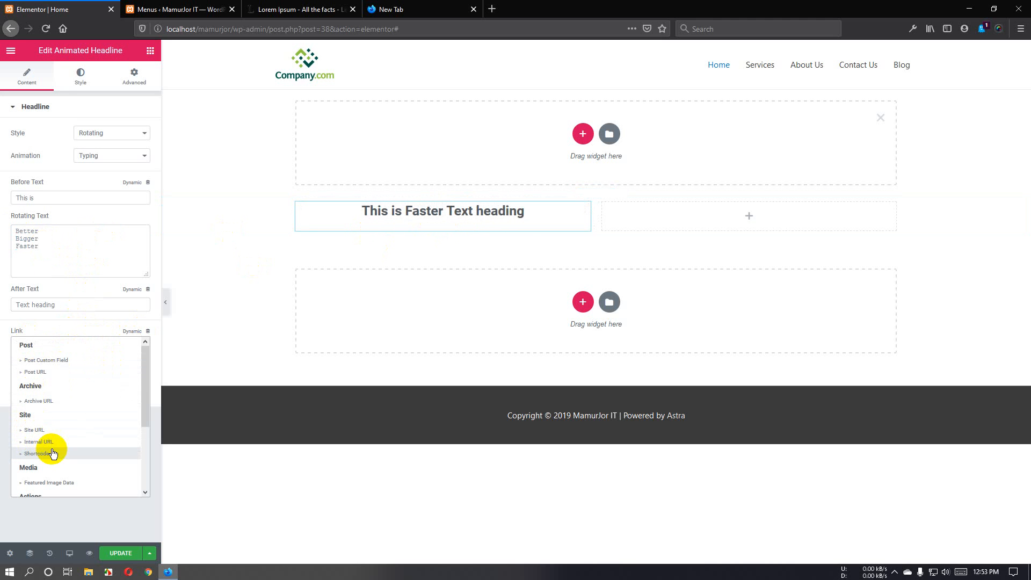
scroll(57, 486, down, 1)
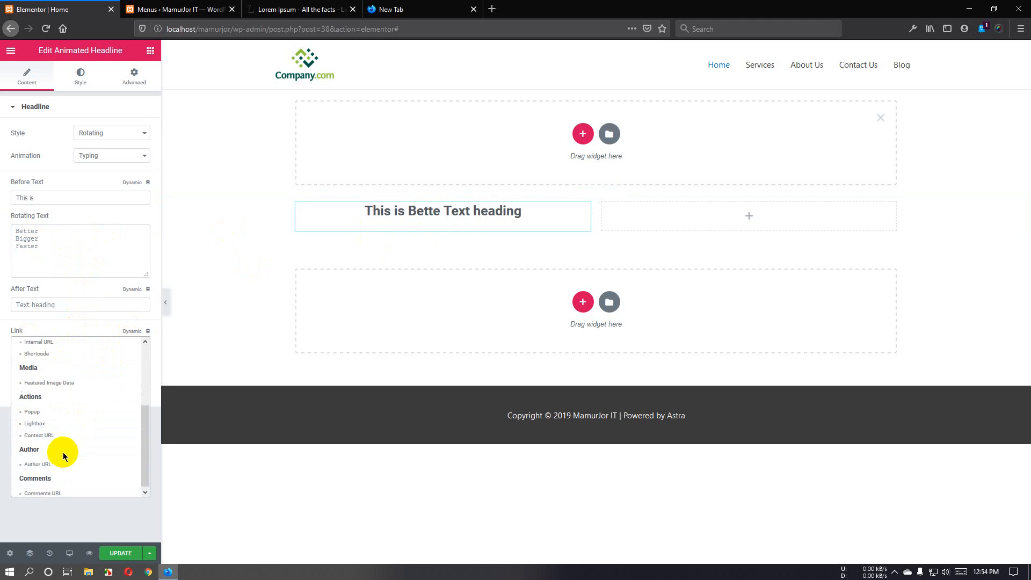
scroll(66, 456, up, 1)
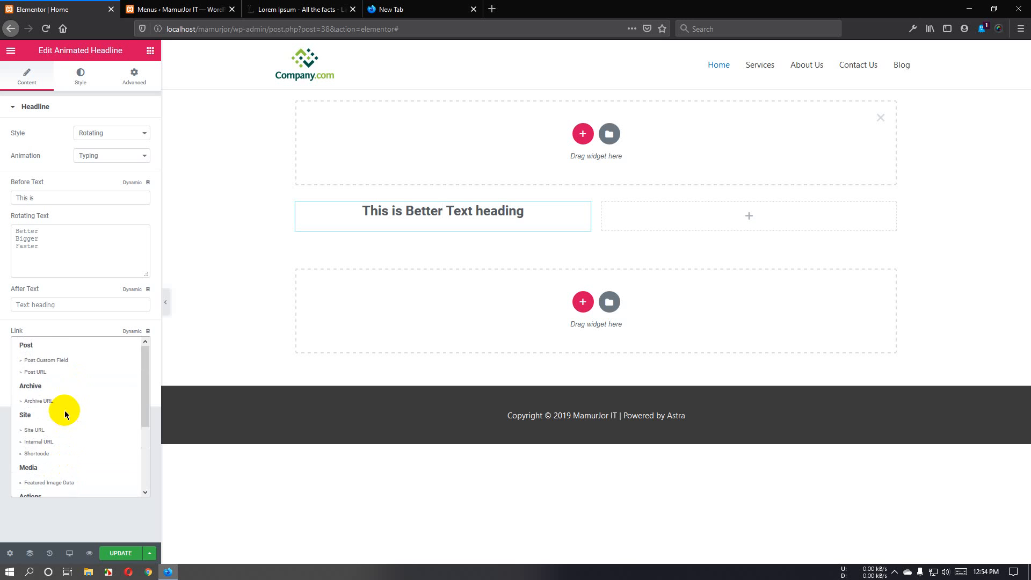
click(137, 333)
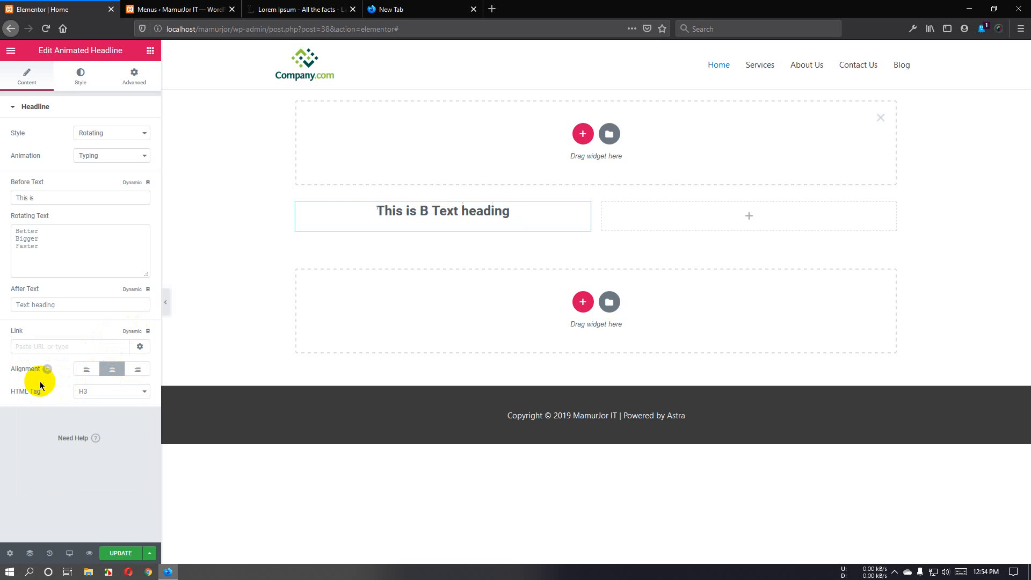
Try left and right alignment on the headline and return it to center alignment.
click(85, 369)
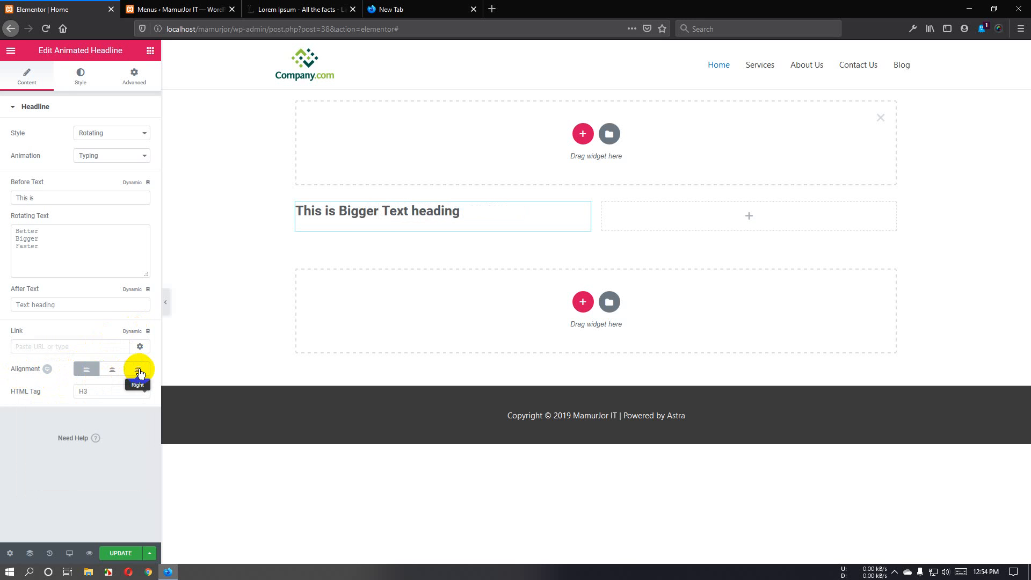
click(138, 369)
click(112, 369)
click(137, 370)
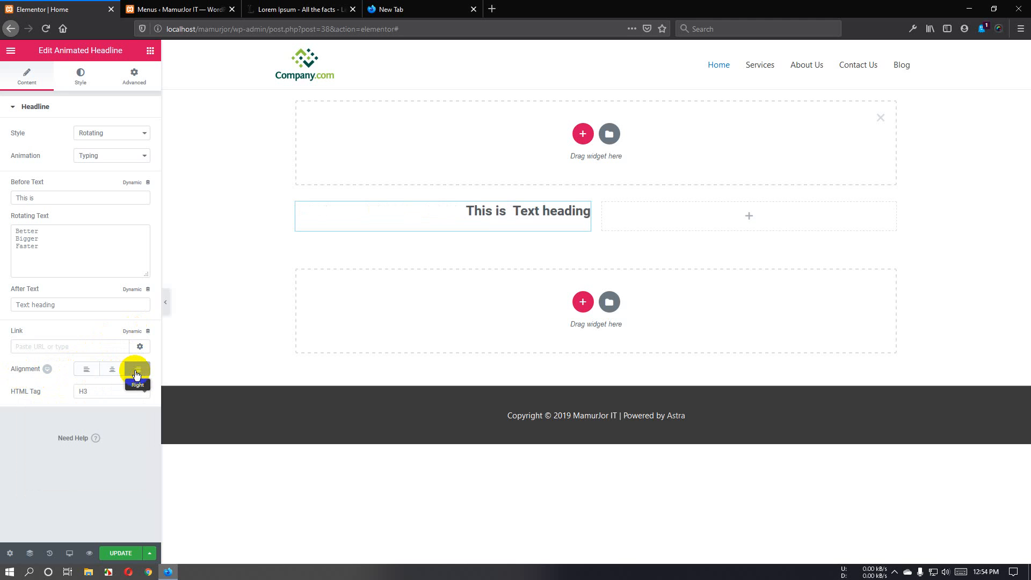
click(111, 370)
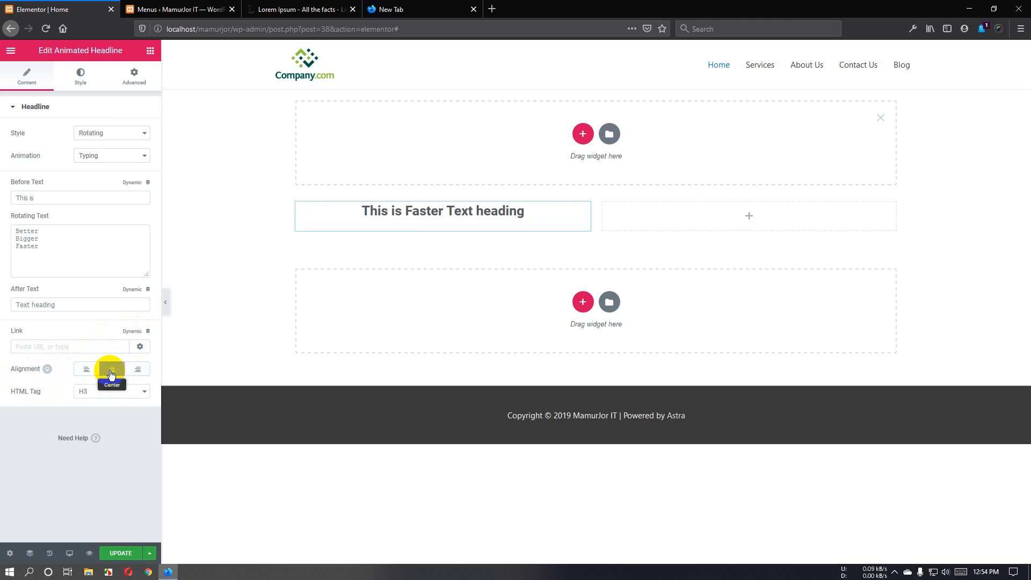
Check the headline's HTML tag choices without changing the tag, and set the headline text color to the dark green swatch.
click(109, 392)
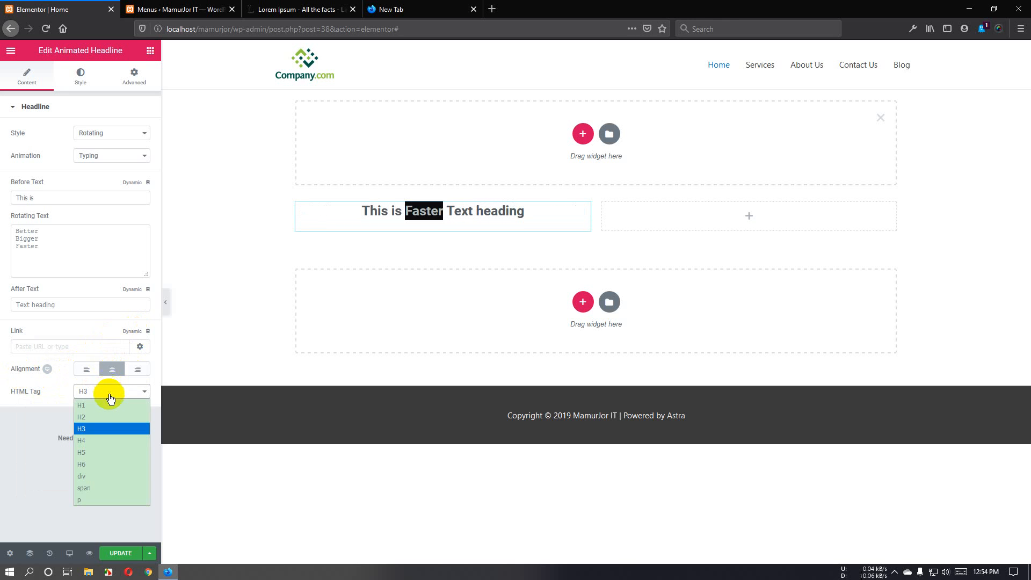
click(80, 75)
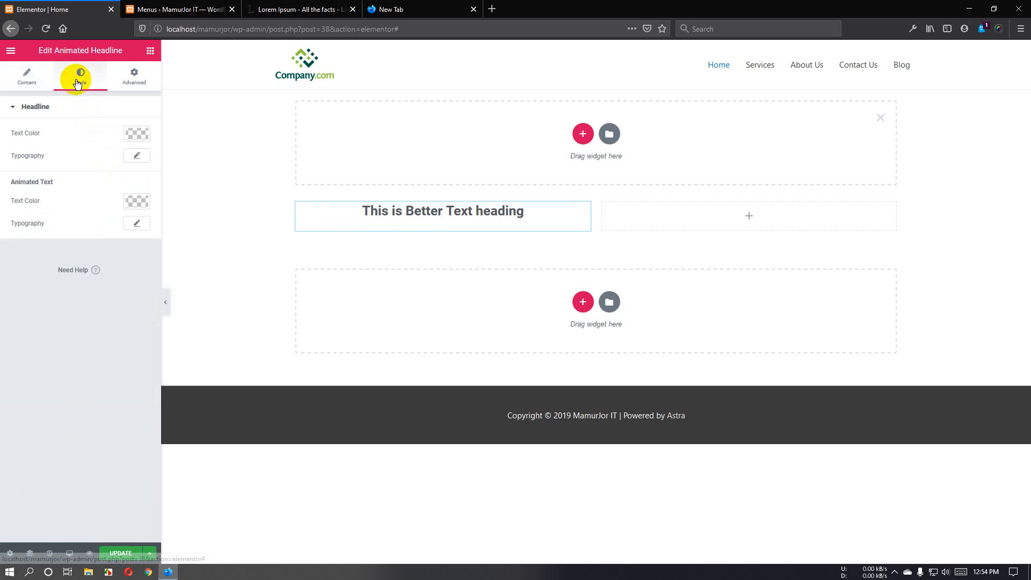
click(135, 134)
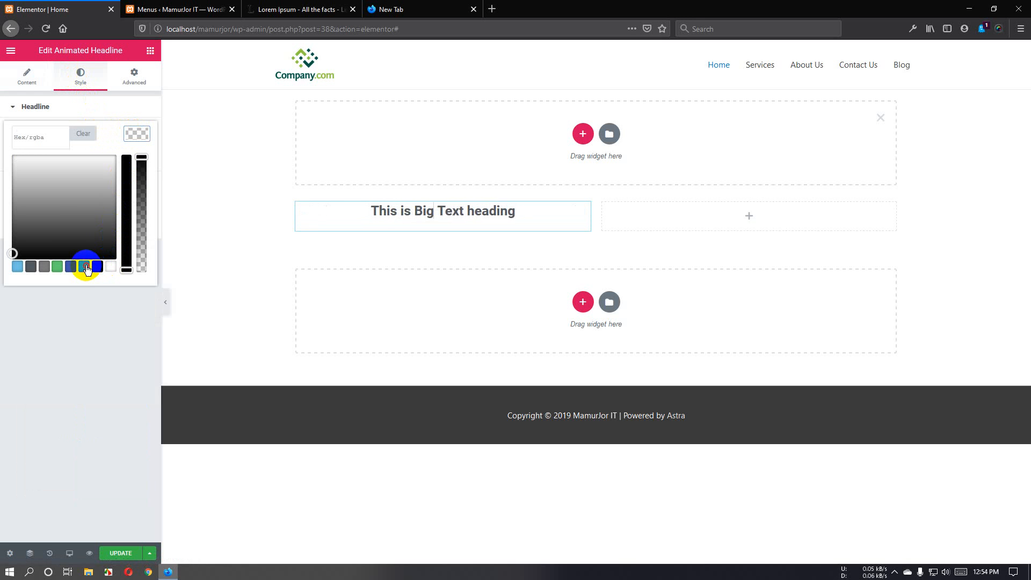
click(85, 267)
click(136, 138)
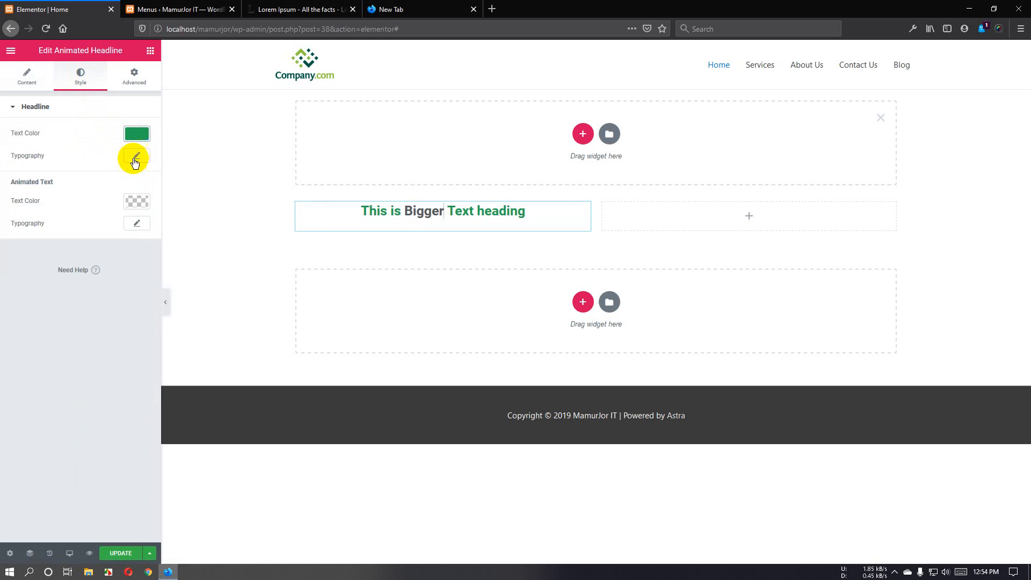
Set the color of the headline's animated text to black (#000000) after trying the grey swatch #7a7a7a.
click(138, 202)
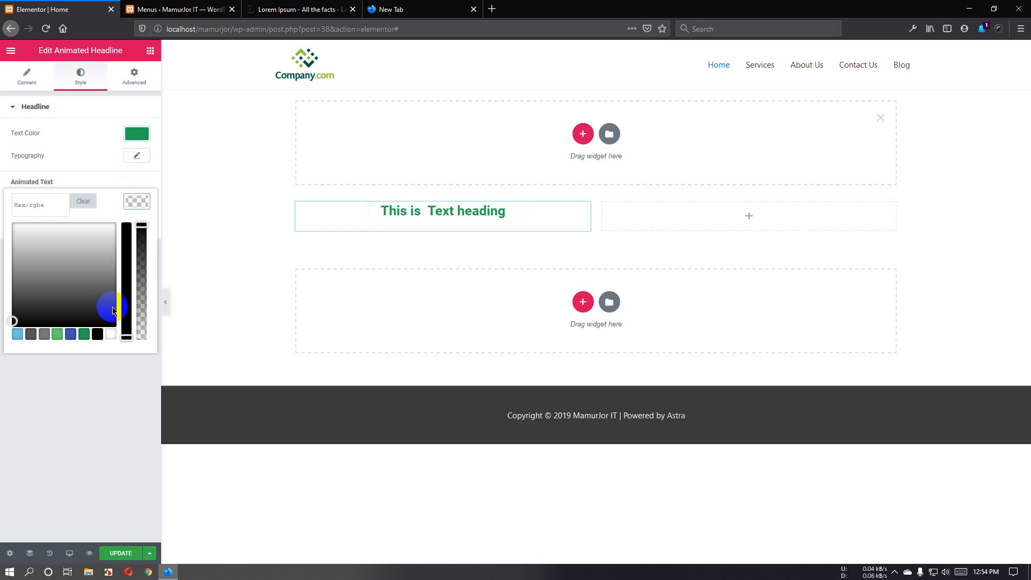
click(44, 334)
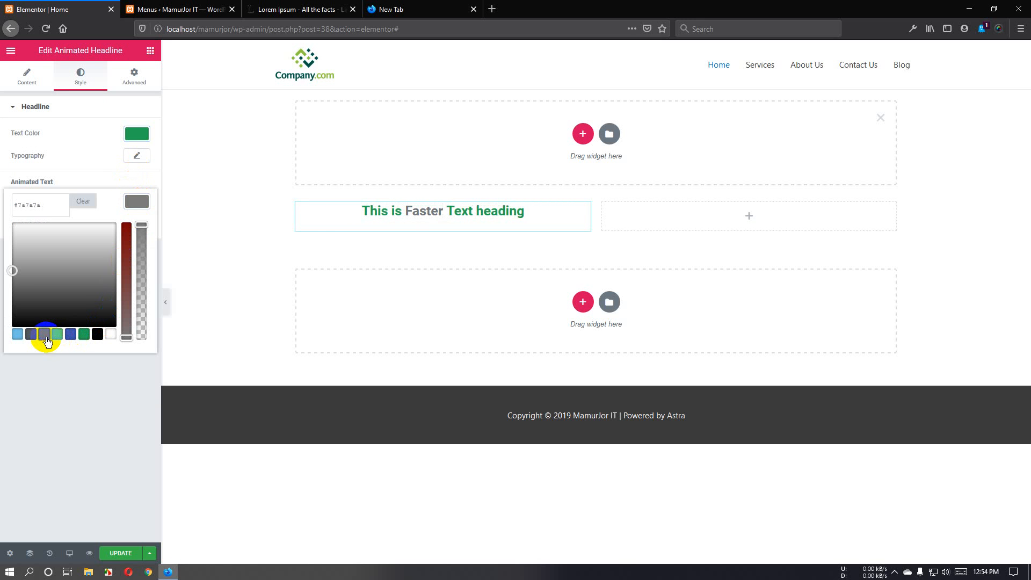
click(98, 335)
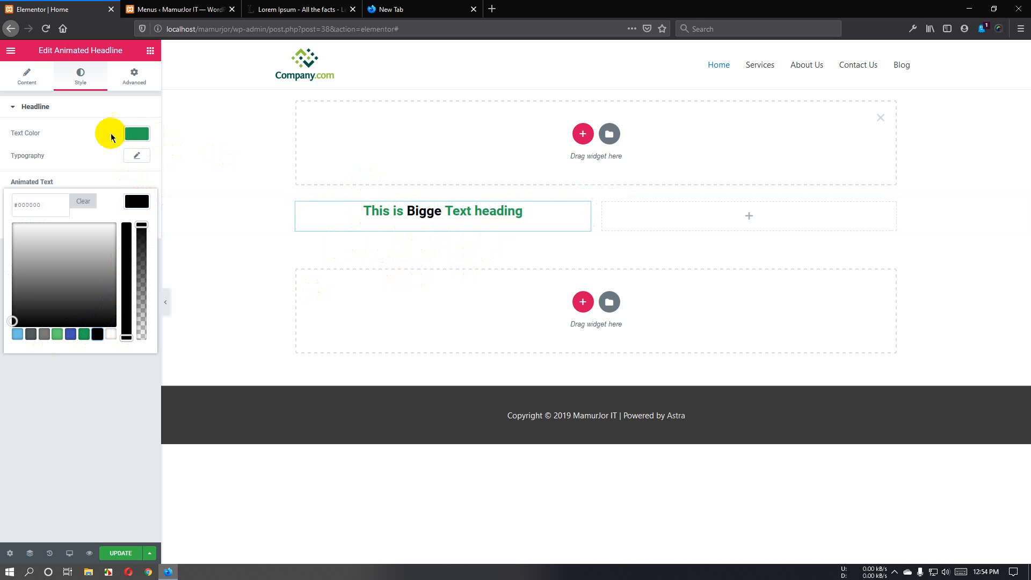
click(133, 133)
Change the animated headline's style to Highlighted.
click(27, 78)
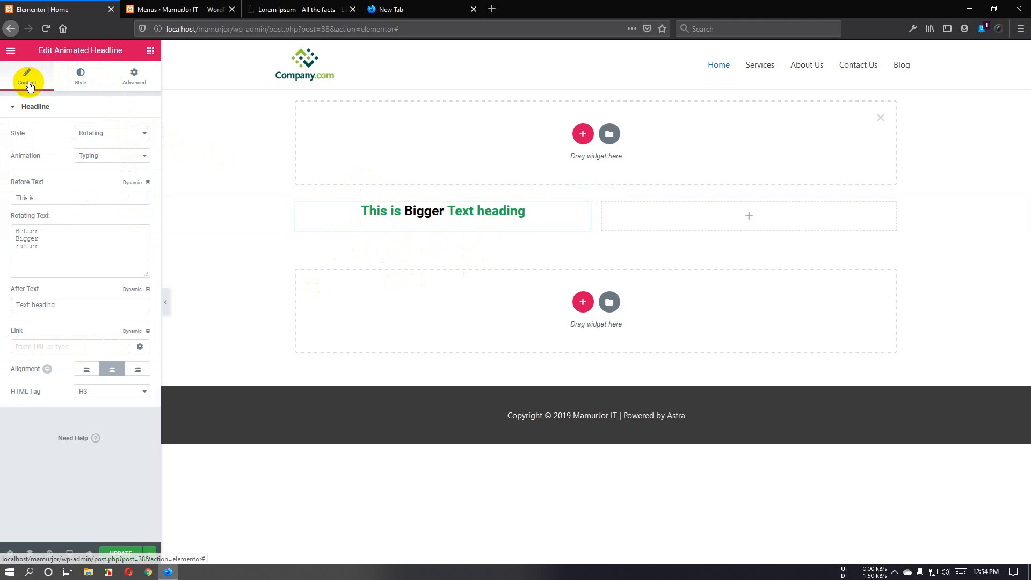
click(102, 135)
click(105, 147)
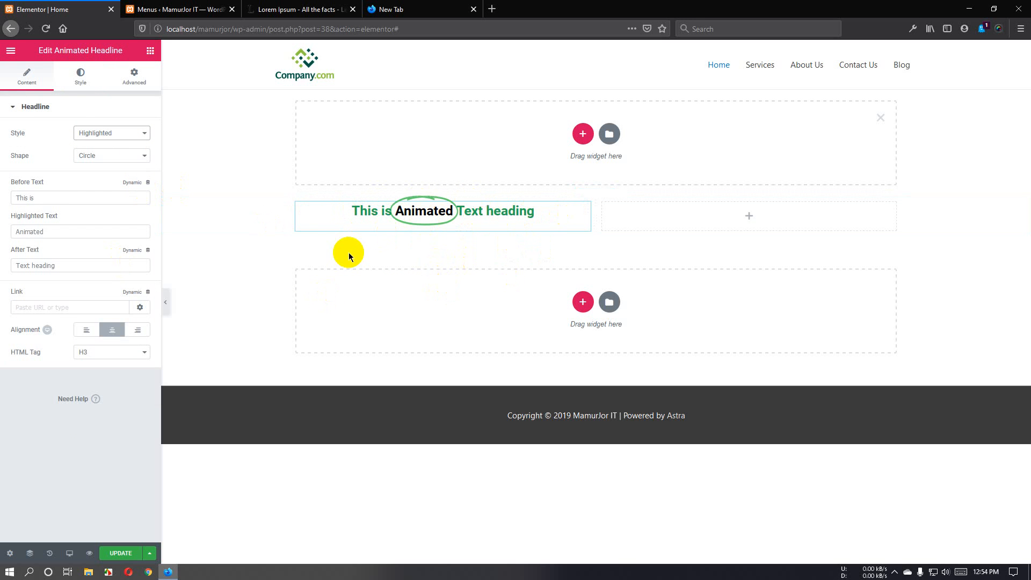
Set the highlight shape's color to light blue #6ec1e4 and look through the headline's advanced settings.
click(82, 75)
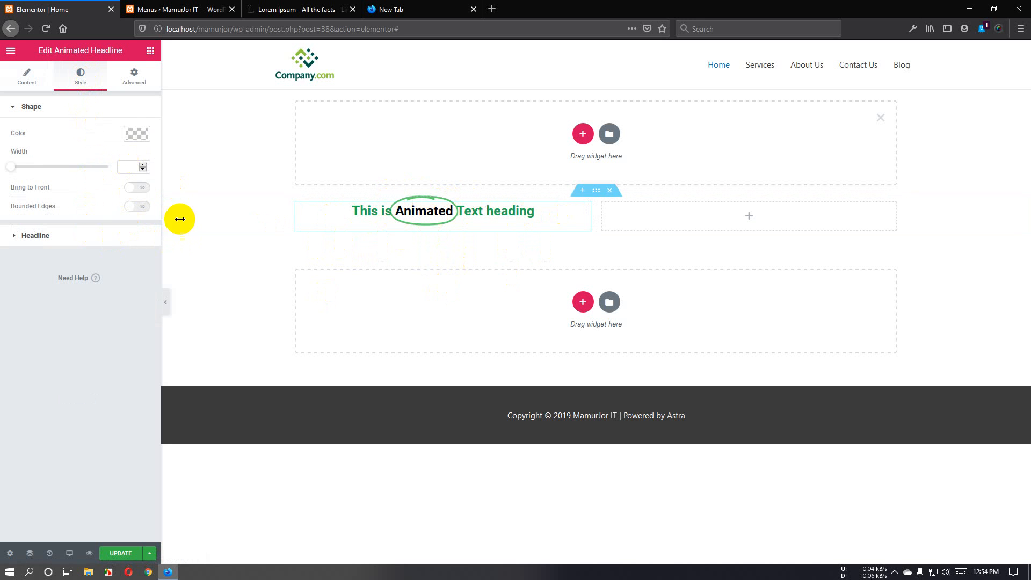
click(135, 134)
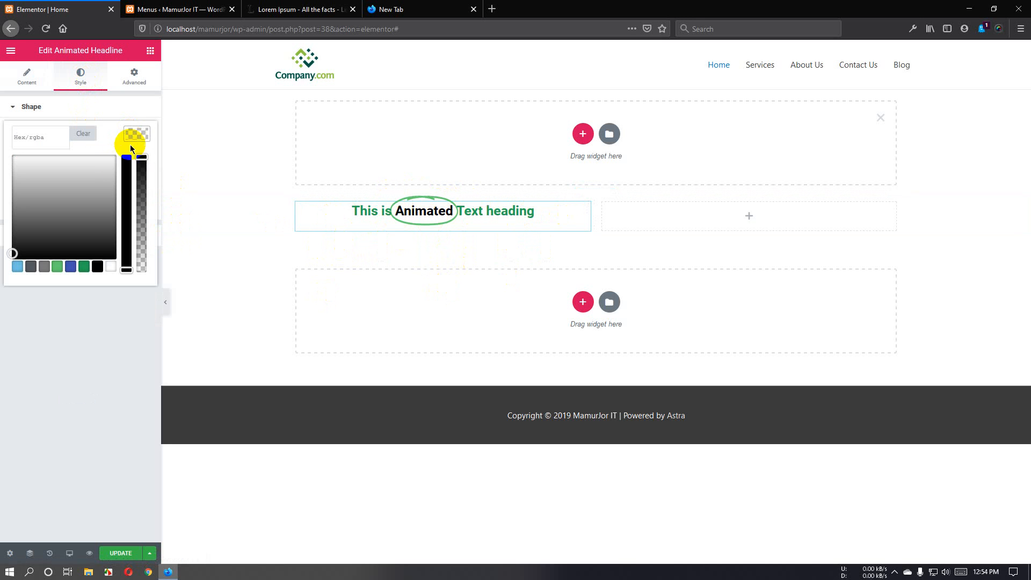
click(99, 268)
click(18, 267)
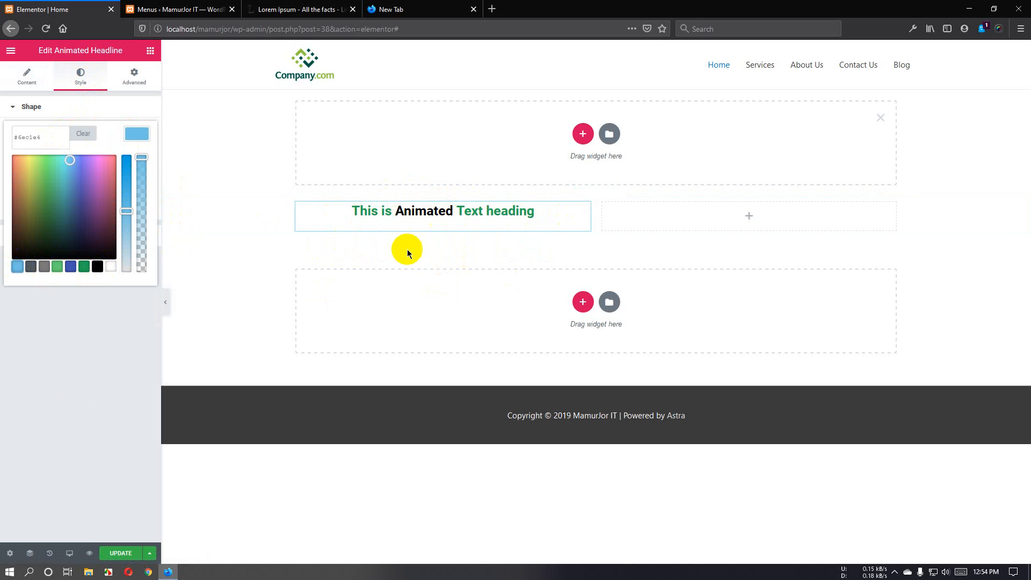
click(135, 132)
click(134, 90)
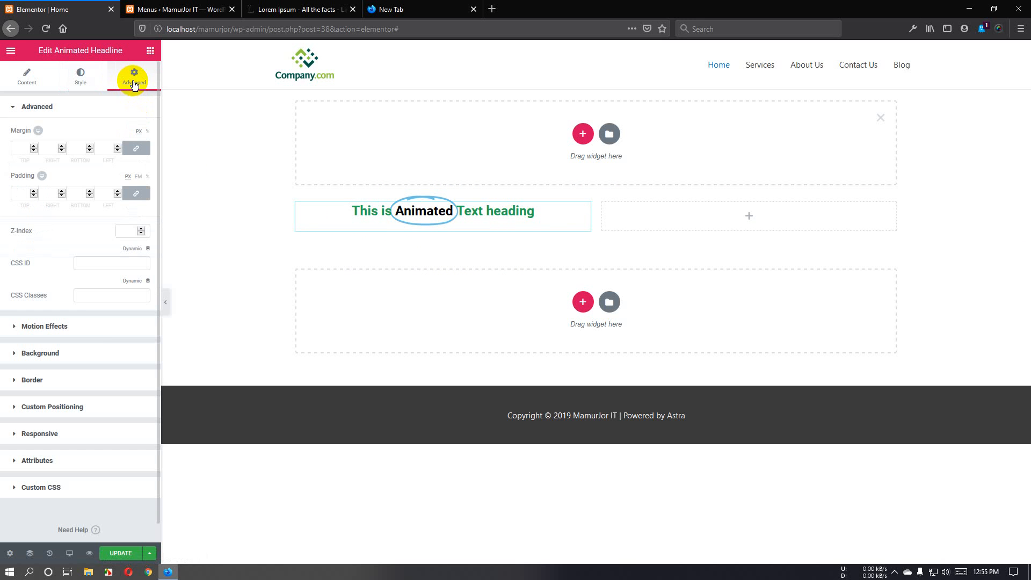
click(24, 79)
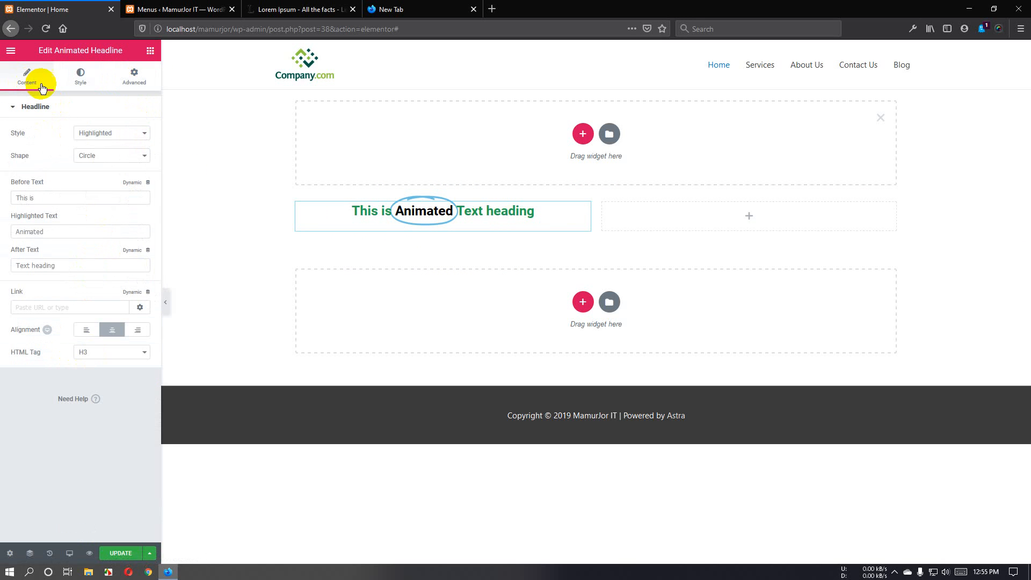
Add a Price List widget to the empty column beside the animated headline.
click(150, 52)
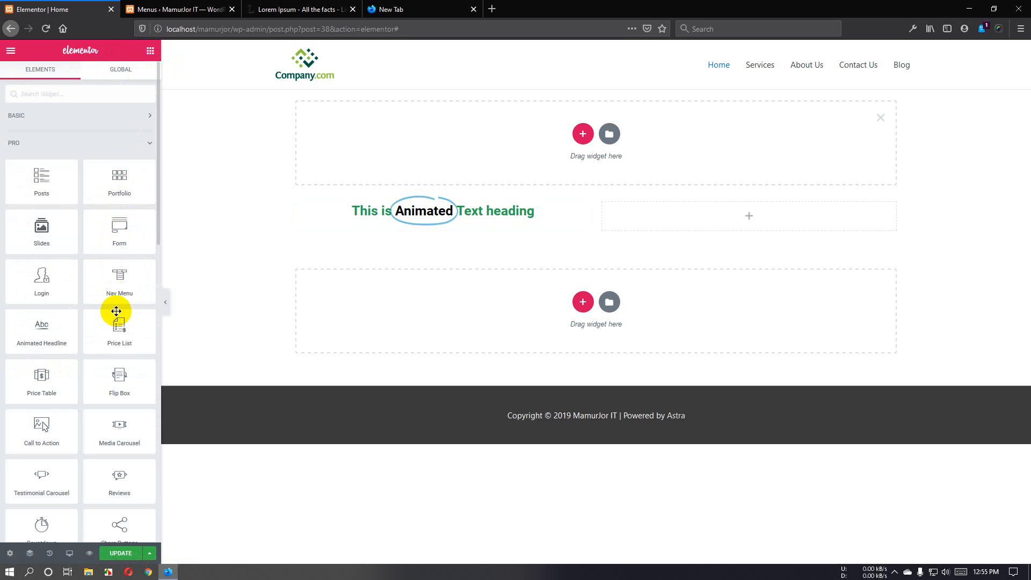
drag(117, 334, 686, 218)
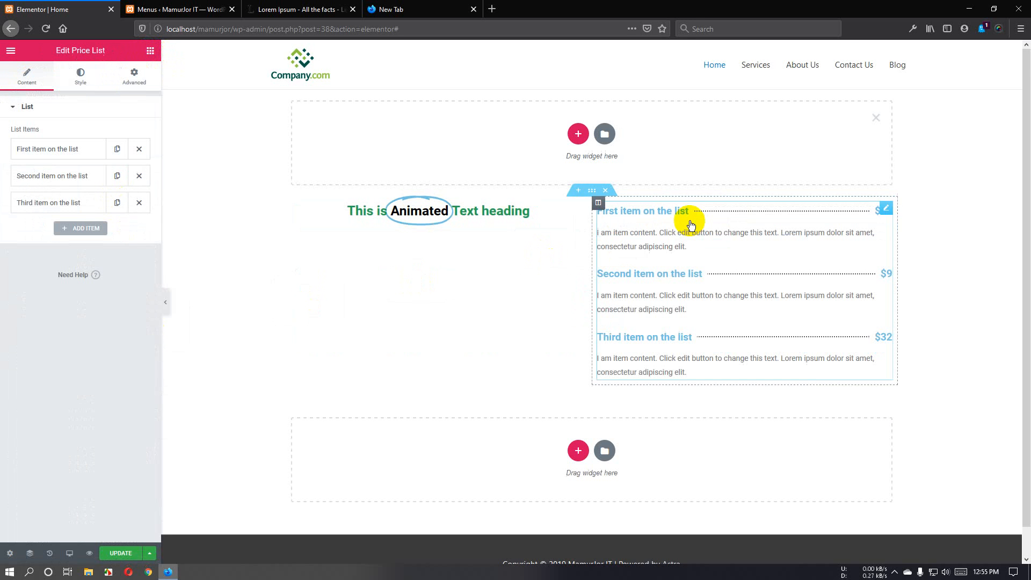
scroll(546, 293, down, 1)
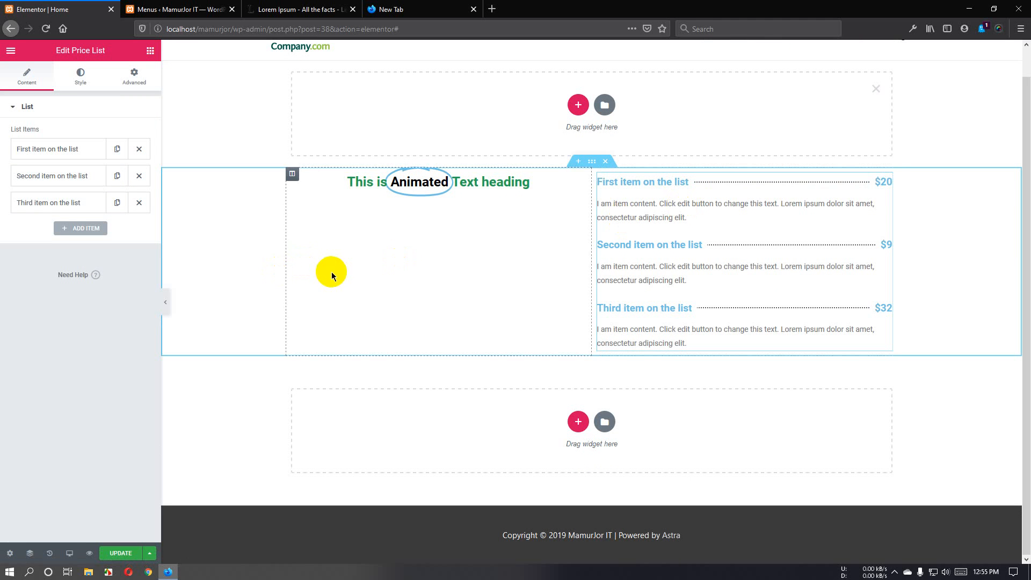
Expand the first item of the price list and examine its price, title and description fields.
click(77, 154)
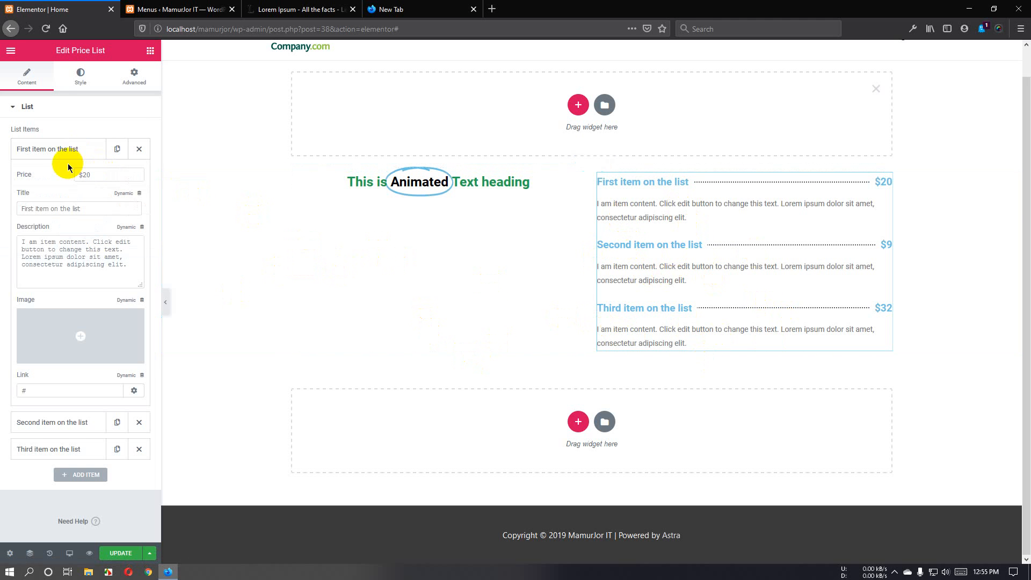
drag(97, 175, 56, 172)
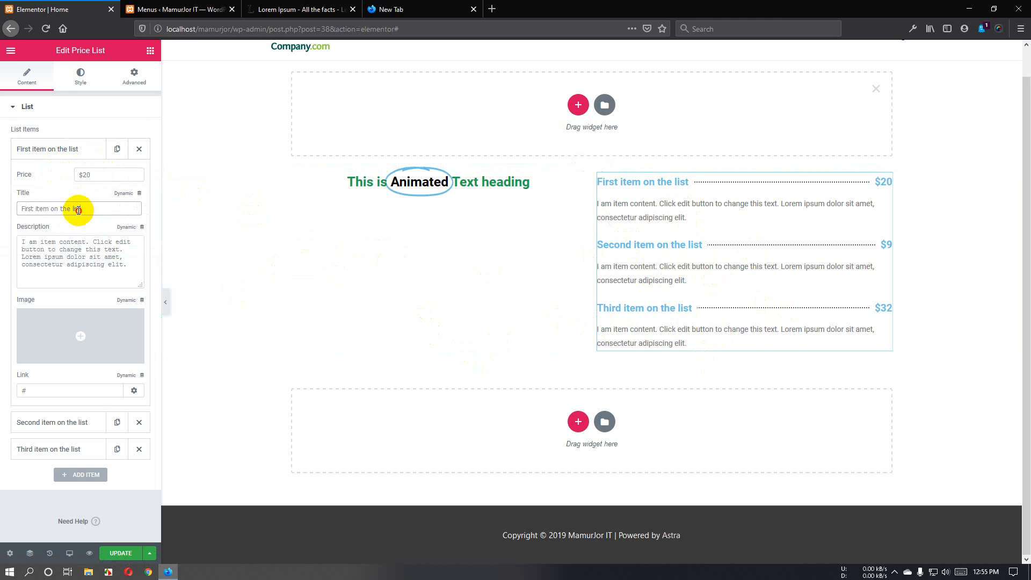
drag(80, 209, 4, 214)
click(60, 216)
drag(80, 273, 30, 242)
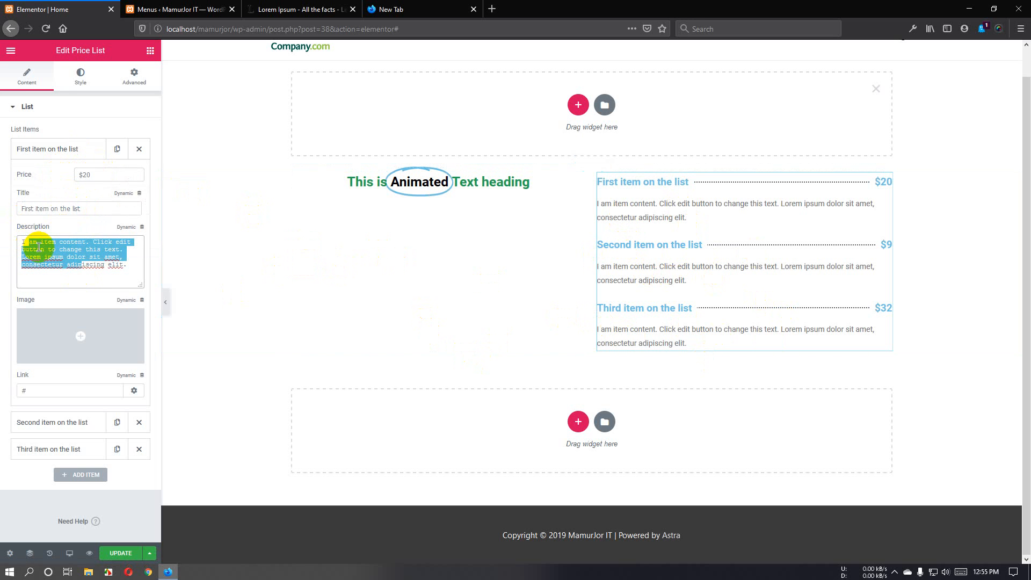
click(55, 257)
drag(110, 175, 78, 176)
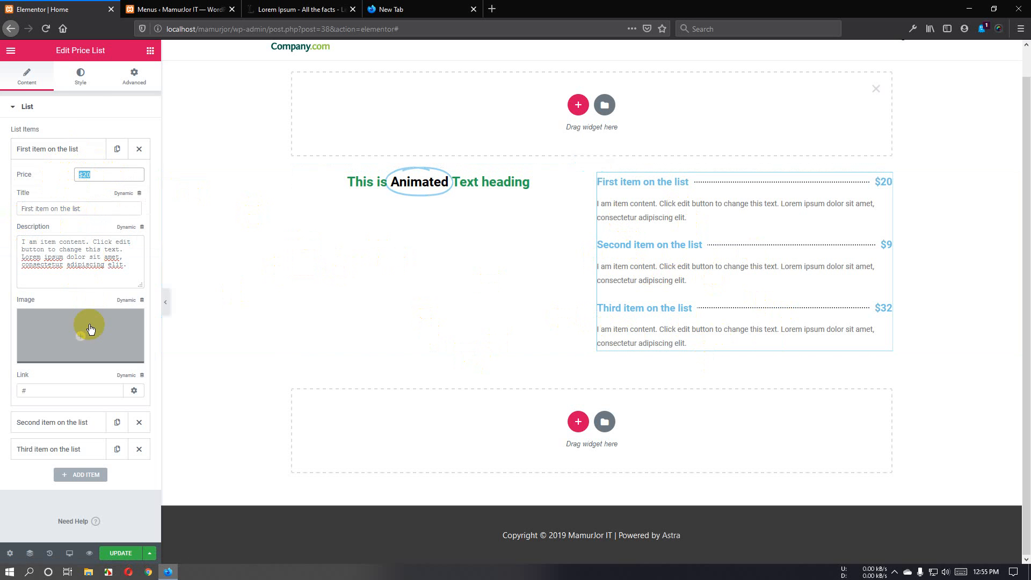
Insert the candle jar photo from the media library as the first list item's image.
click(86, 344)
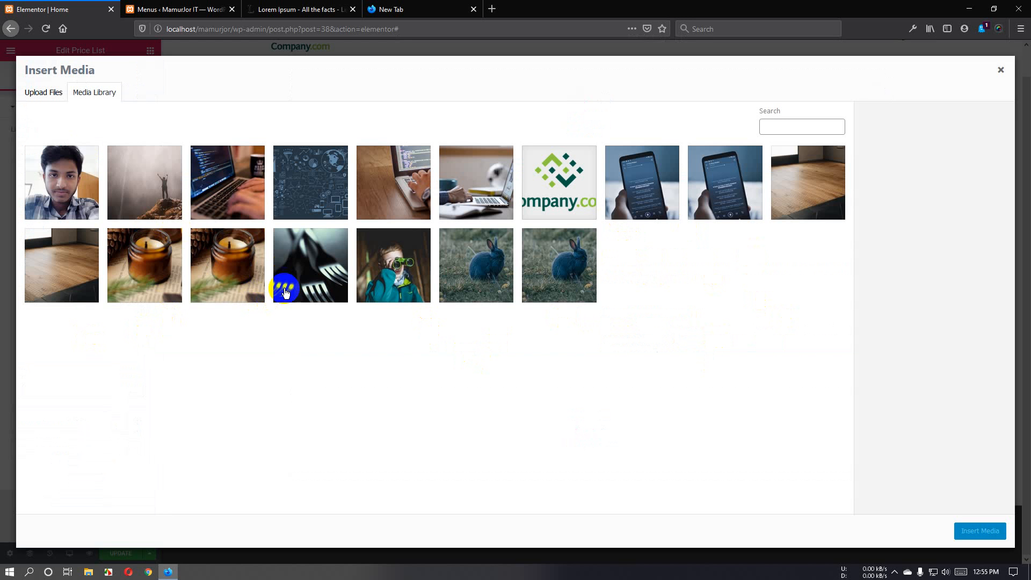
click(232, 273)
click(980, 531)
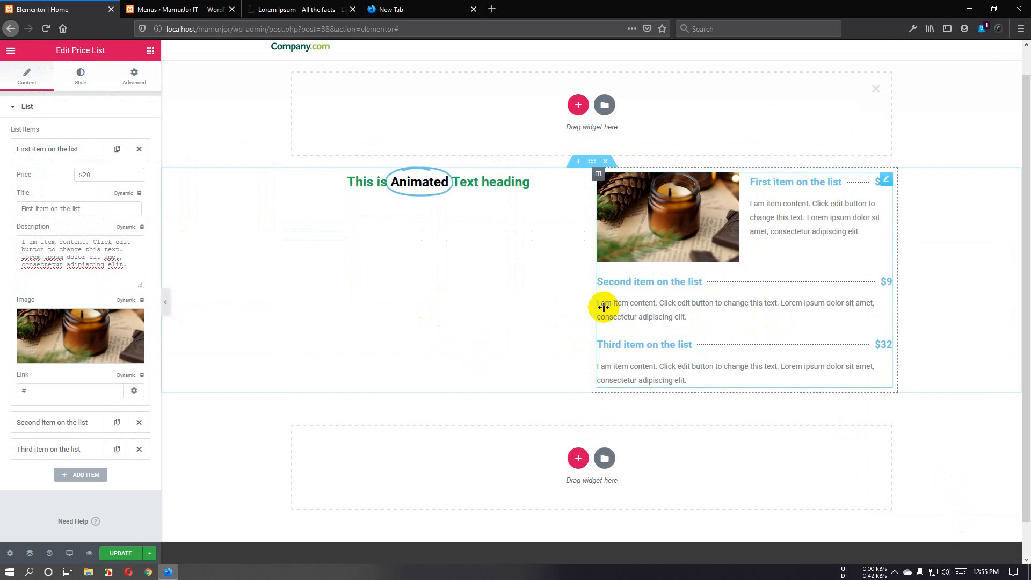
Insert the photo of the person with green binoculars as the second list item's image.
click(82, 424)
click(113, 391)
click(396, 279)
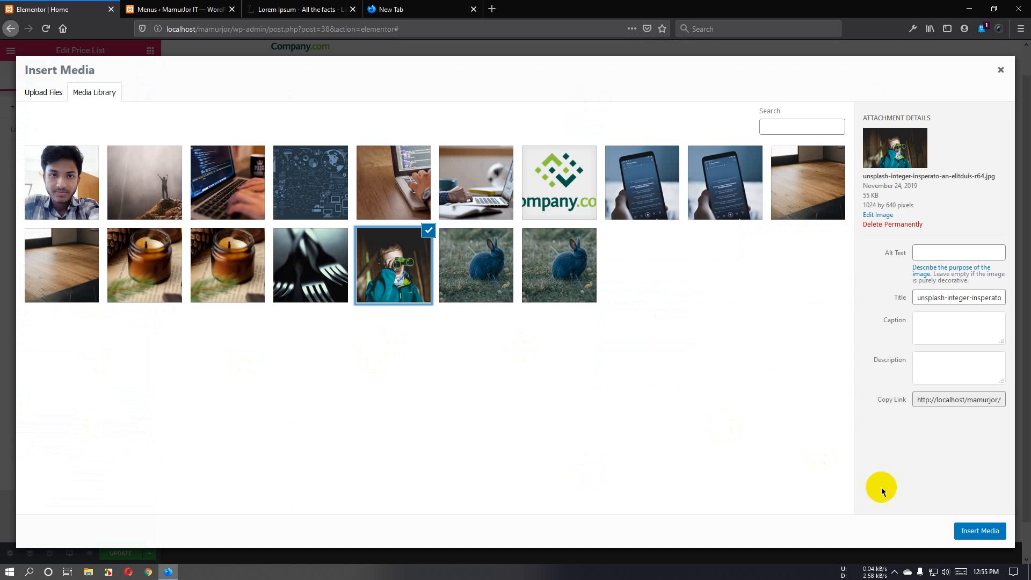
click(980, 530)
scroll(324, 357, down, 2)
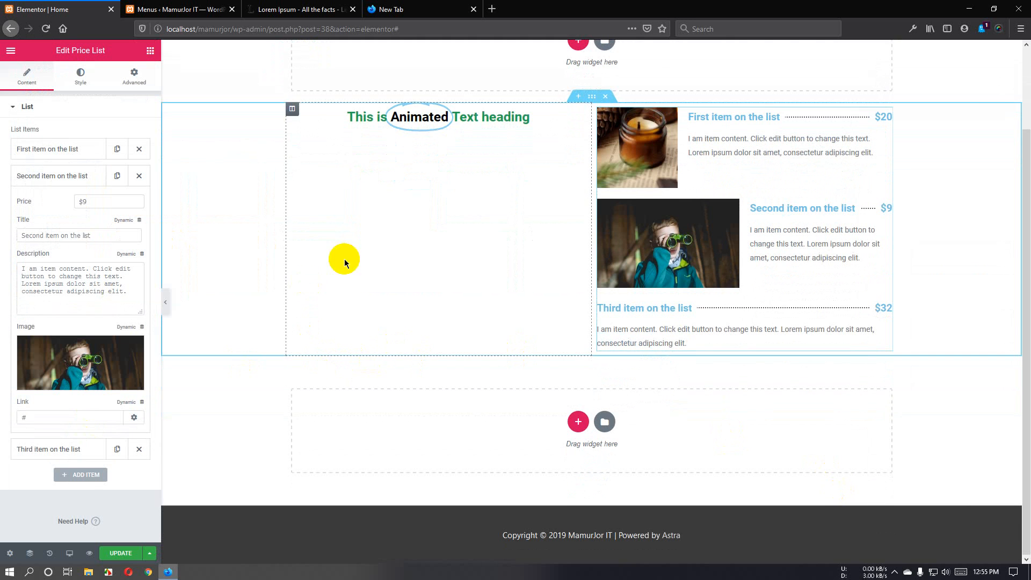
Insert the blue rabbit photo from the media library as the third list item's image.
click(69, 454)
click(69, 388)
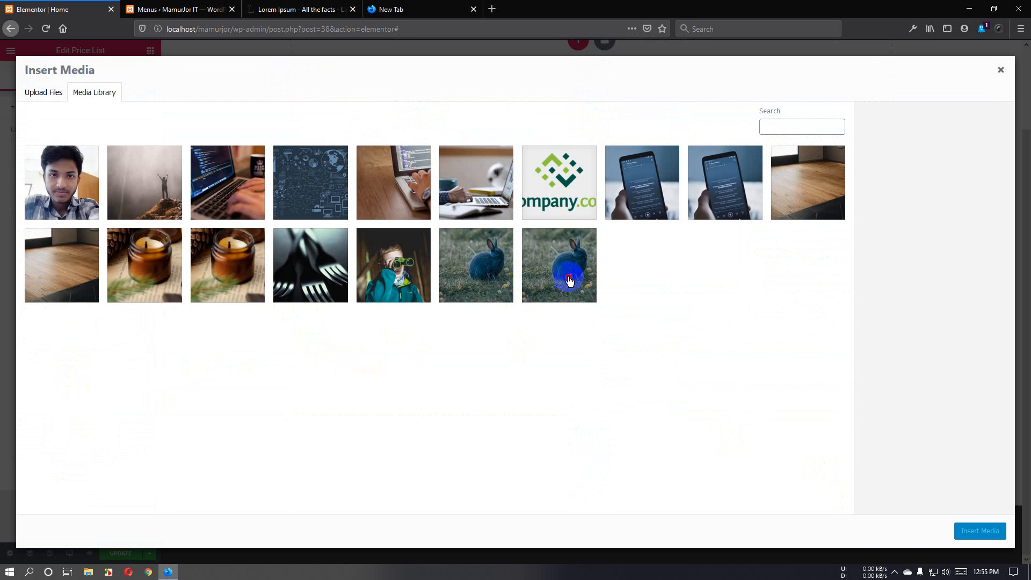
click(570, 280)
click(988, 530)
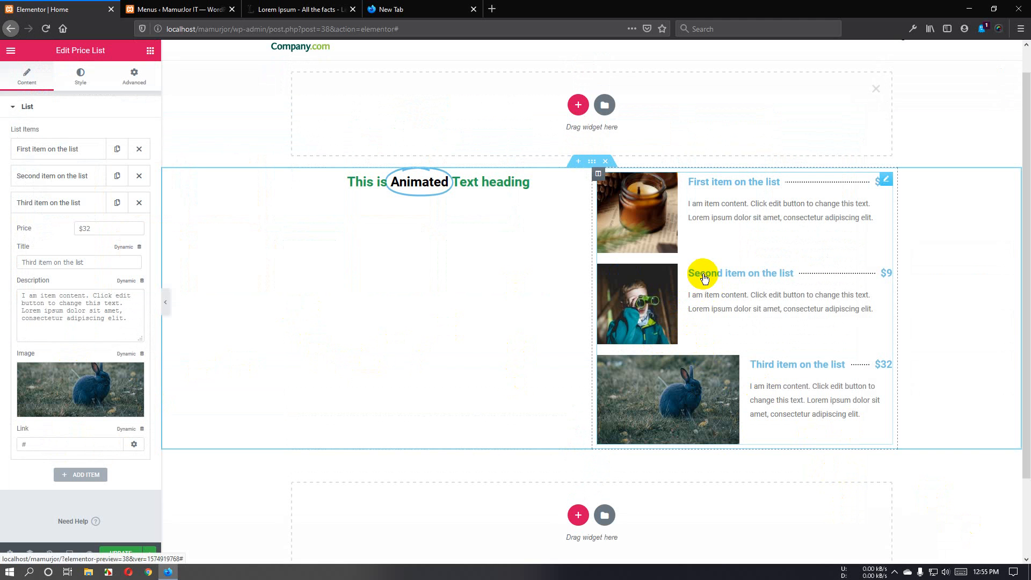
Review the second and first items' settings, collapse them, and look over the whole price list on the page.
click(57, 177)
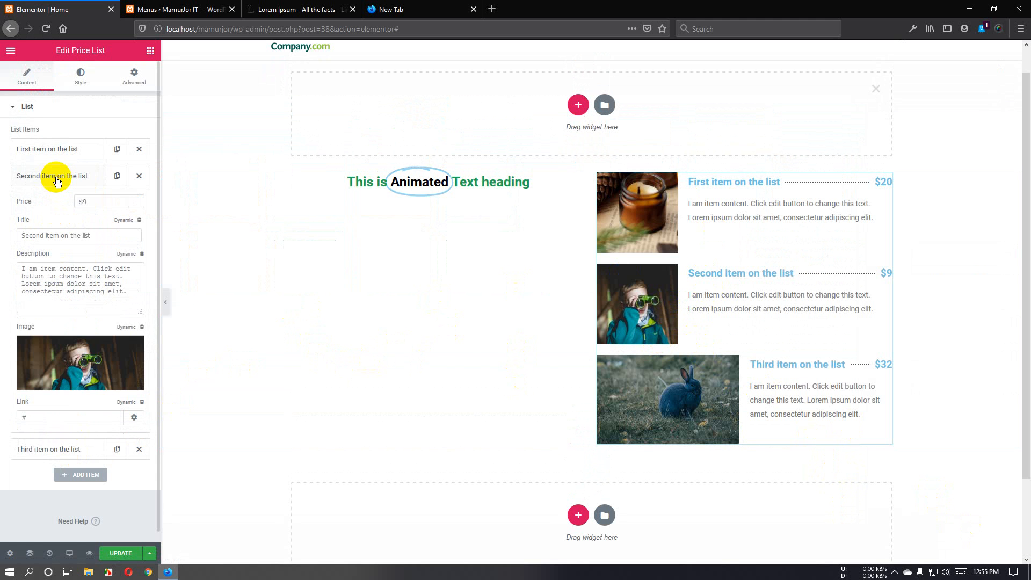
click(51, 151)
click(60, 149)
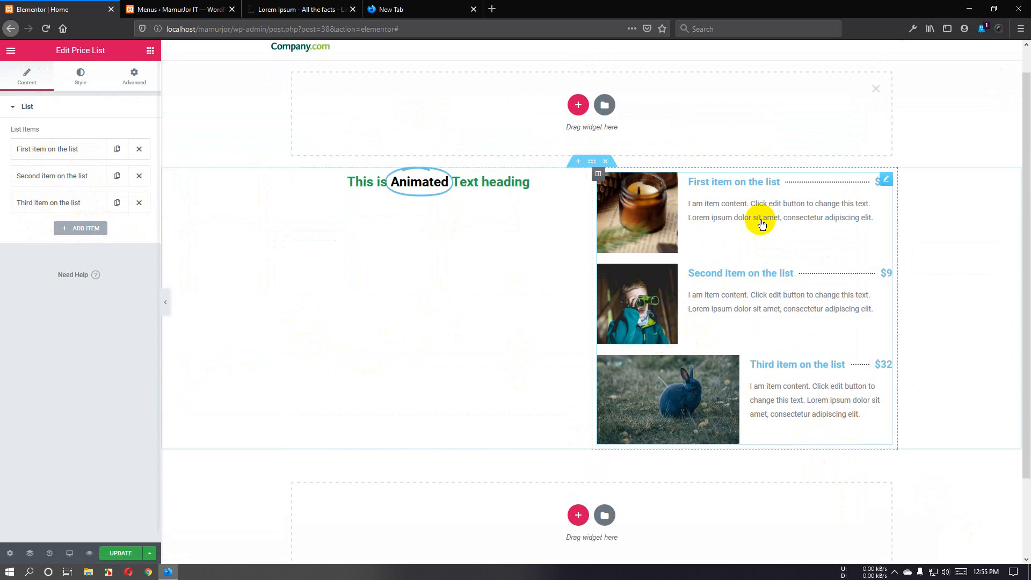
scroll(516, 242, down, 3)
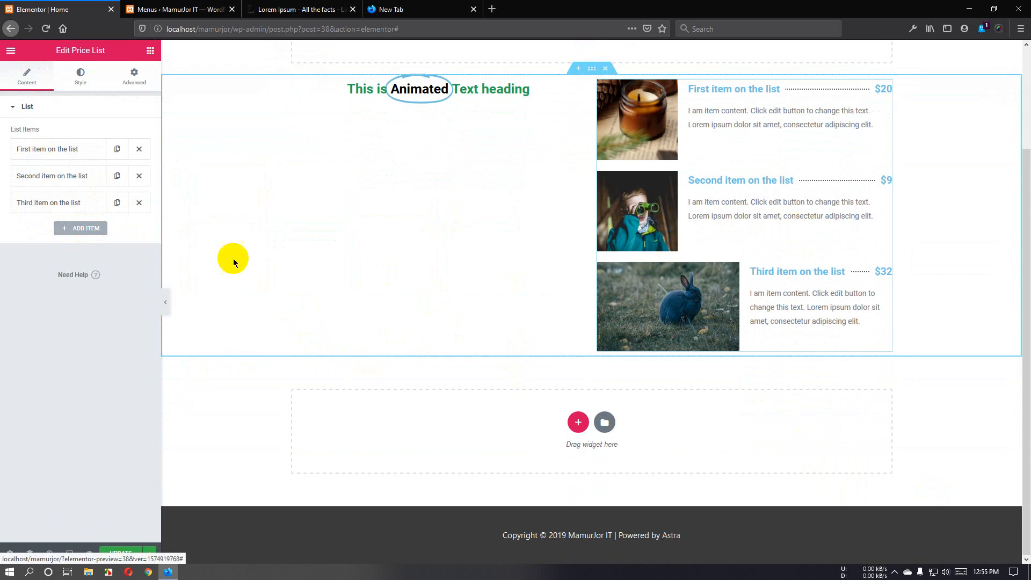
Add a fourth item to the price list with price 20$ and title "This is a title".
click(86, 229)
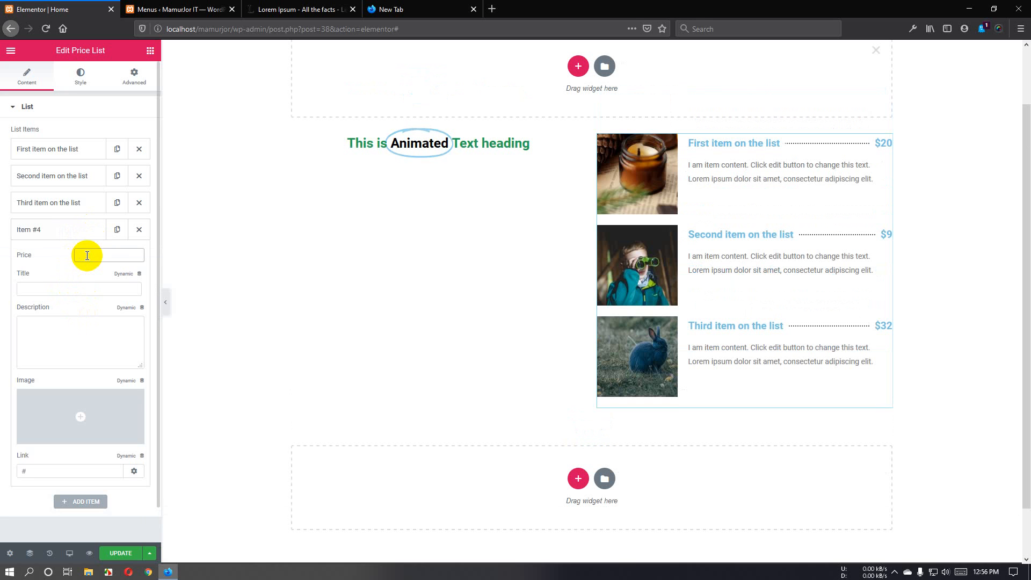
text(20$)
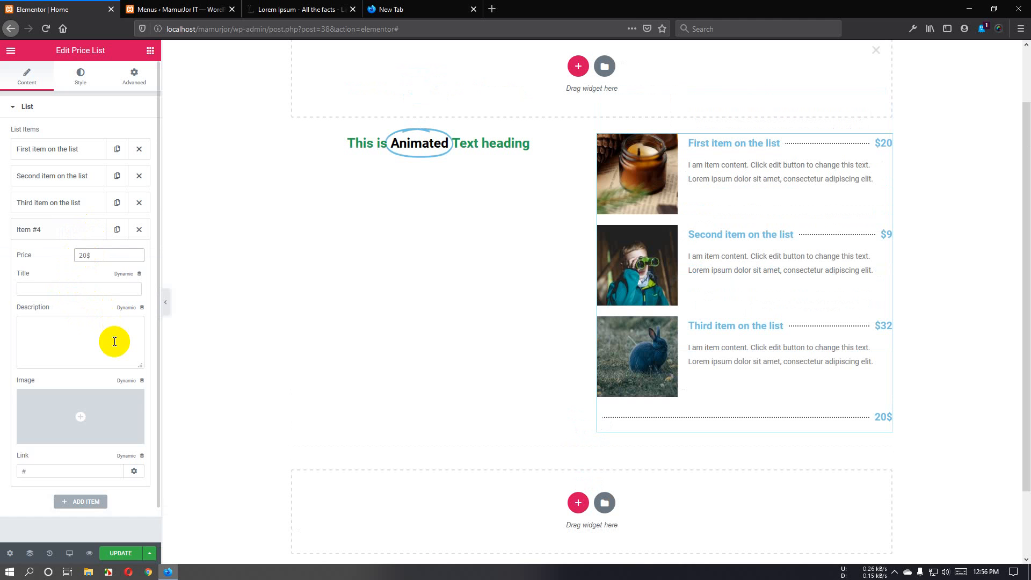
click(61, 288)
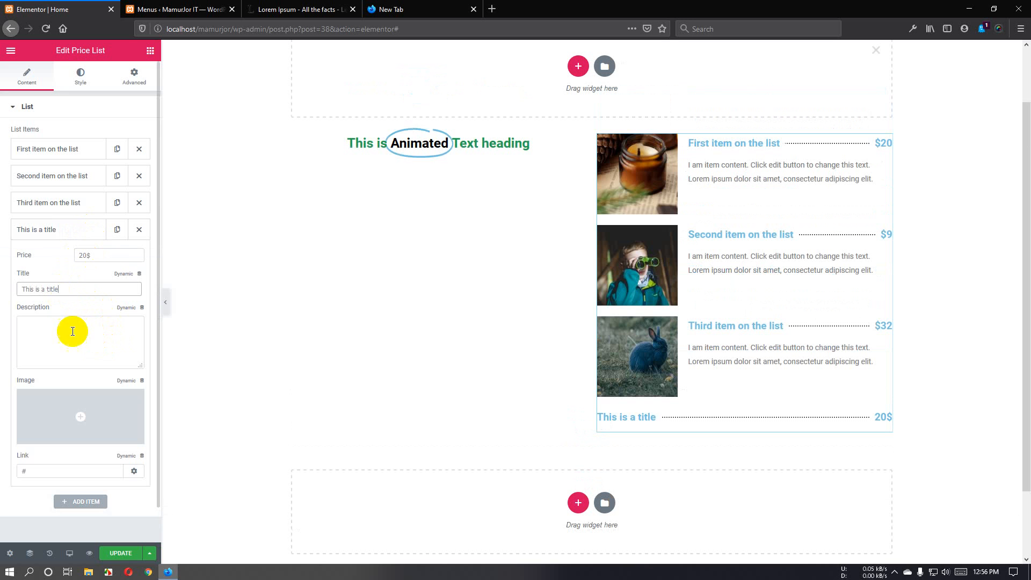
Copy the selected "What is Lorem Ipsum?" paragraph from the lipsum.com page and return to the Elementor editor.
click(287, 7)
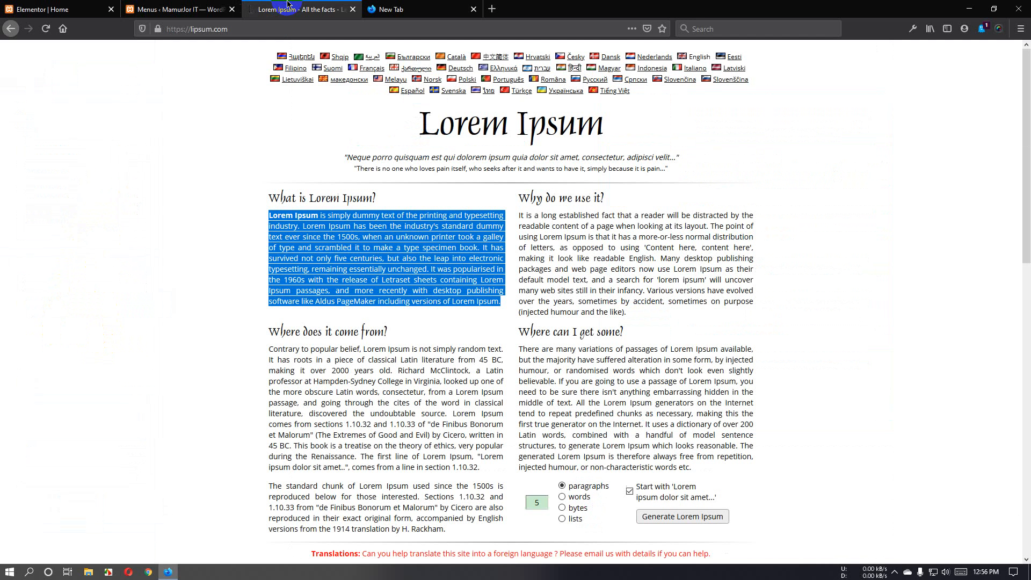
right_click(309, 226)
click(330, 233)
click(33, 8)
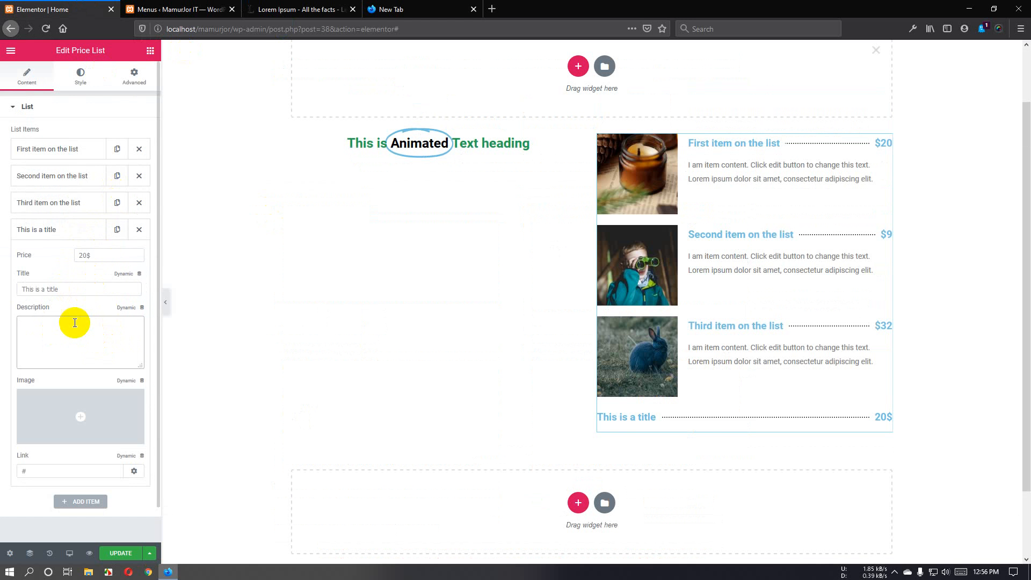
Paste the copied Lorem Ipsum paragraph as the fourth item's description and insert the candle photo from the media library as its image.
click(75, 323)
key(ctrl+v)
click(77, 408)
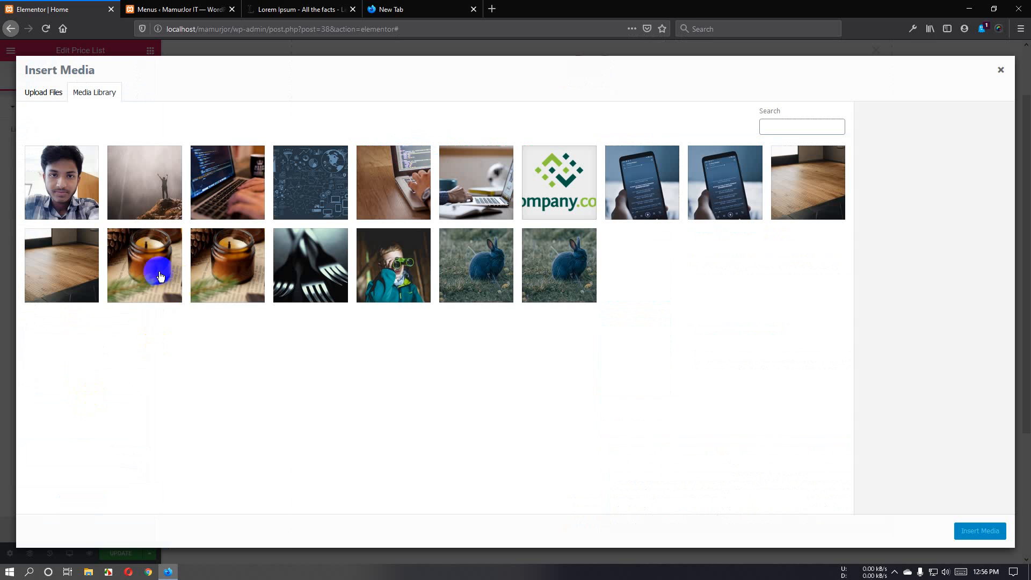
click(161, 276)
click(980, 532)
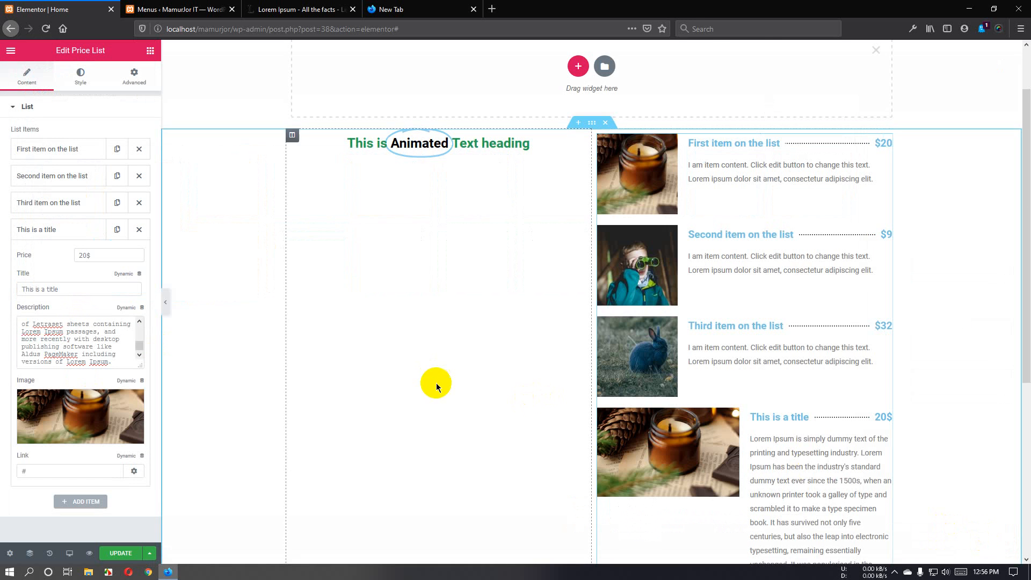
Shorten the fourth item's description to its first sentence, ending with "typesetting industry.", and check the list on the page.
scroll(436, 386, down, 4)
scroll(683, 236, up, 2)
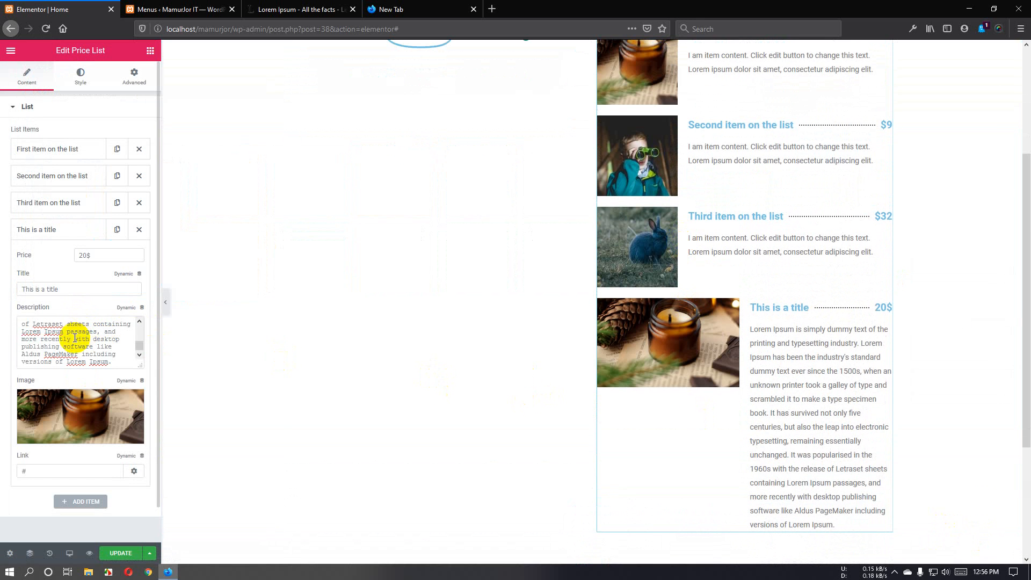
scroll(55, 328, up, 5)
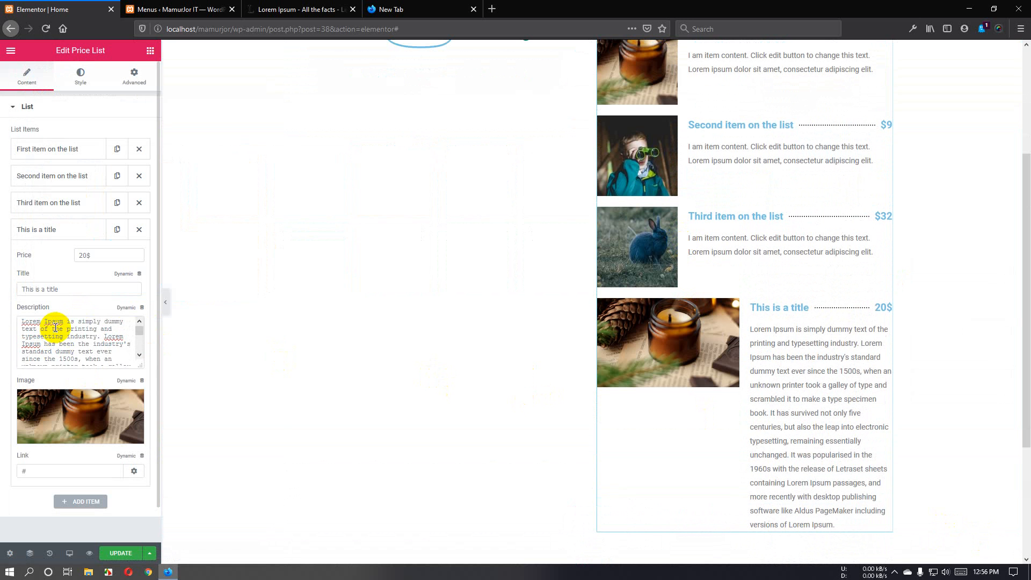
drag(98, 338, 120, 377)
key(BackSpace)
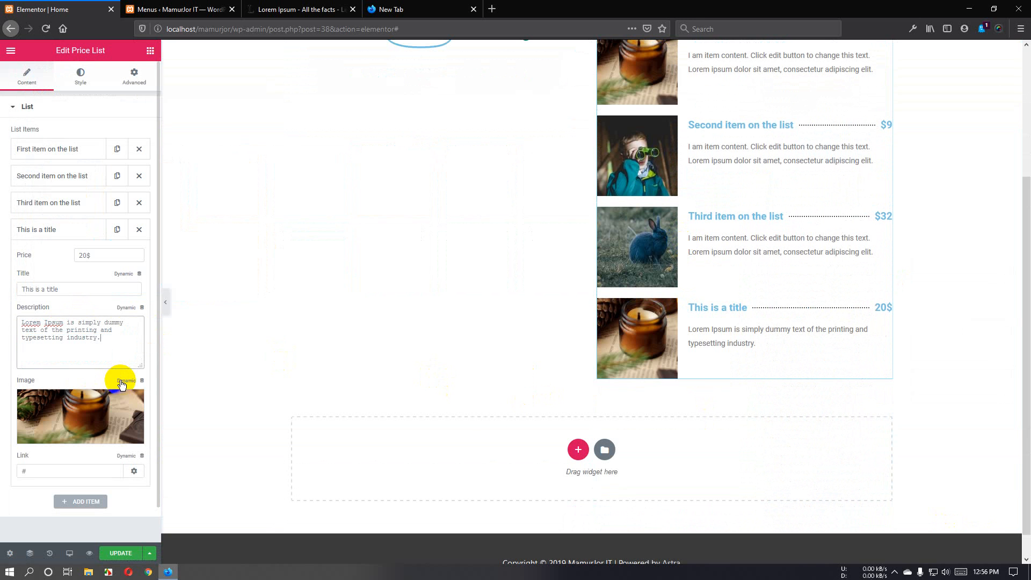
scroll(396, 369, up, 4)
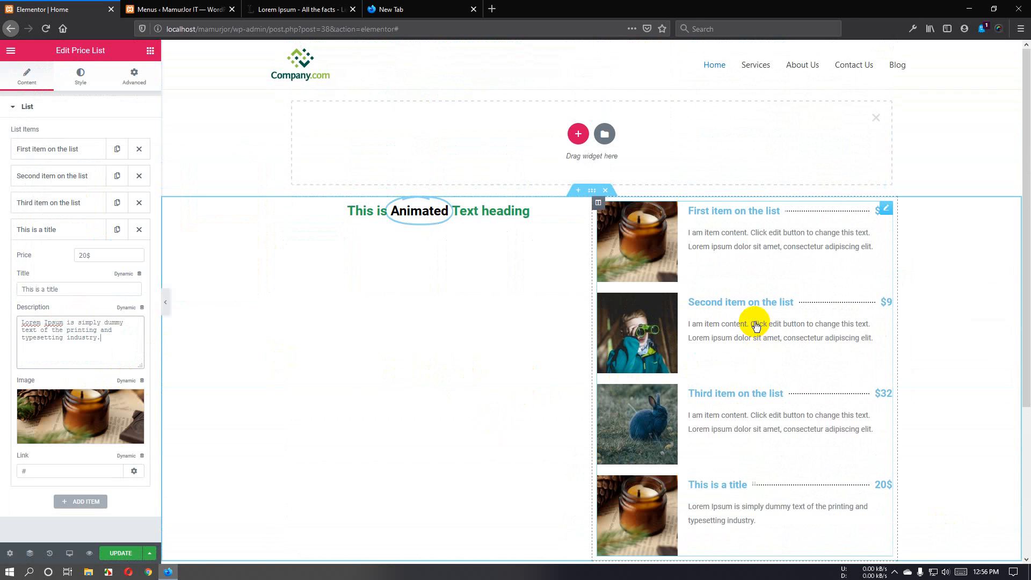
scroll(752, 322, down, 3)
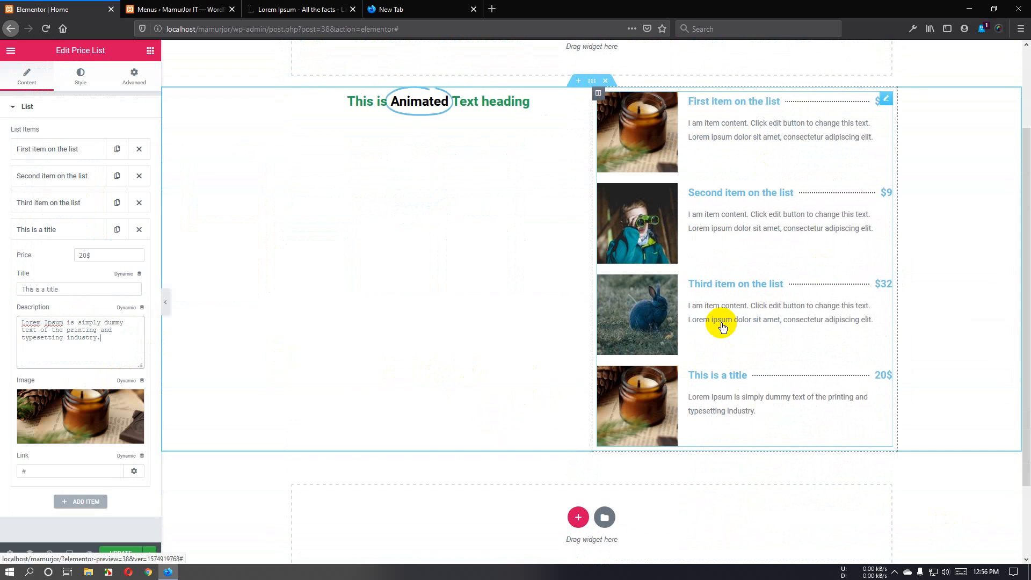
Style the price list separator as Solid with weight 1 and increase its spacing.
click(82, 78)
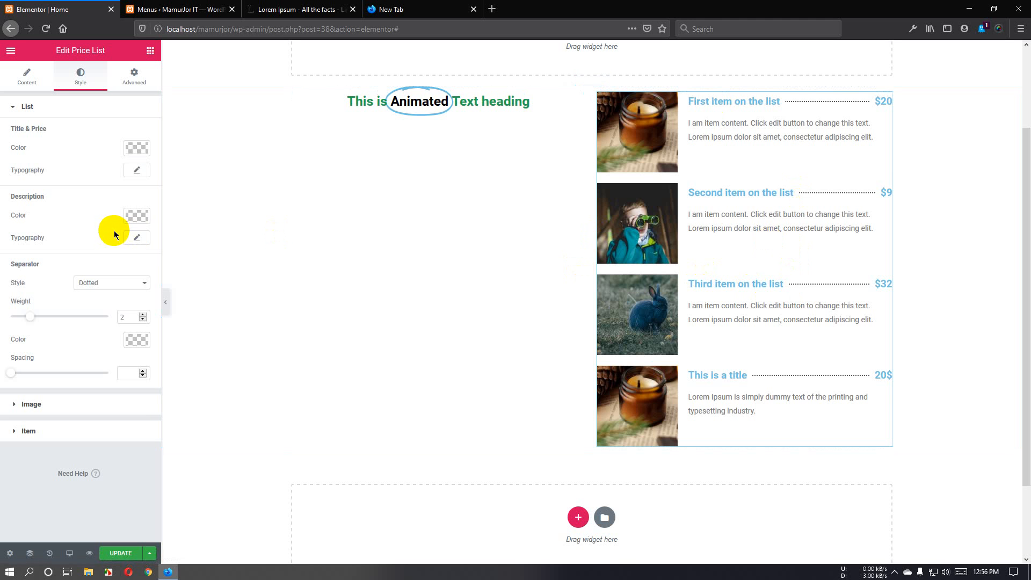
click(137, 148)
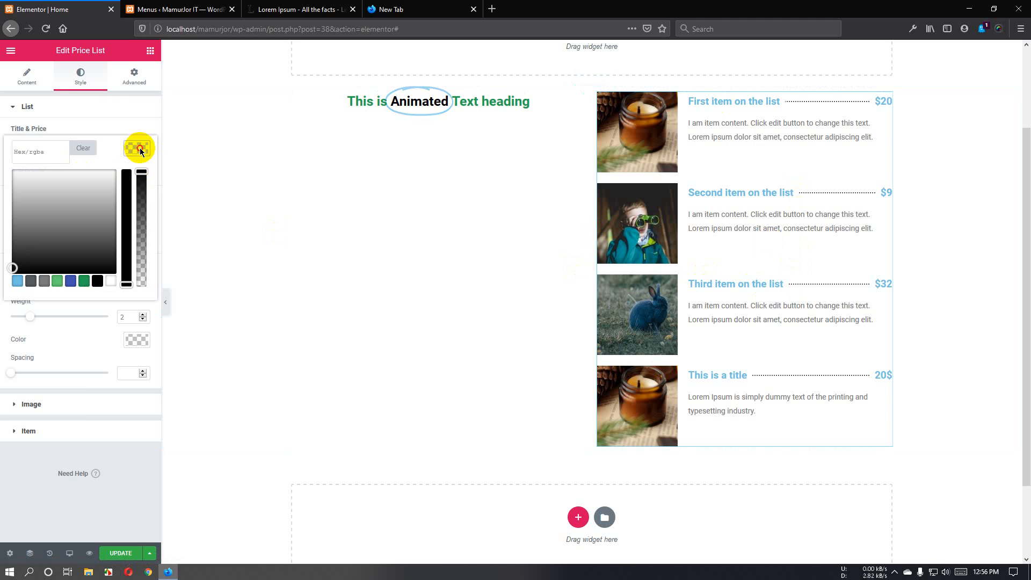
click(138, 147)
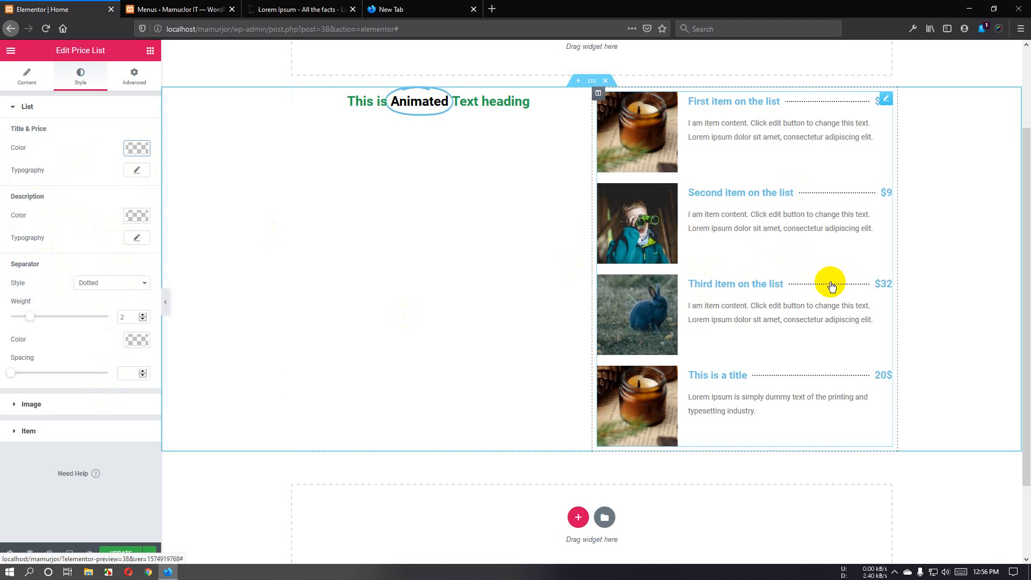
click(104, 283)
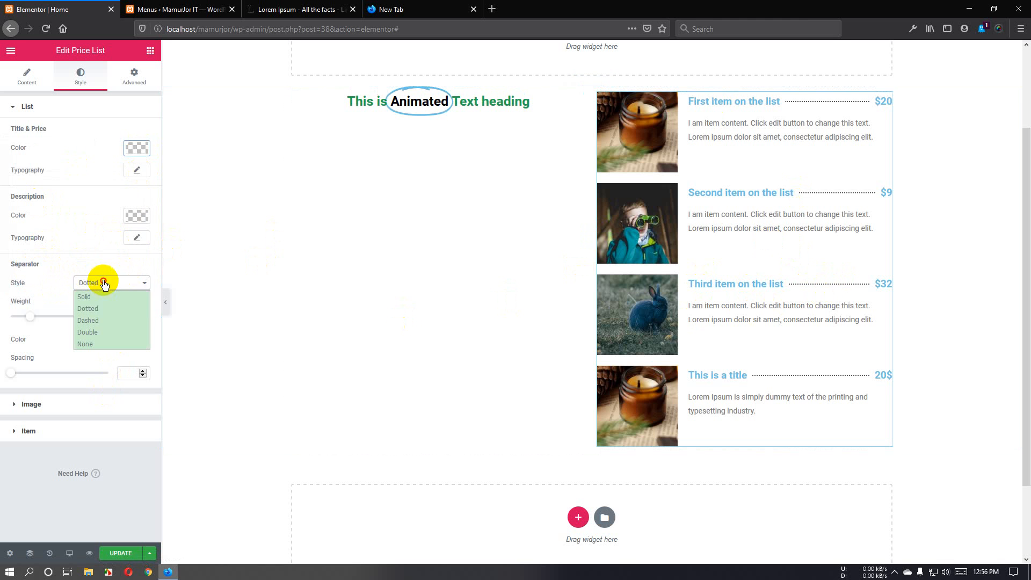
click(105, 301)
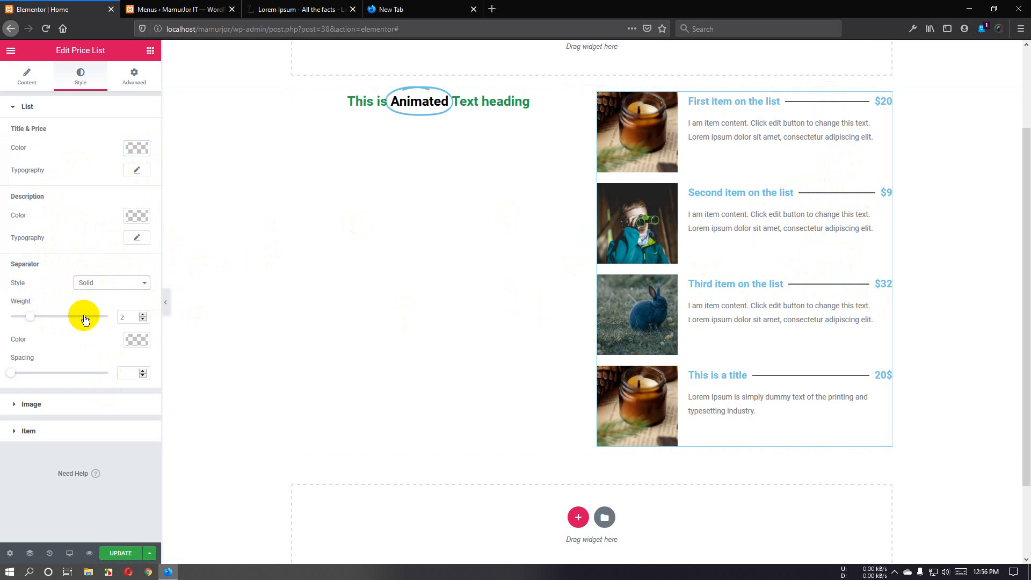
mouse_move(33, 321)
mouse_down()
mouse_move(114, 322)
mouse_move(15, 325)
mouse_up()
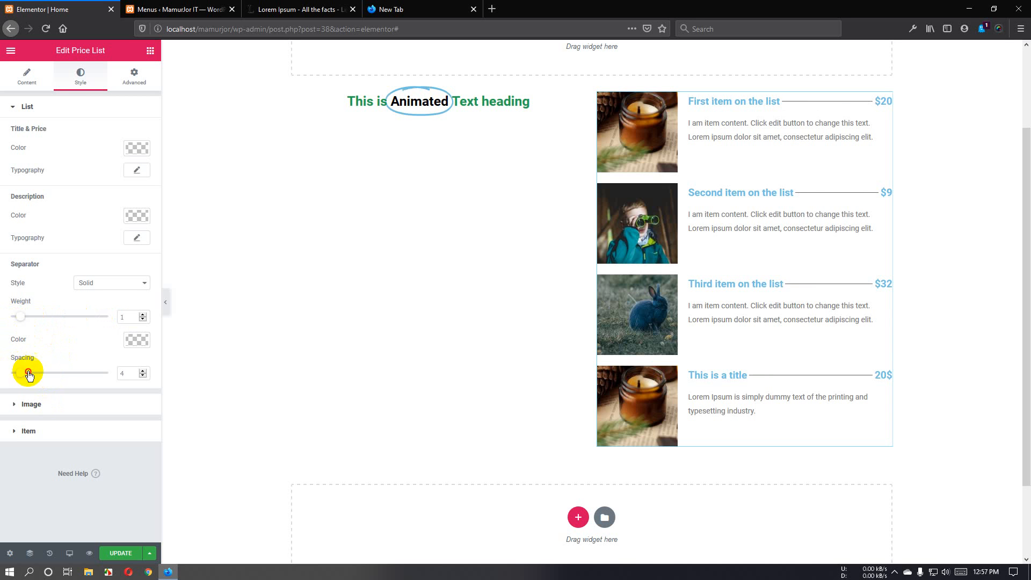
drag(29, 374, 79, 396)
Set the image size of the price list to Full.
click(79, 401)
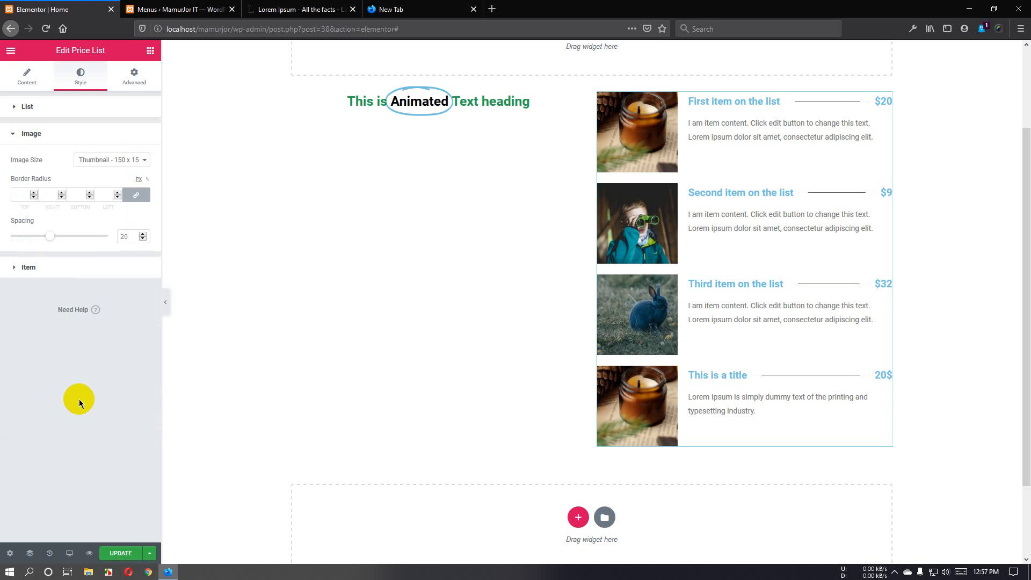
click(99, 161)
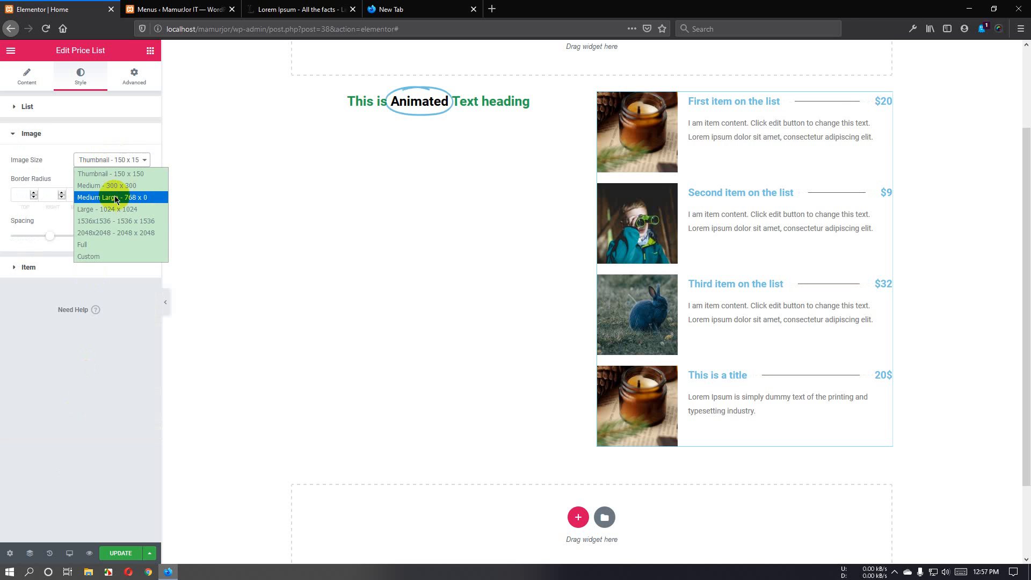
click(105, 245)
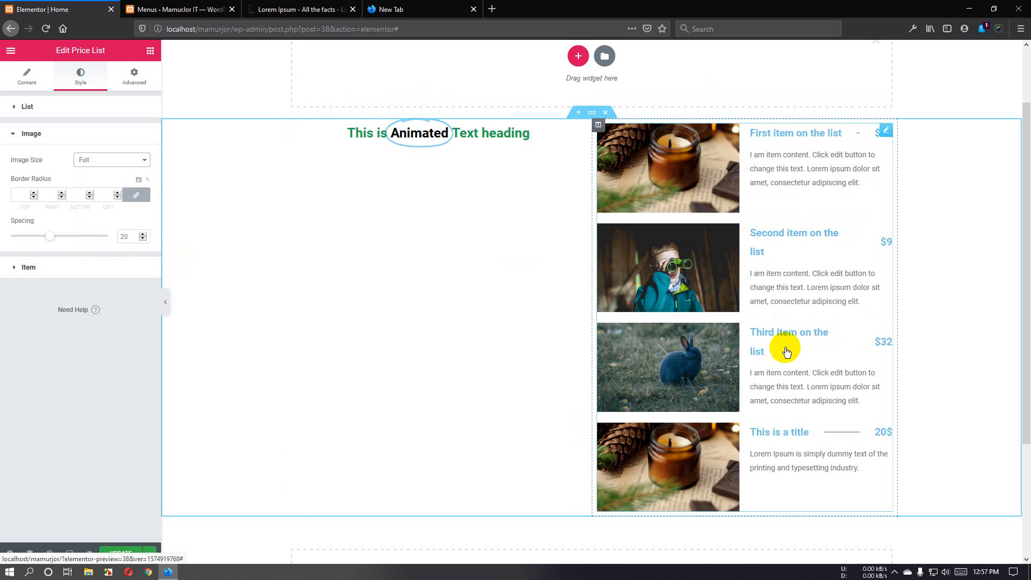
Compare the vertical alignments of the list items, settle on middle, and set the rows gap to 15.
click(63, 267)
click(112, 222)
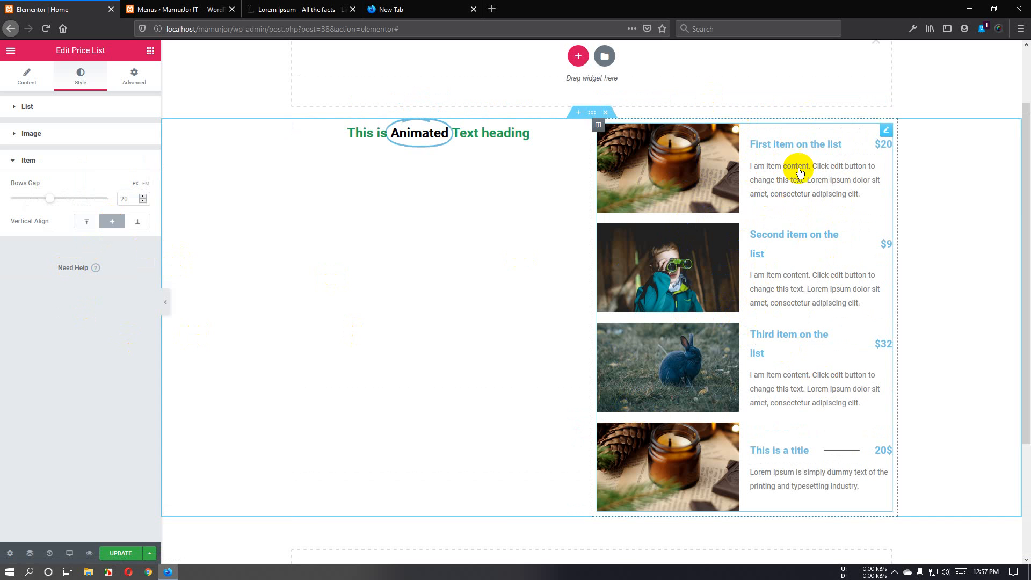
click(86, 221)
click(138, 221)
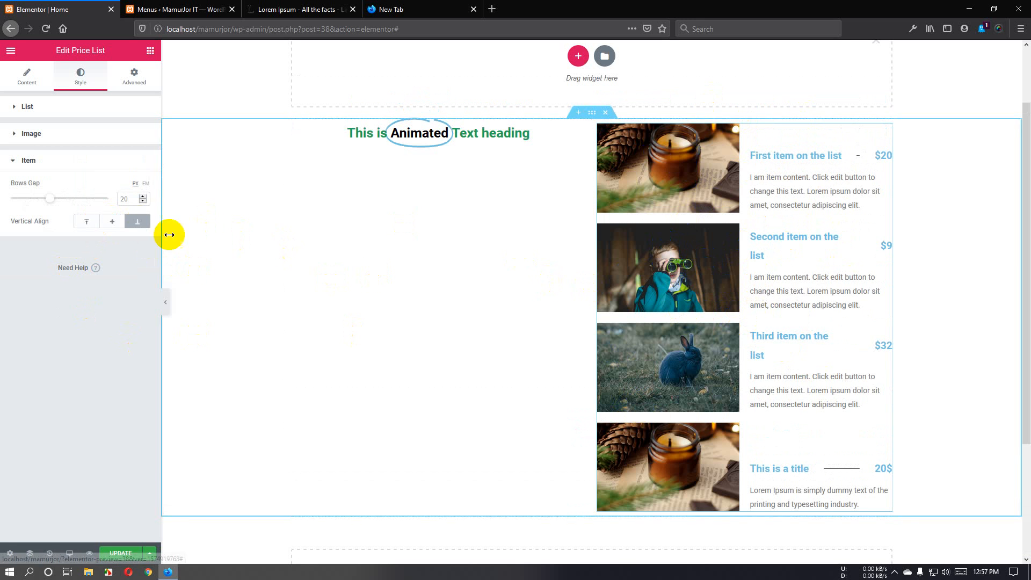
click(110, 225)
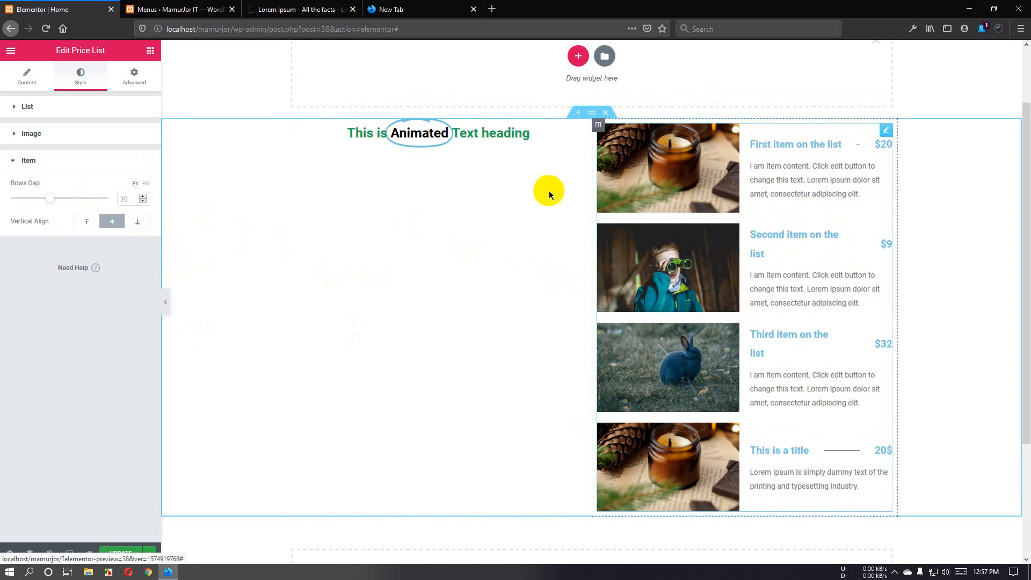
mouse_move(51, 201)
mouse_down()
mouse_move(27, 205)
mouse_move(57, 211)
mouse_move(32, 207)
mouse_move(46, 209)
mouse_up()
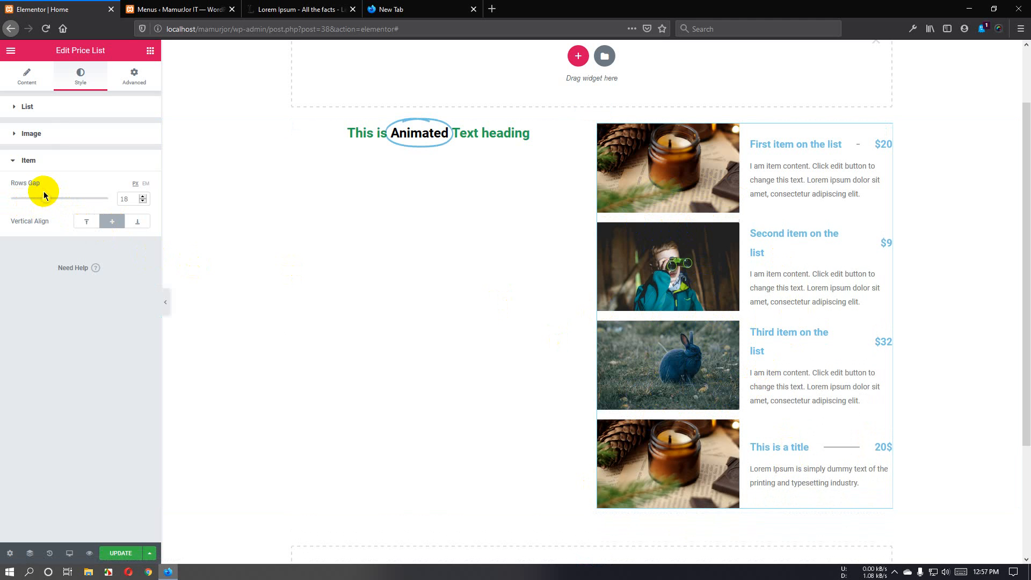
mouse_move(45, 202)
mouse_down()
mouse_move(19, 200)
mouse_move(38, 200)
mouse_up()
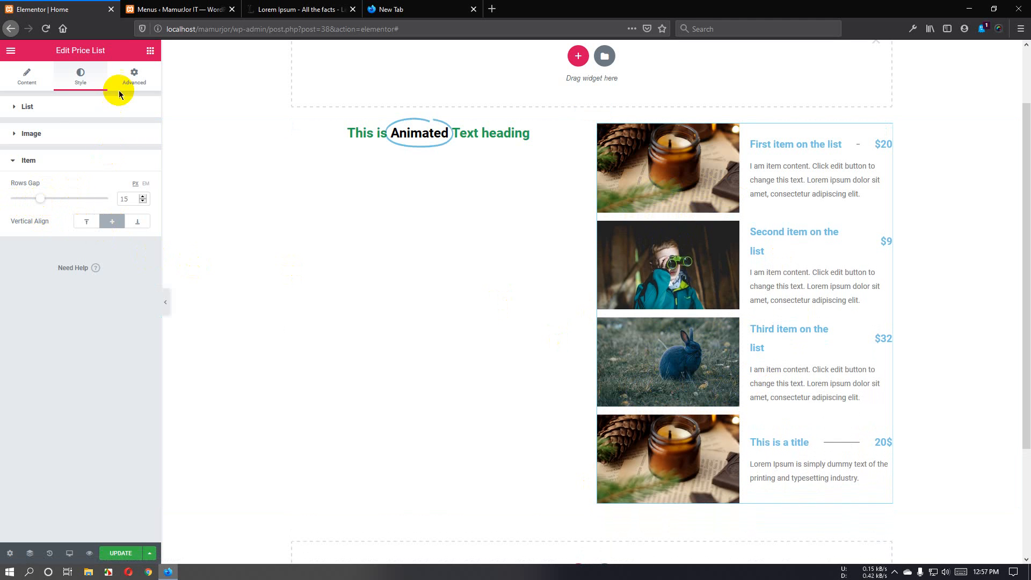
Delete the Animated Headline widget and add a Price Table widget in its place in the left column.
click(150, 52)
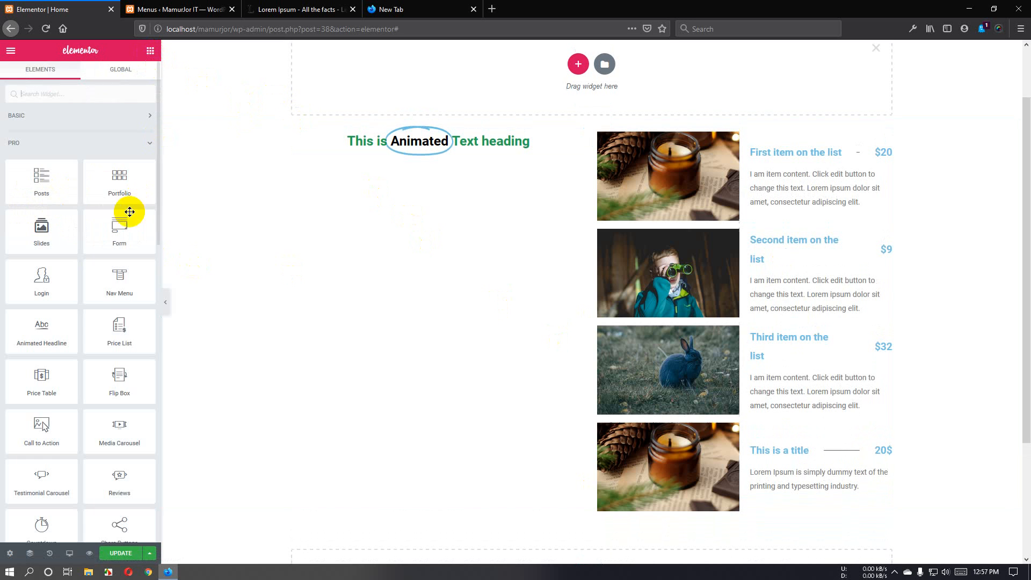
scroll(91, 355, down, 1)
scroll(89, 351, down, 1)
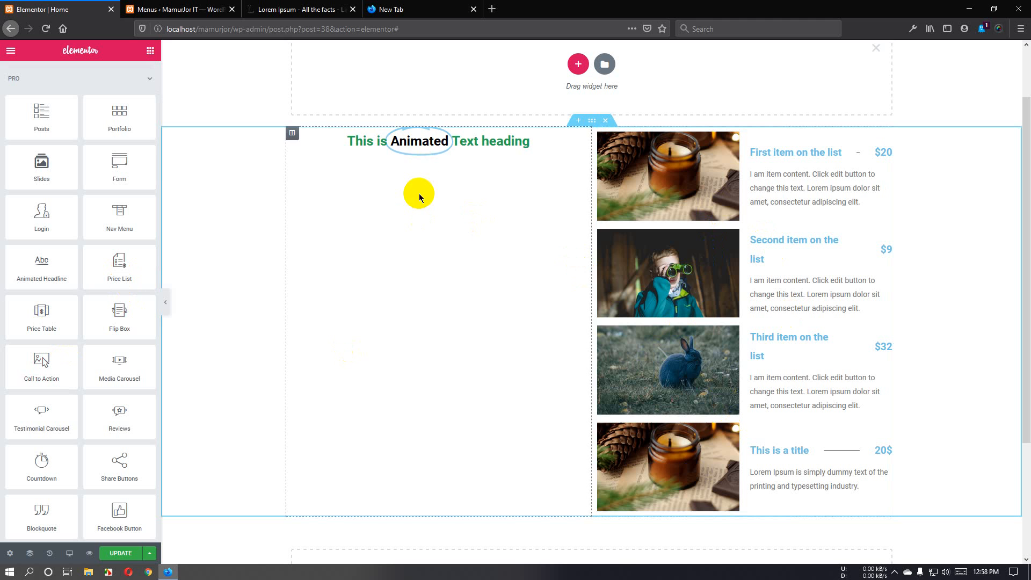
right_click(462, 145)
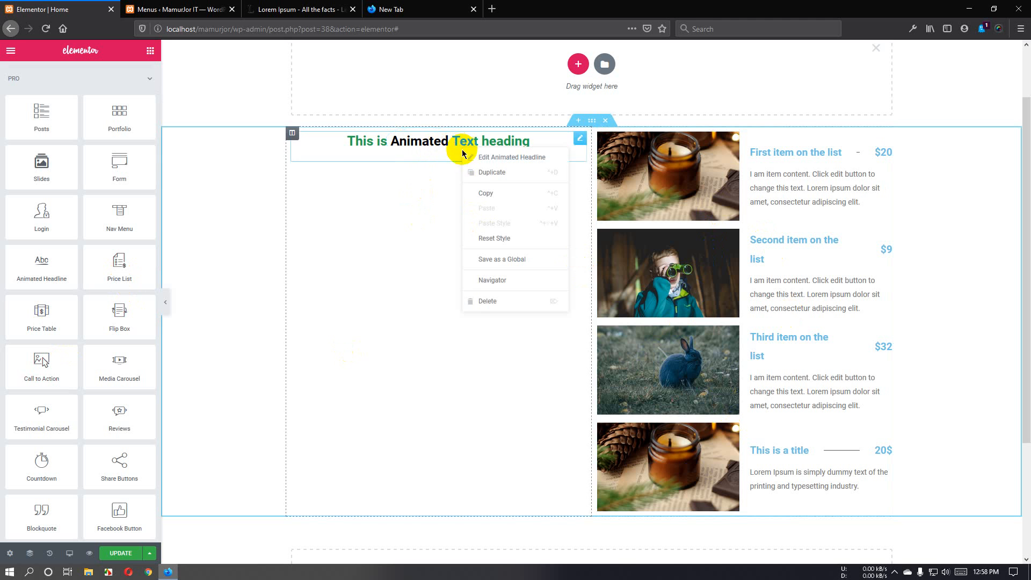
click(480, 305)
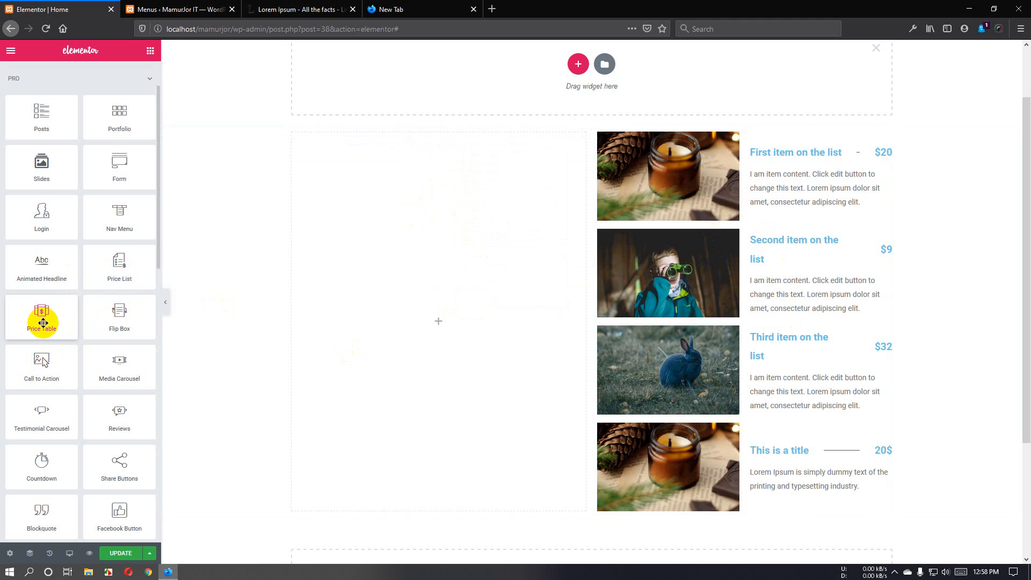
drag(43, 322, 381, 299)
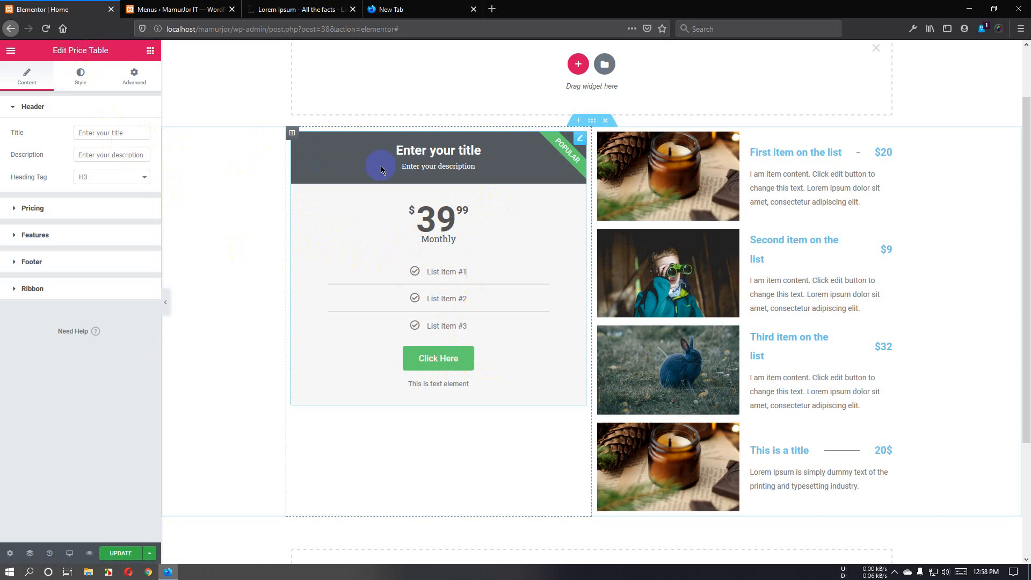
Change the price table's header title to "Package 1".
drag(142, 134, 37, 141)
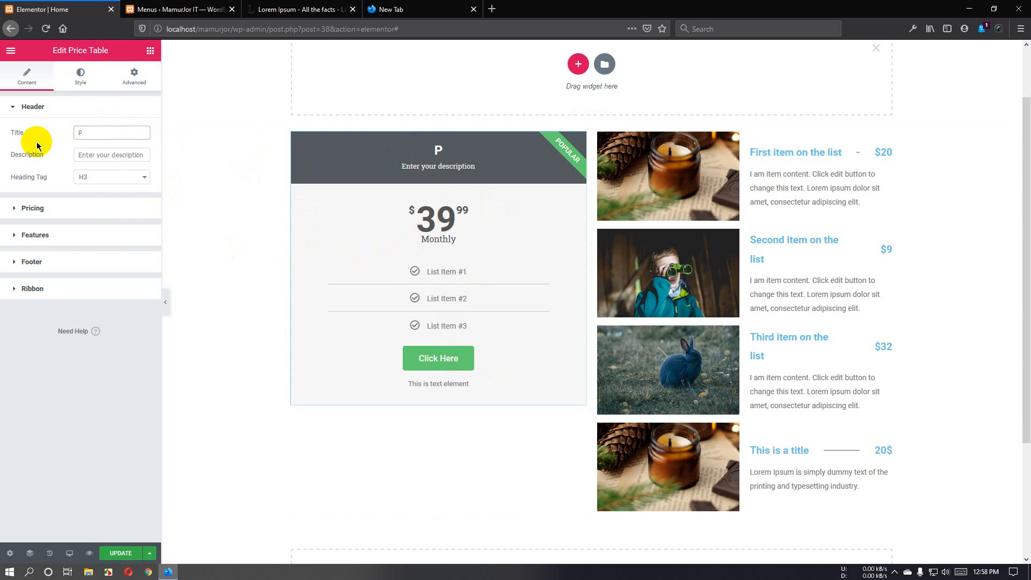
text(Package 1)
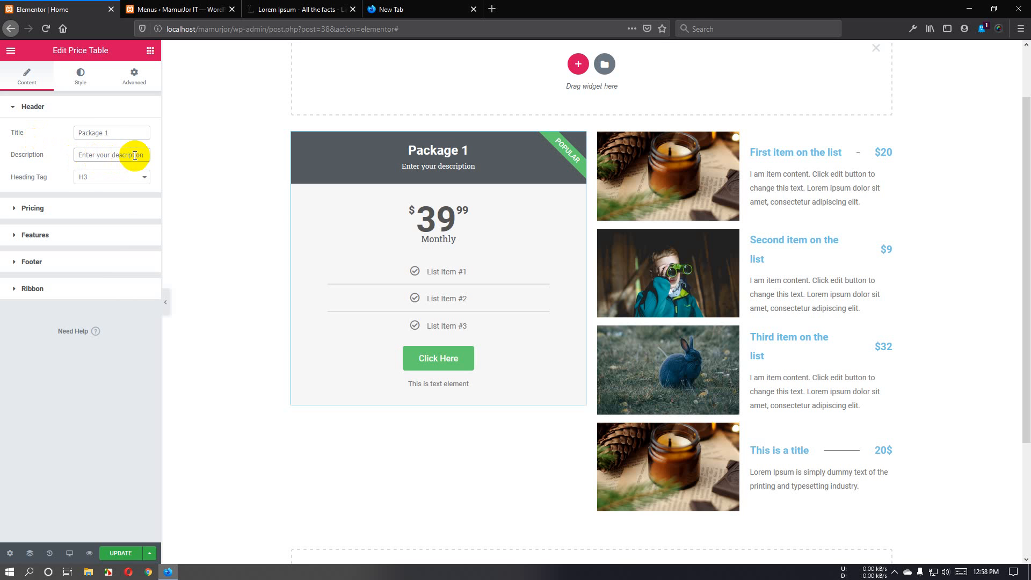
drag(135, 155, 79, 161)
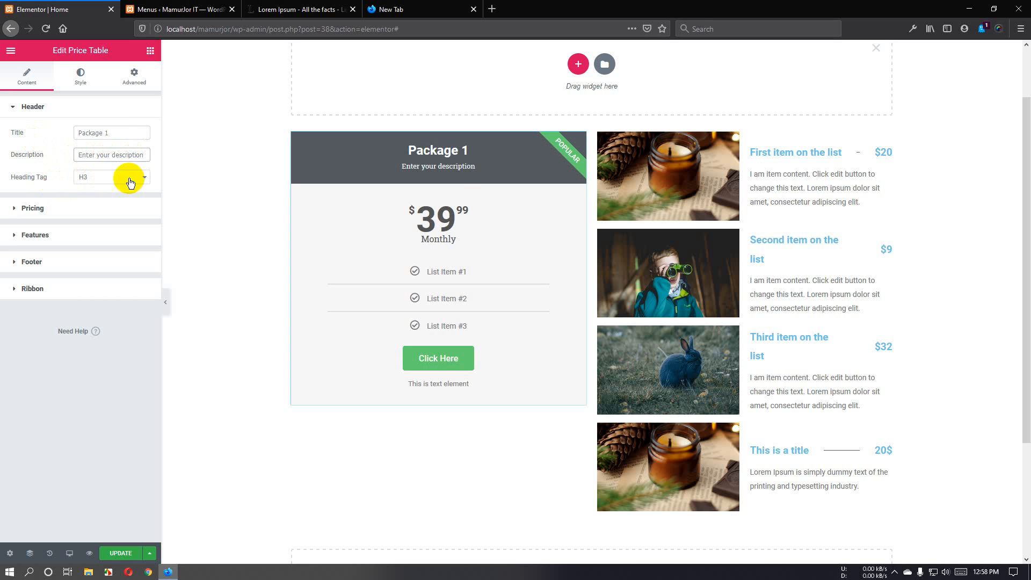
Try H2 as the heading tag of the price table's title and return it to H3.
click(111, 180)
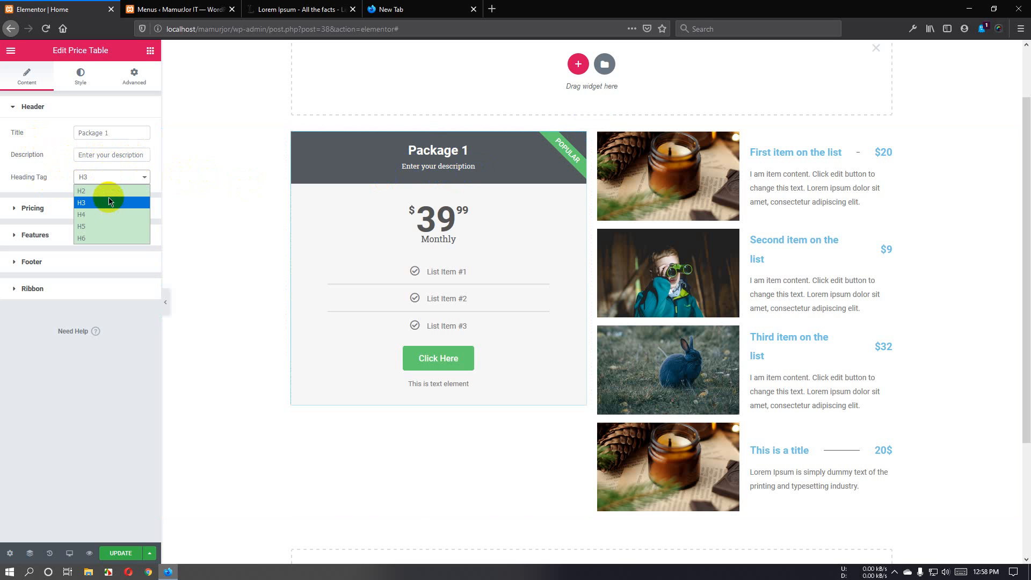
click(107, 191)
click(105, 181)
click(107, 190)
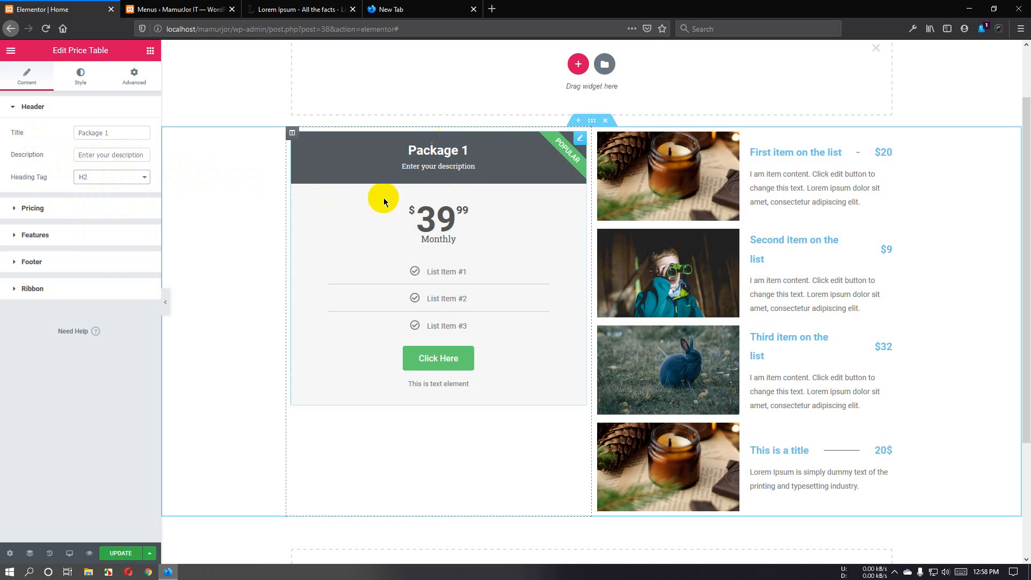
click(111, 177)
click(112, 176)
click(115, 181)
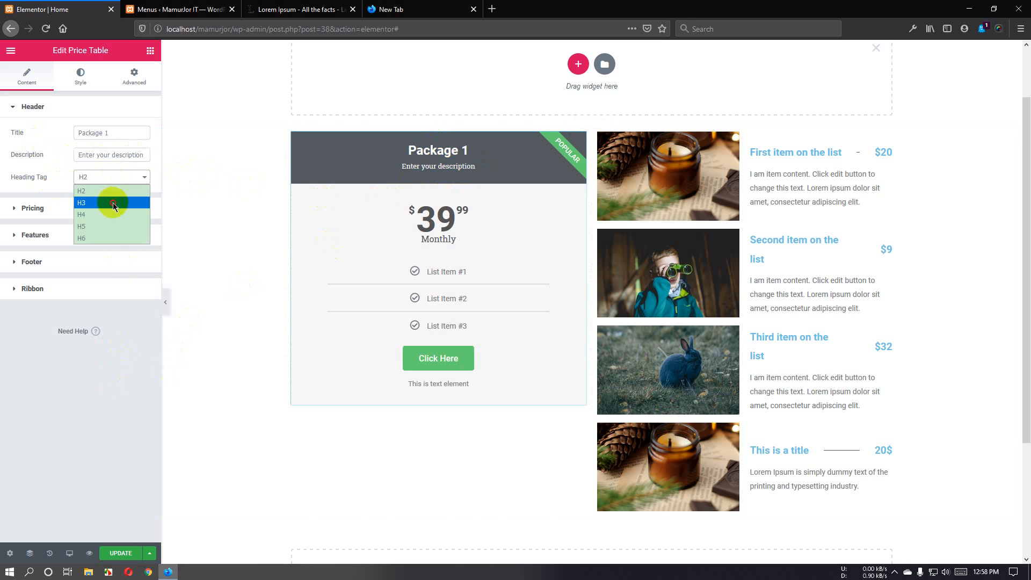
click(113, 203)
click(127, 179)
click(128, 180)
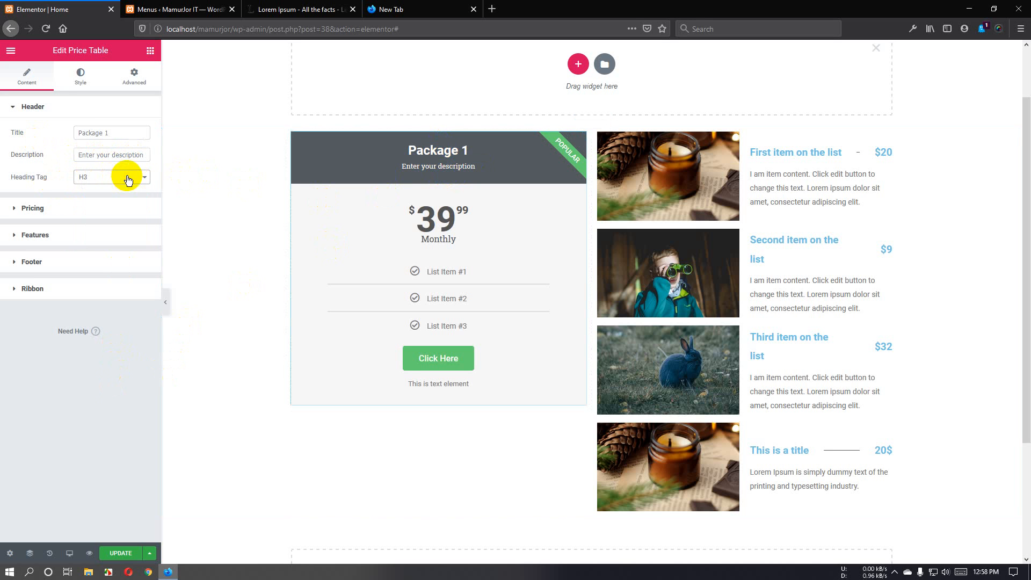
Set the price table's price to 100, keeping the dollar symbol and the default 1,234.56 currency format.
click(113, 133)
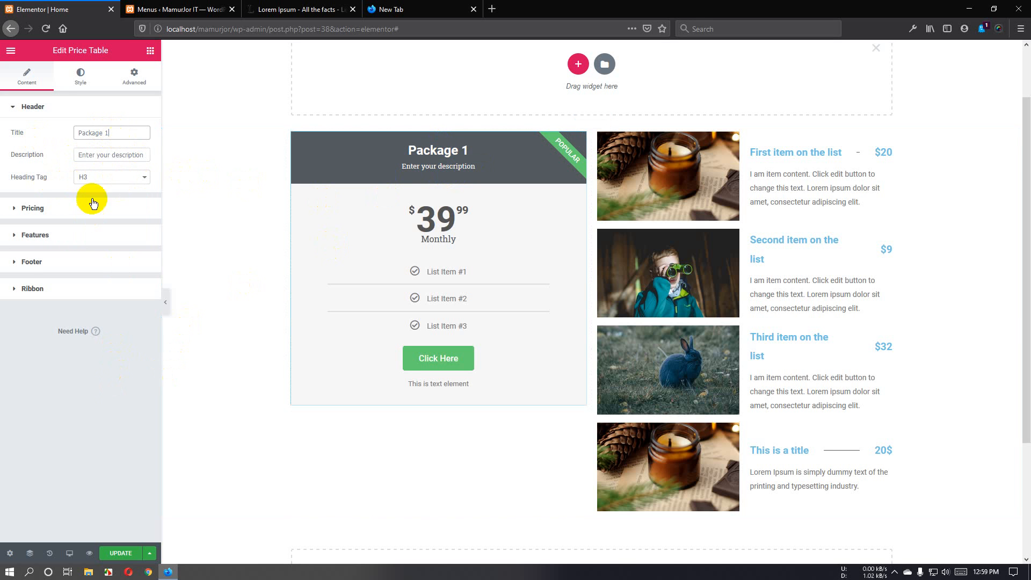
click(71, 208)
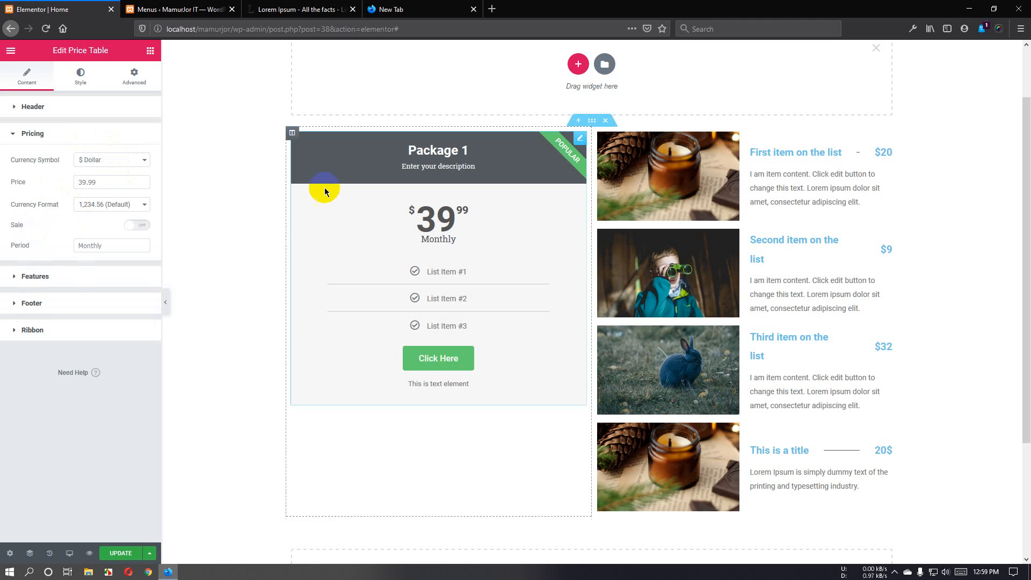
click(115, 161)
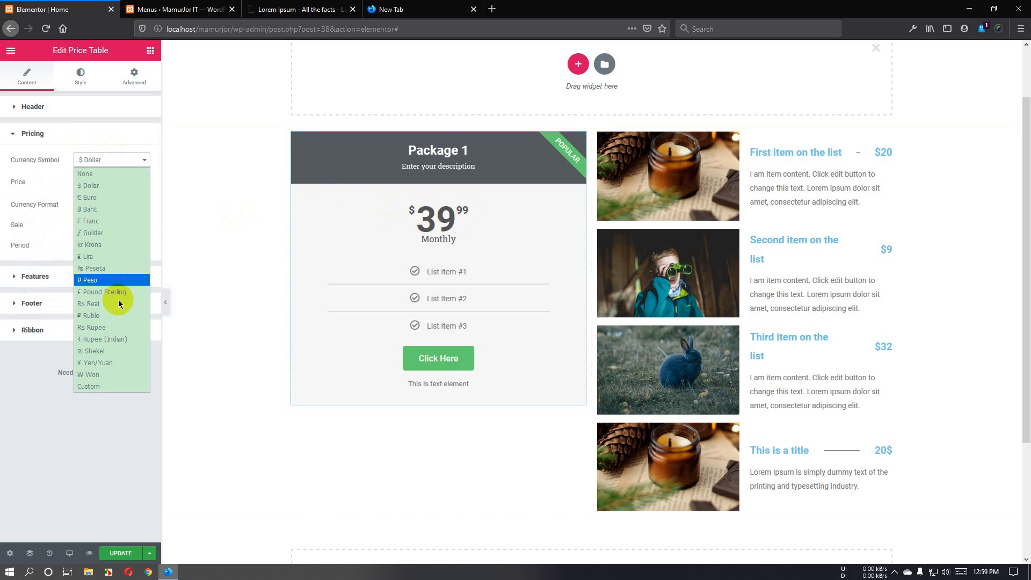
click(111, 161)
click(115, 182)
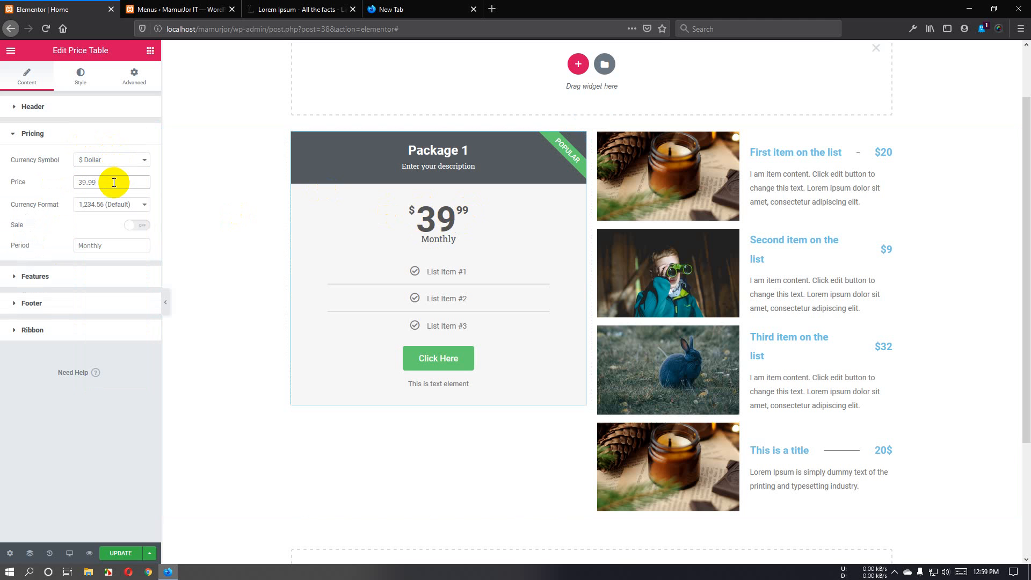
drag(114, 183, 37, 184)
text(100)
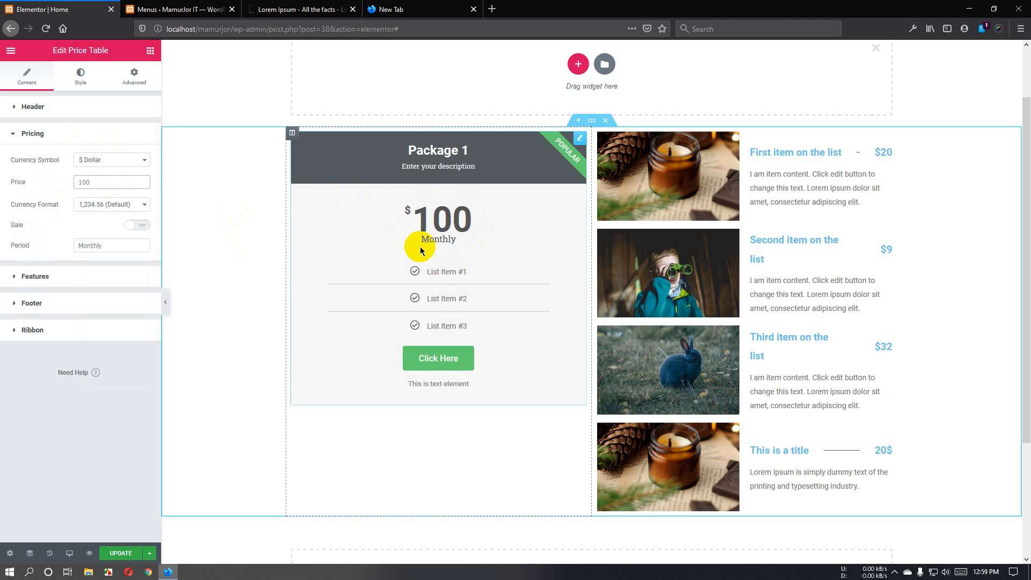
click(110, 204)
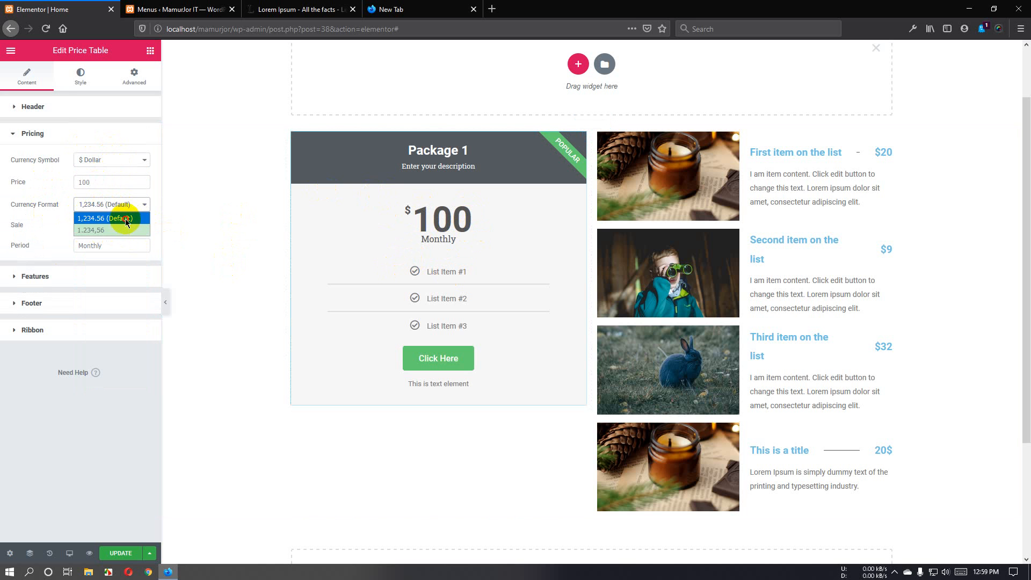
click(125, 219)
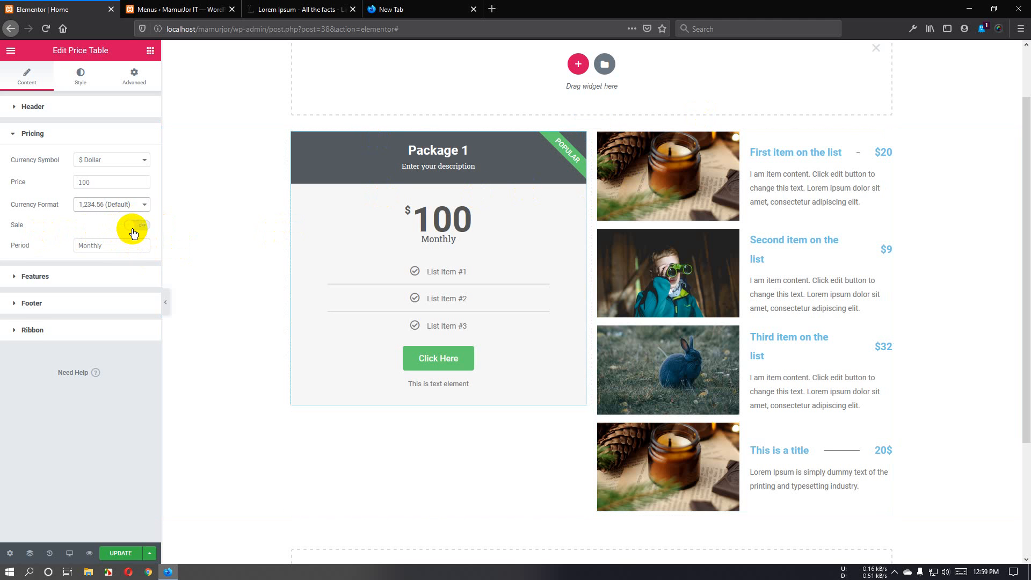
Enable the sale option with an original price of 100 and a current price of 40.
click(135, 225)
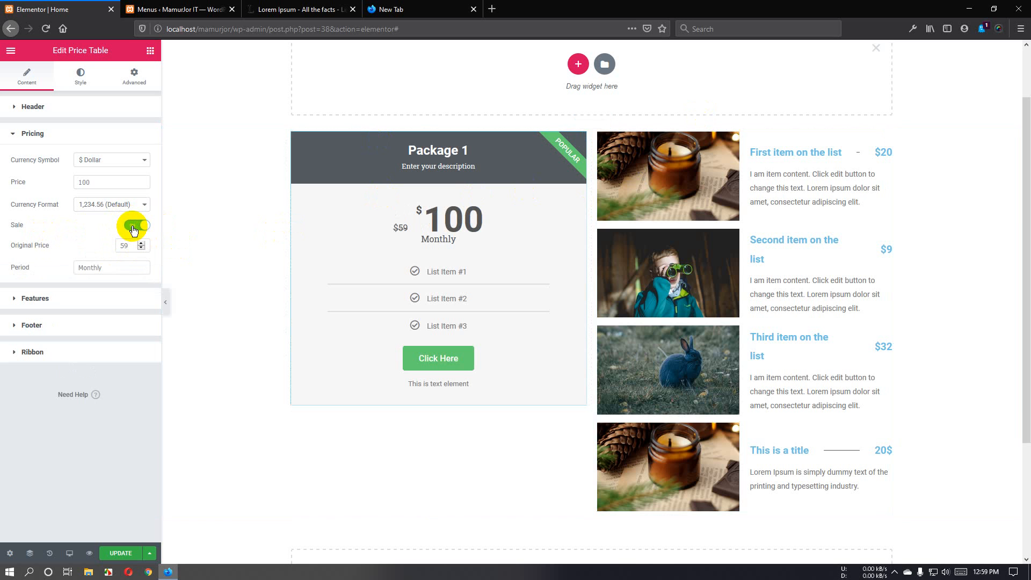
click(134, 229)
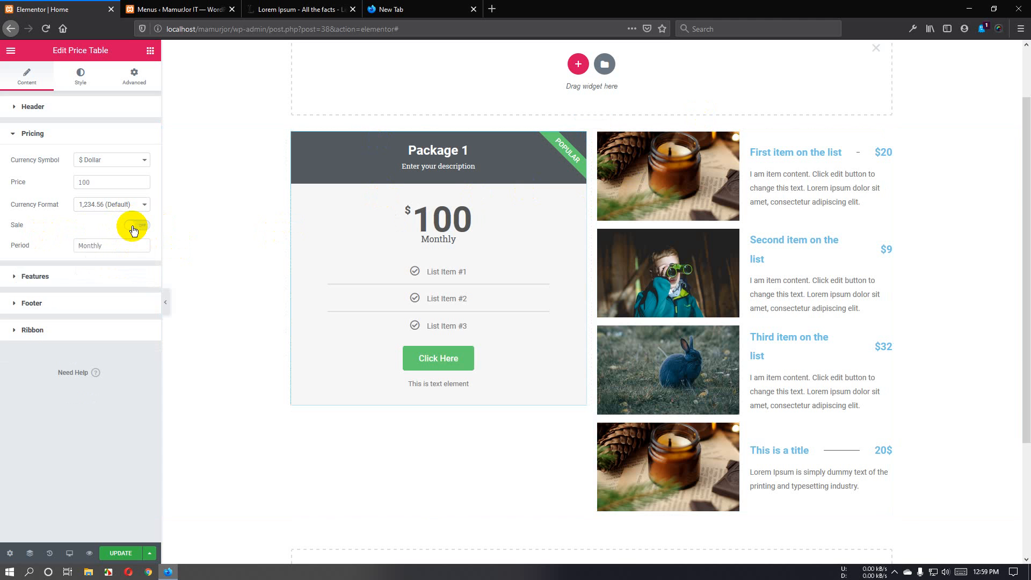
click(134, 229)
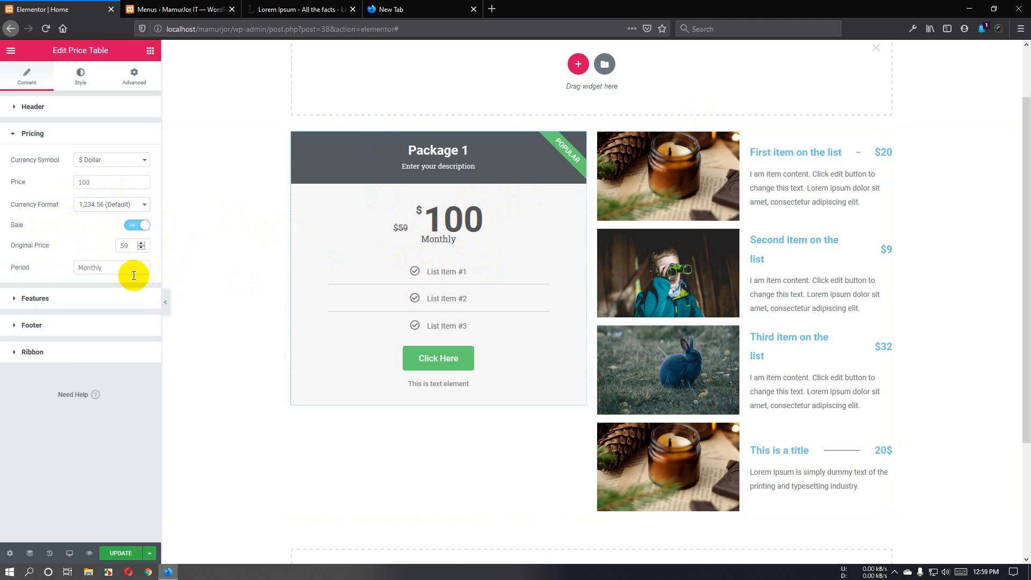
drag(92, 182, 73, 186)
double_click(126, 247)
text(100)
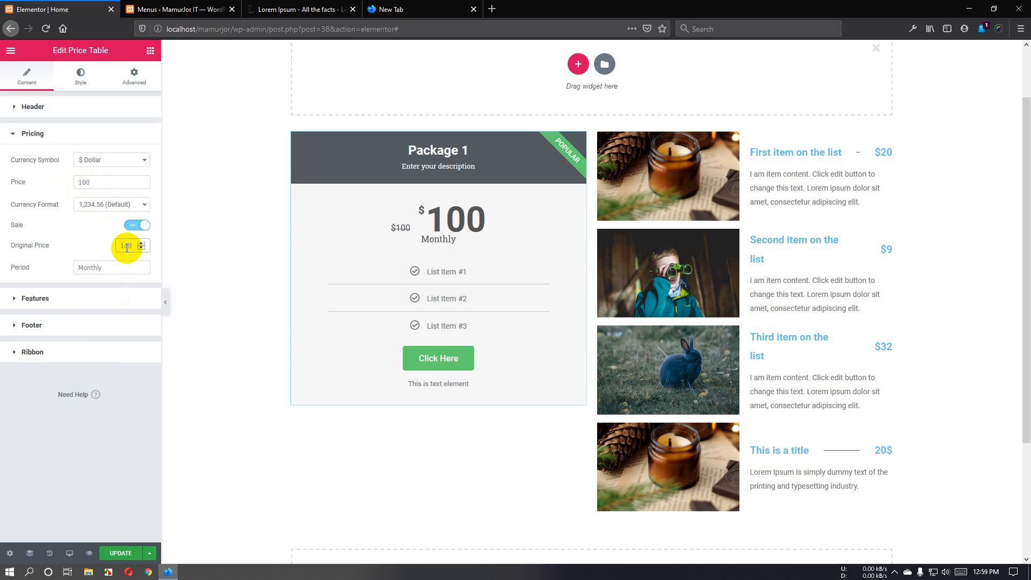
double_click(100, 182)
text(40)
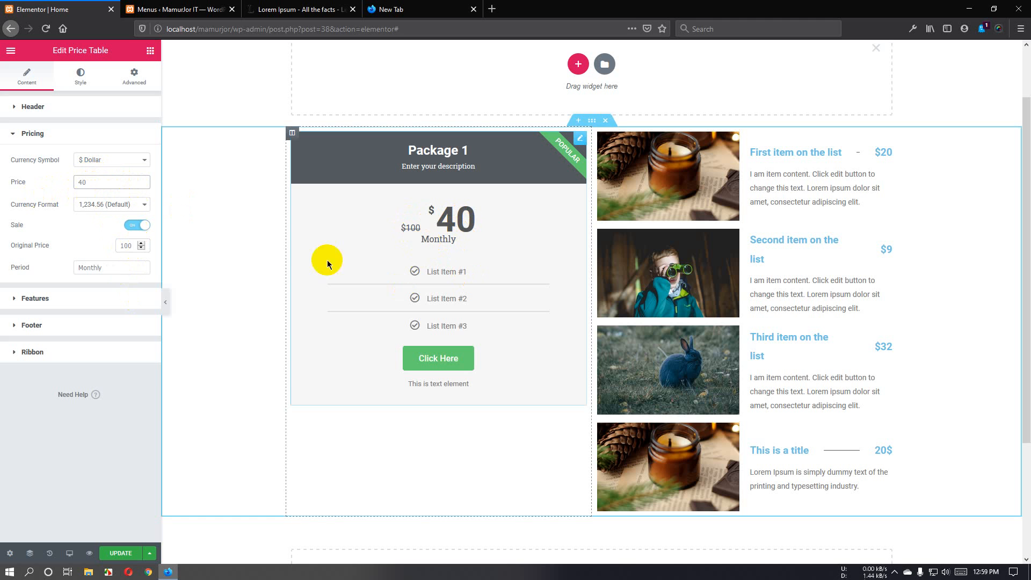
click(127, 247)
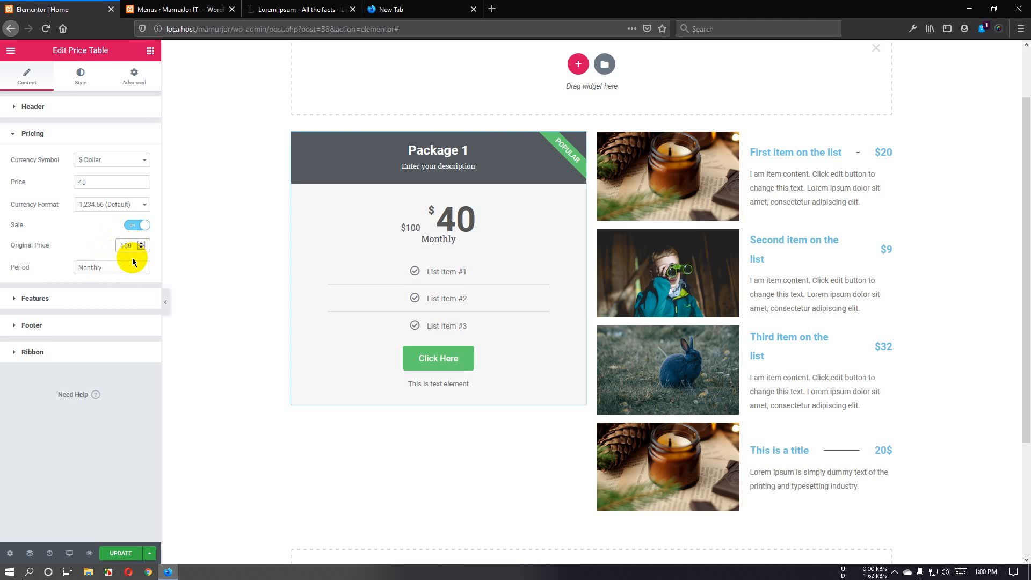
Change the price table's billing period to "Yearly".
click(110, 271)
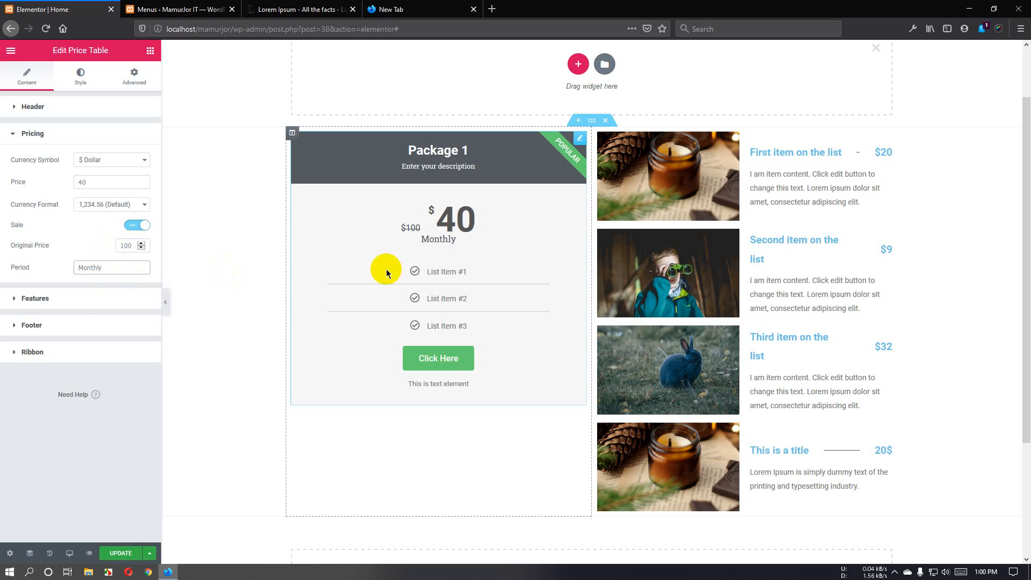
drag(105, 268, 61, 266)
key(BackSpace)
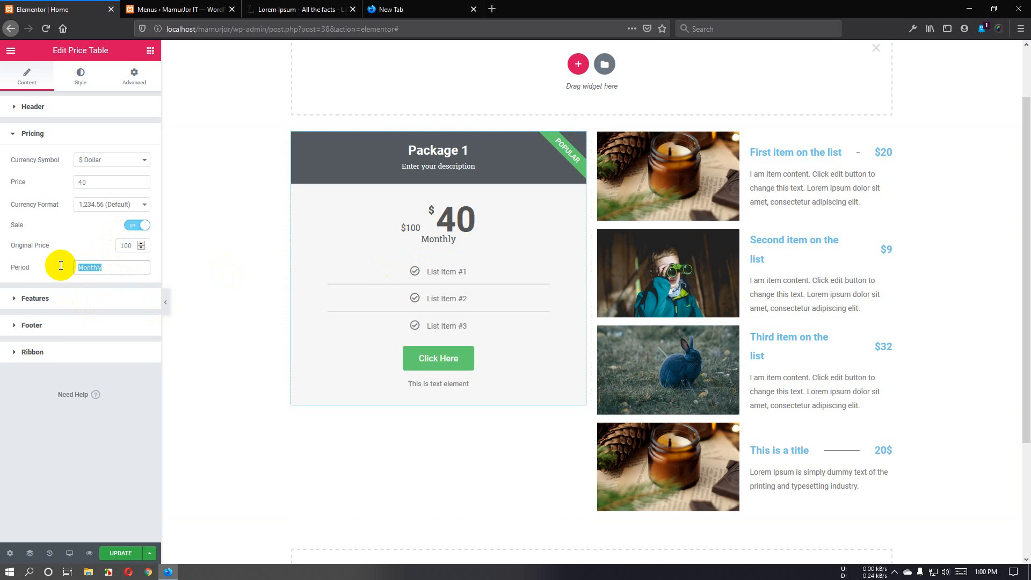
text(Yearly)
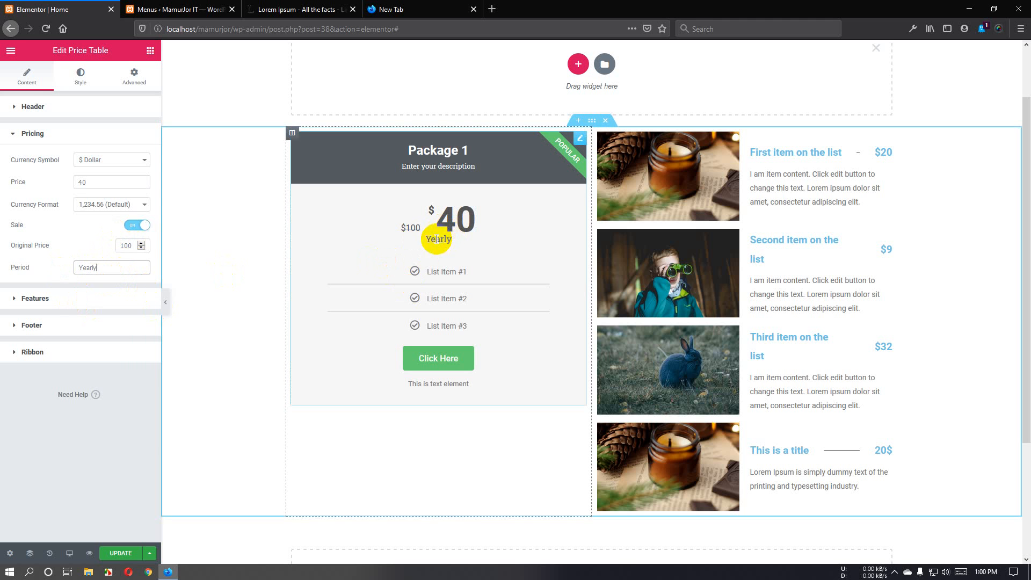
Duplicate the third item of the price table's feature list six times.
click(49, 299)
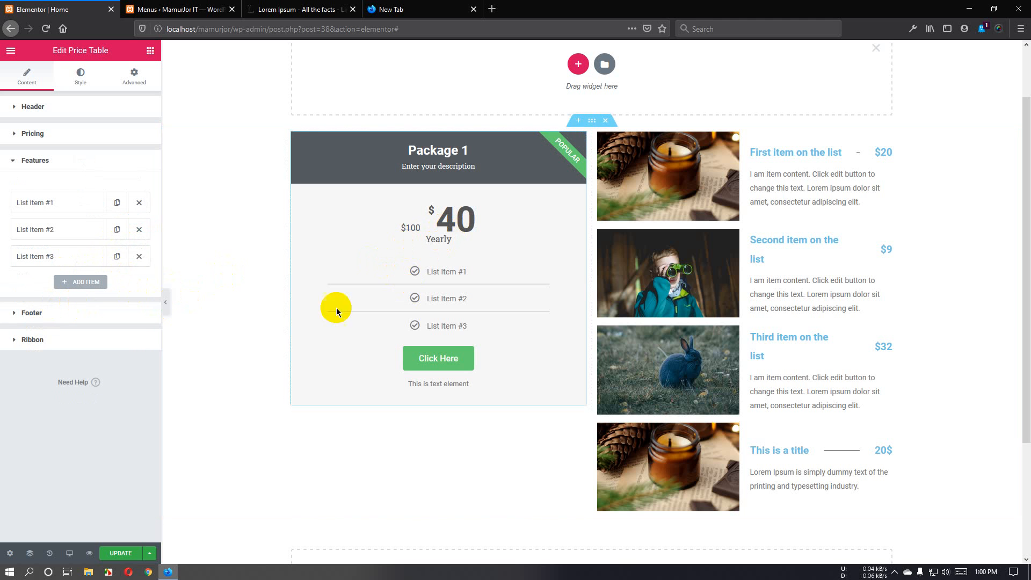
click(115, 257)
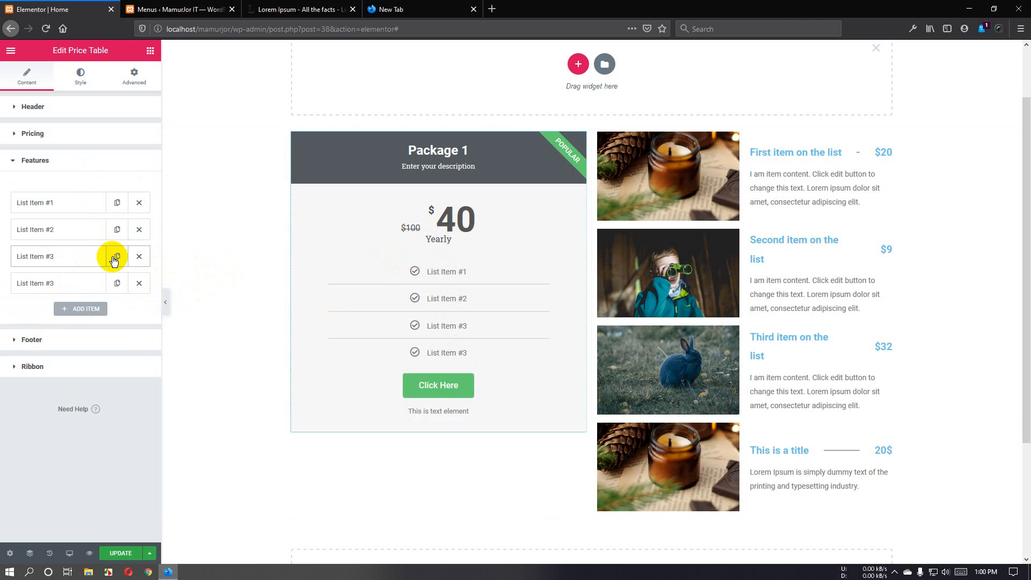
click(115, 258)
click(114, 257)
click(114, 258)
click(115, 257)
click(114, 257)
scroll(492, 381, down, 2)
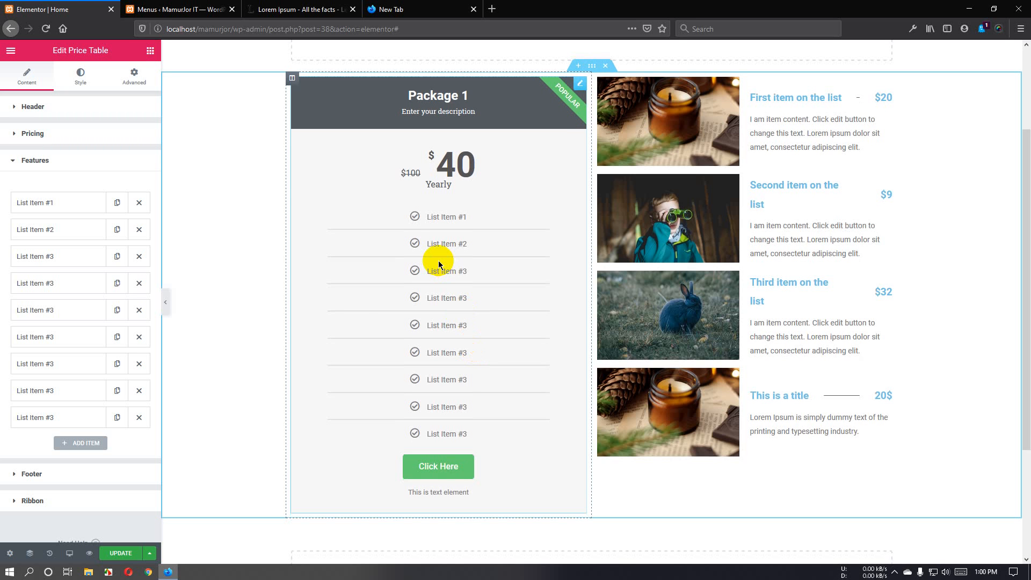
click(35, 257)
triple_click(113, 282)
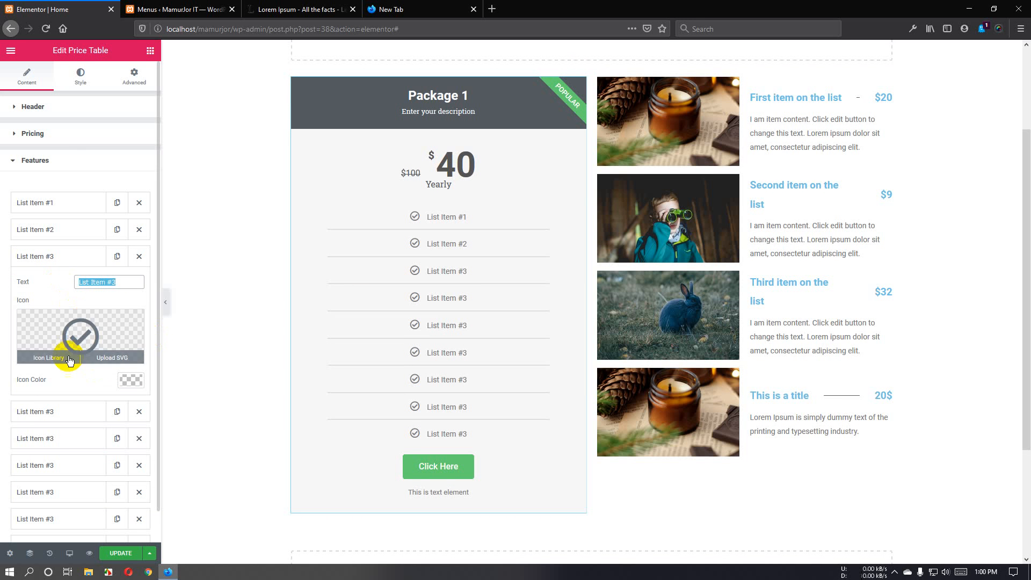
scroll(133, 421, down, 3)
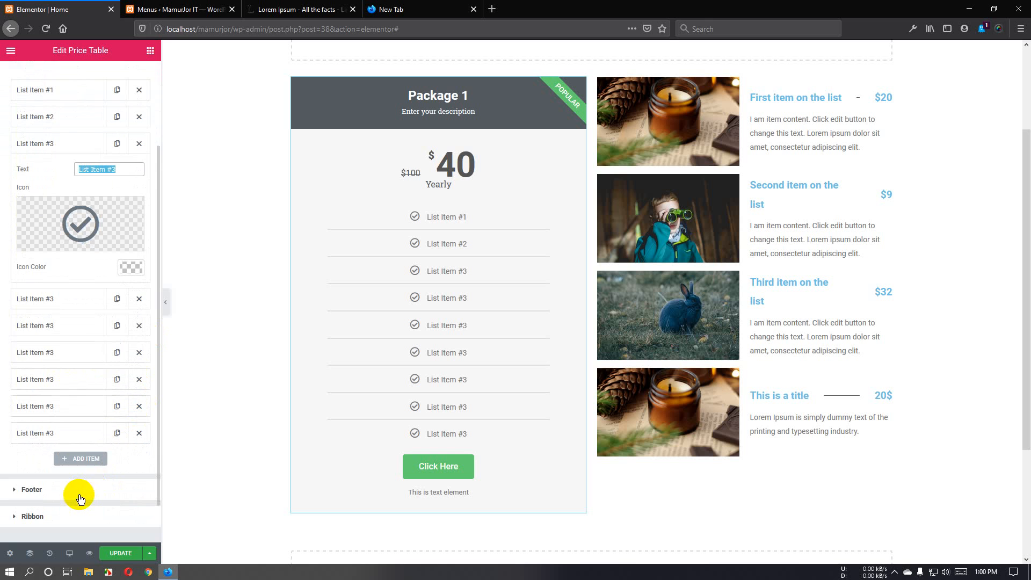
scroll(82, 253, up, 3)
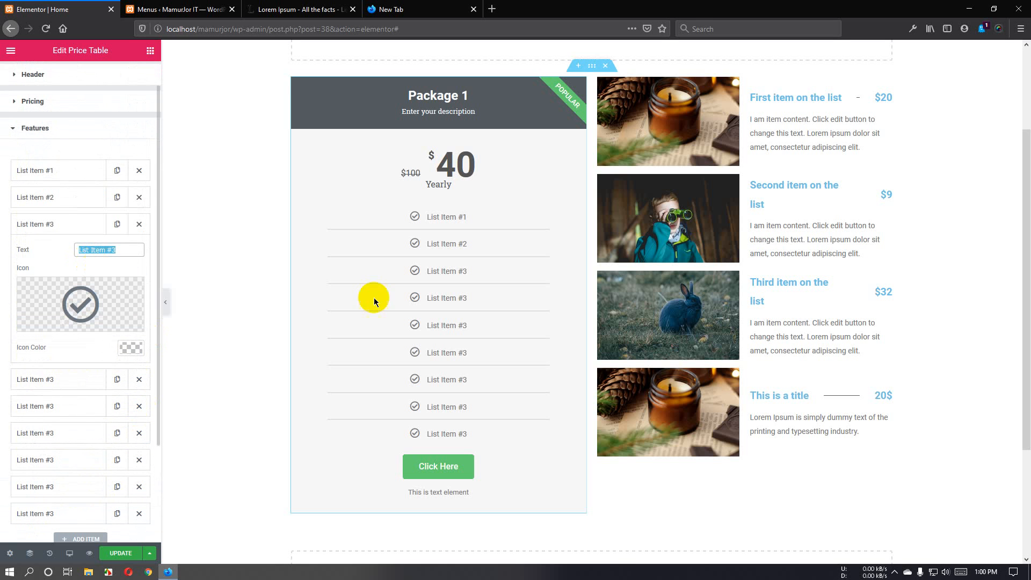
Rename the first feature in the list to "Featured 1" and replace its icon with the Eye icon.
click(78, 171)
drag(119, 197, 53, 208)
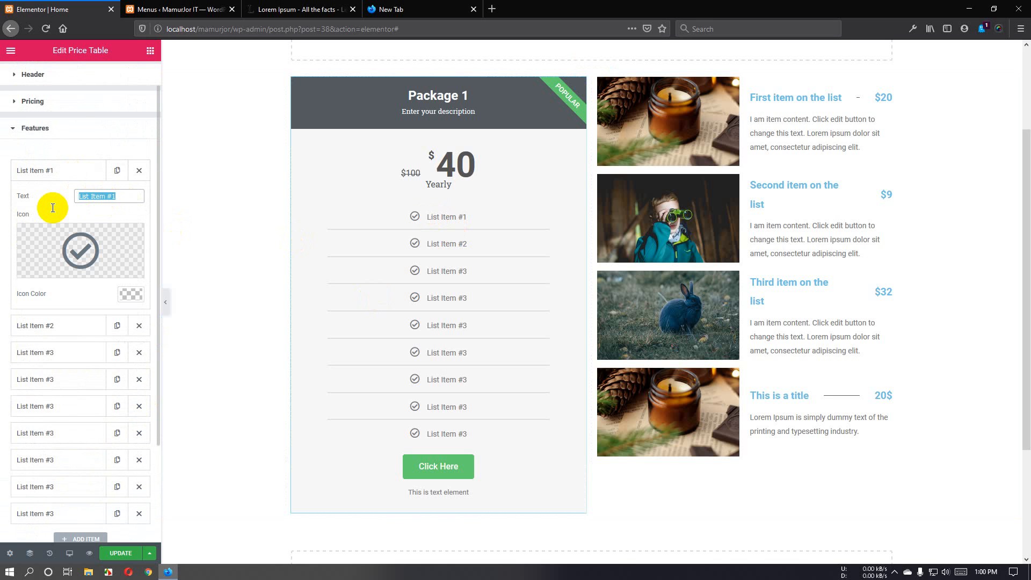
text(Featured)
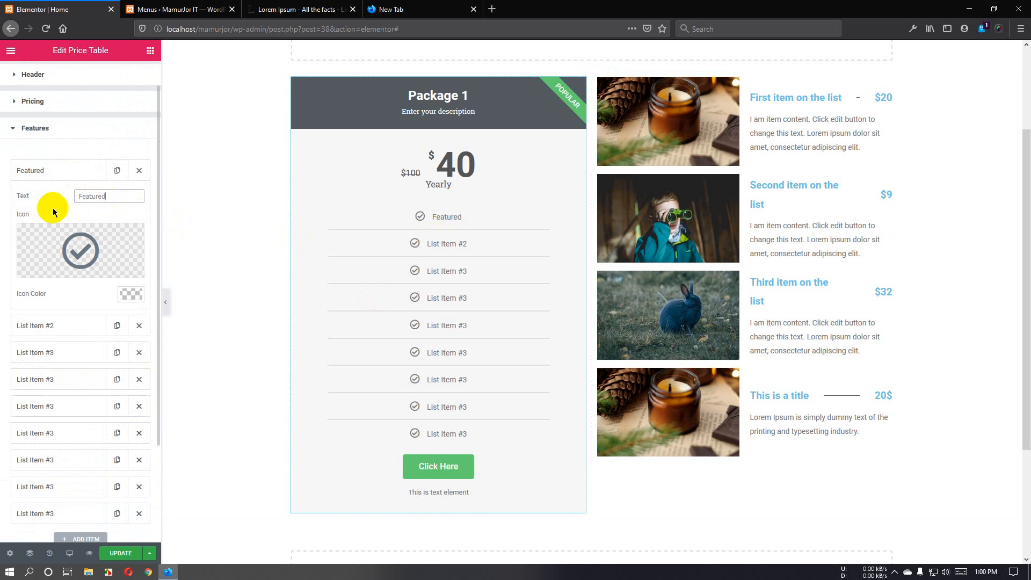
text( 1)
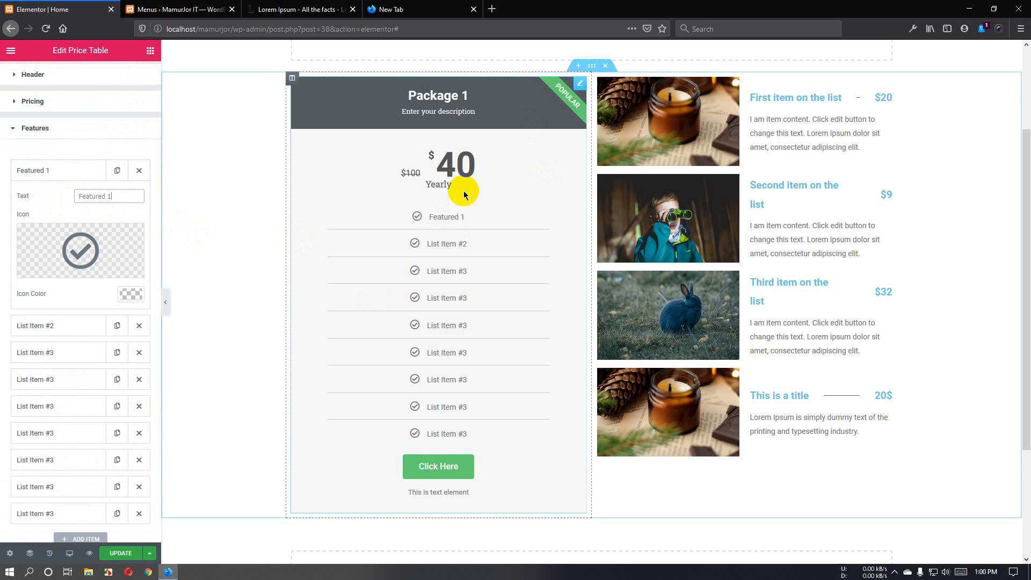
click(35, 258)
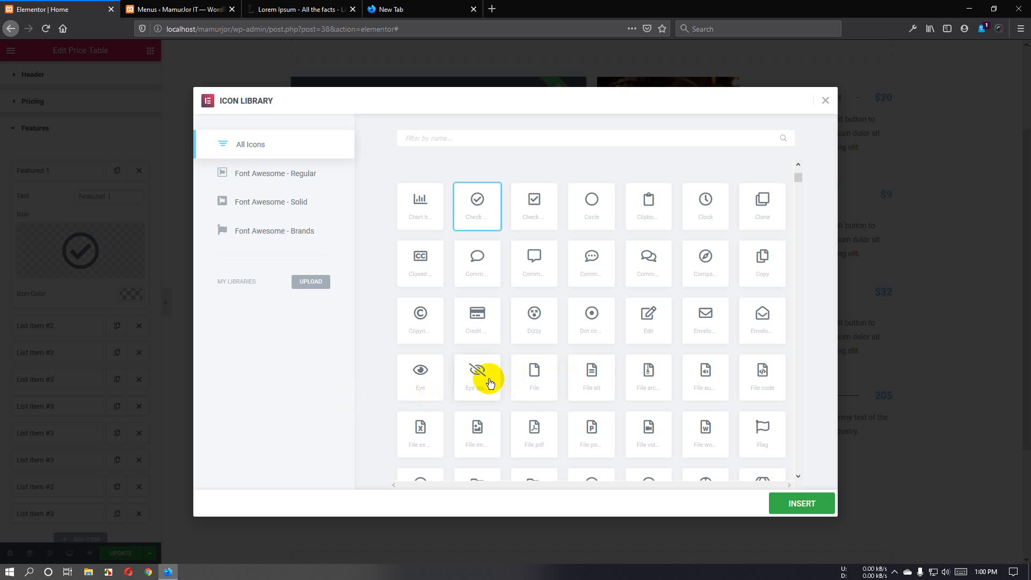
click(421, 376)
click(782, 507)
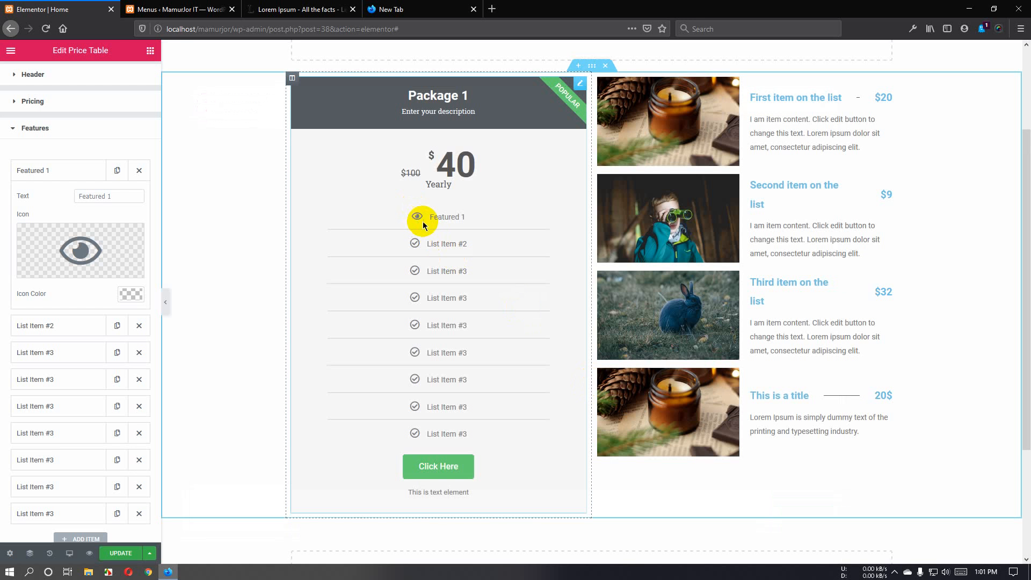
Change the price table's footer button text to "Buy Now".
scroll(386, 322, down, 5)
scroll(49, 440, down, 3)
scroll(49, 441, down, 2)
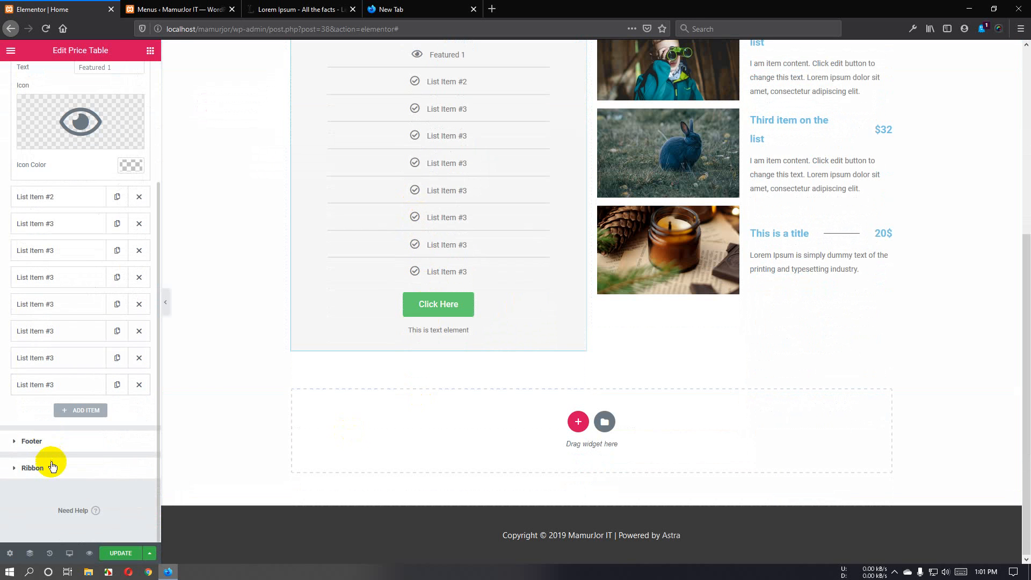
click(50, 441)
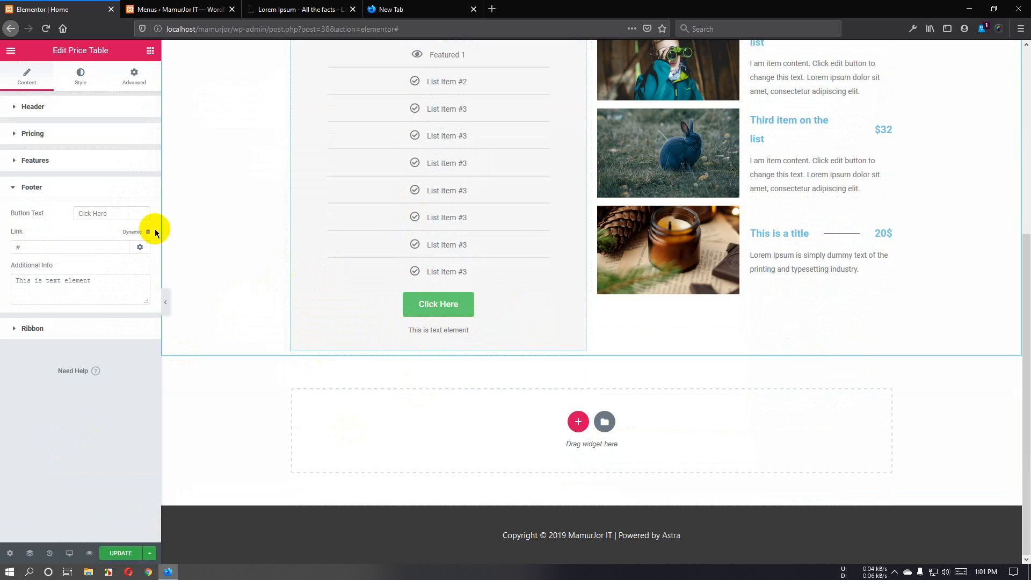
triple_click(116, 215)
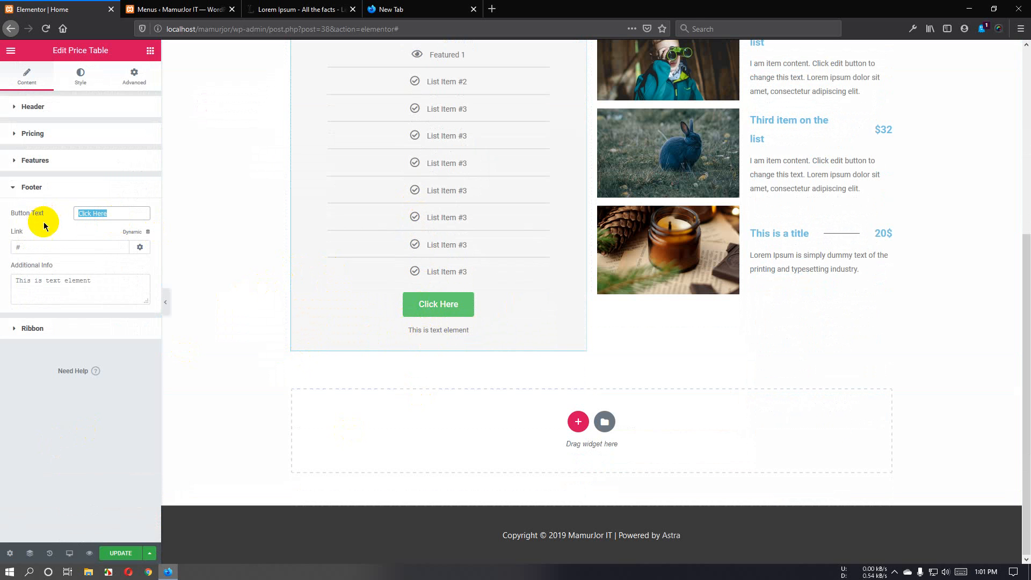
text(By)
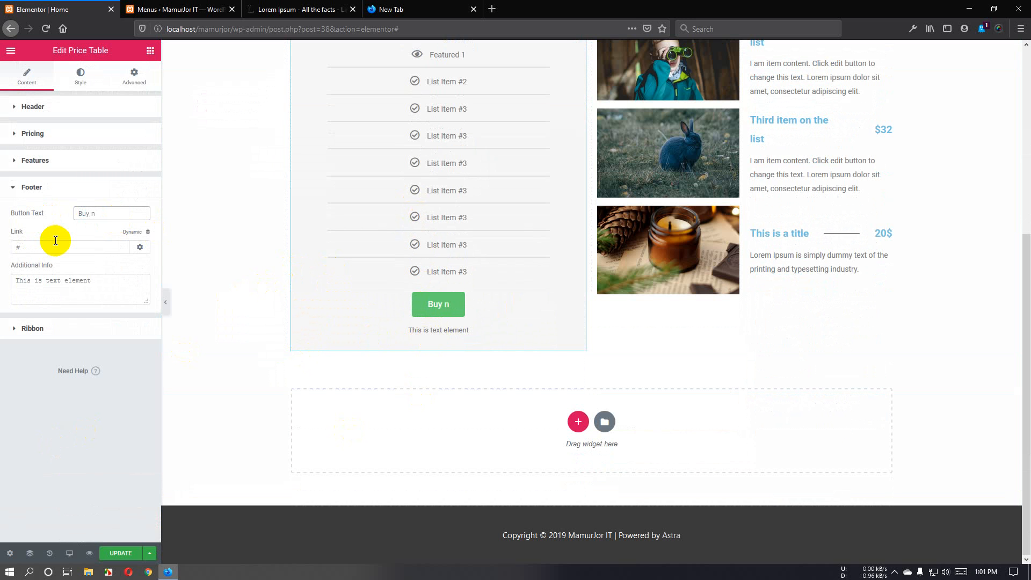
text(y n)
key(BackSpace)
text(Now)
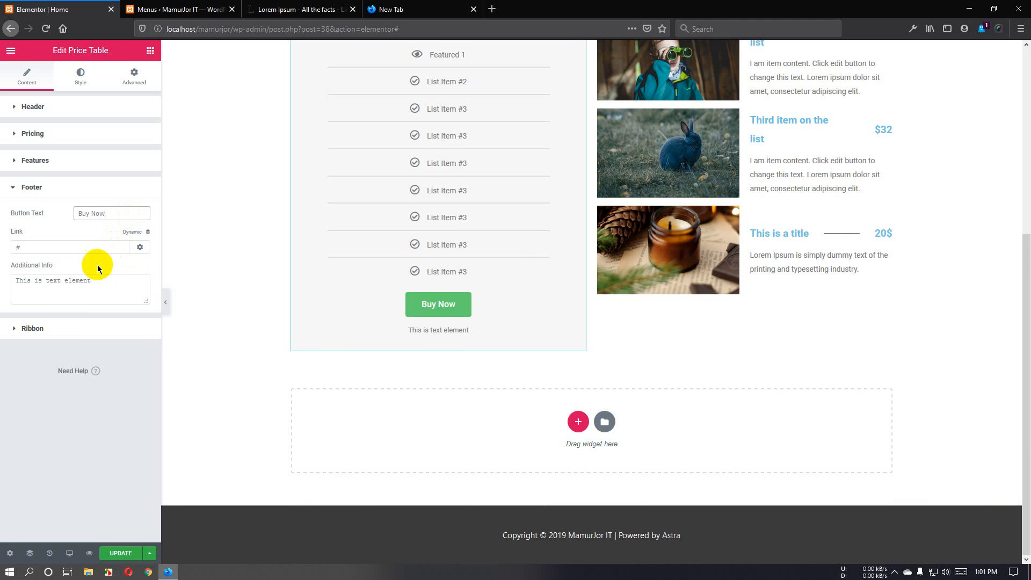
Examine the footer button's link and select the additional info text.
drag(42, 252, 5, 252)
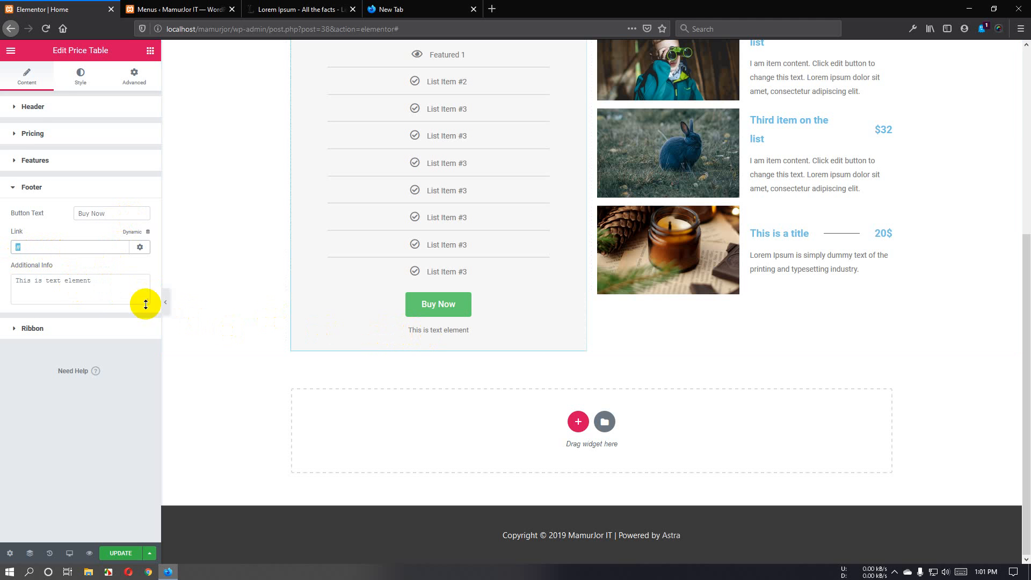
click(106, 282)
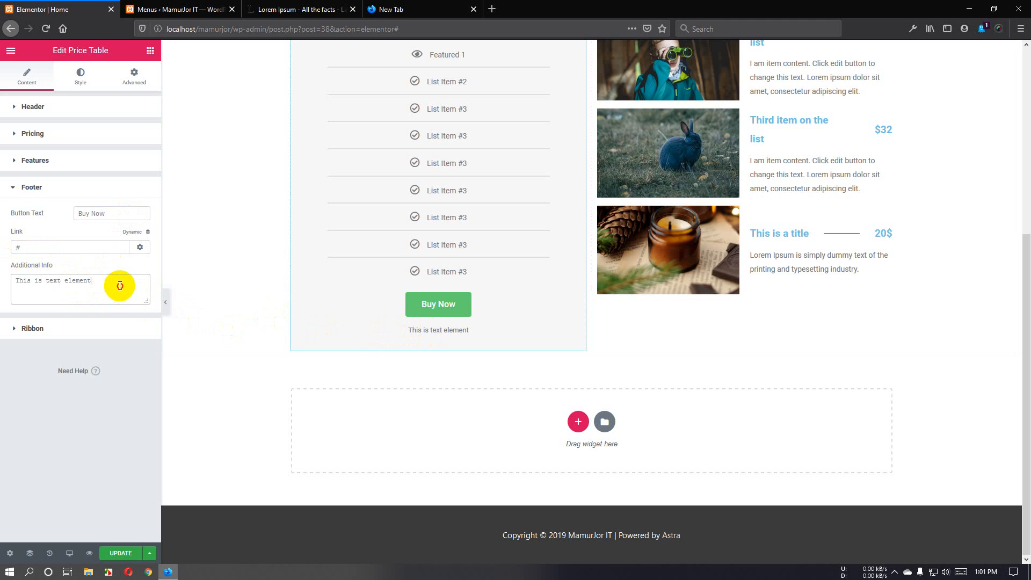
drag(120, 285, 1, 283)
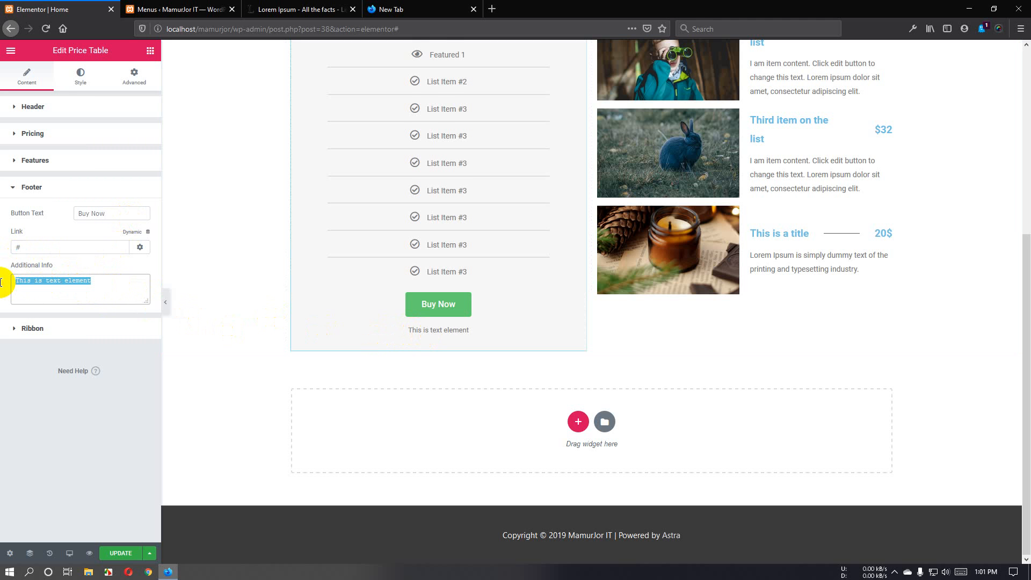
Clear the footer's additional info text and change the price table's ribbon title to "Standard".
key(BackSpace)
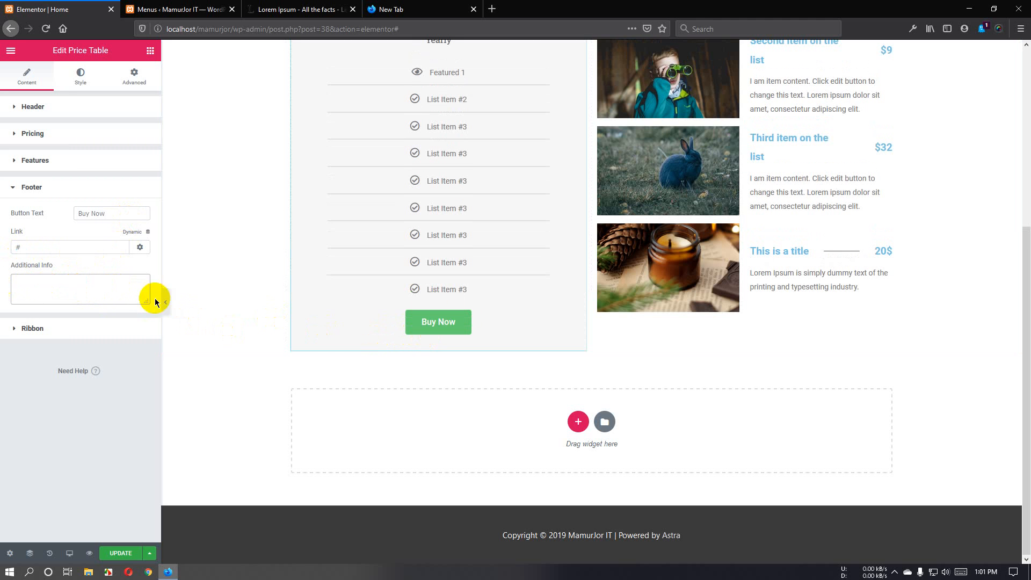
click(70, 336)
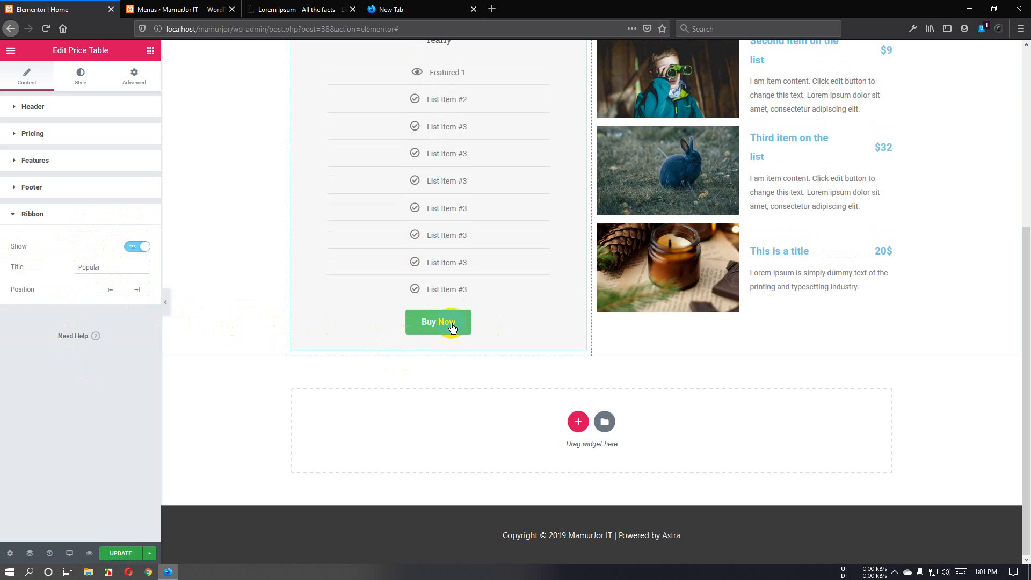
scroll(453, 328, up, 5)
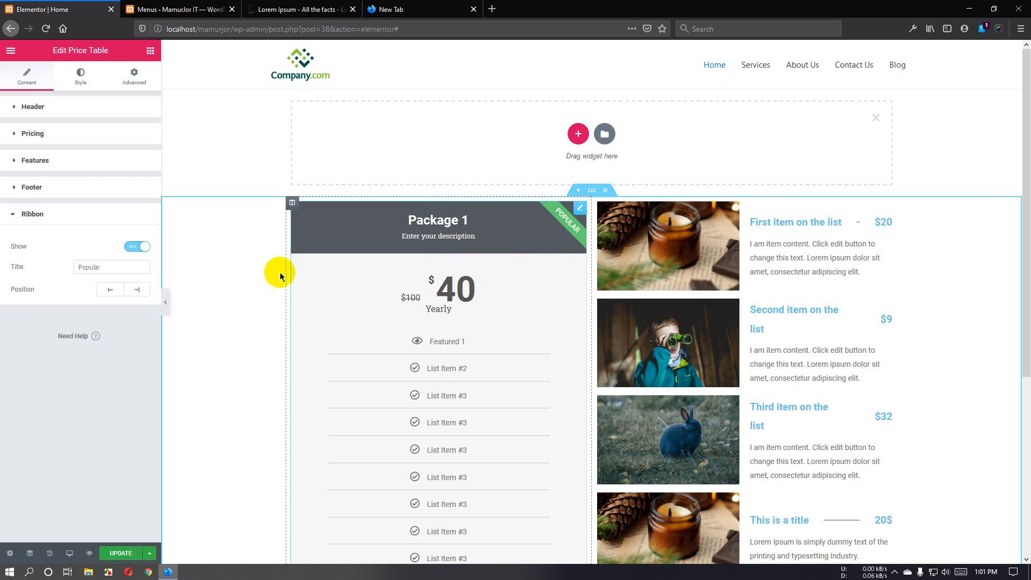
click(105, 270)
drag(101, 273, 28, 286)
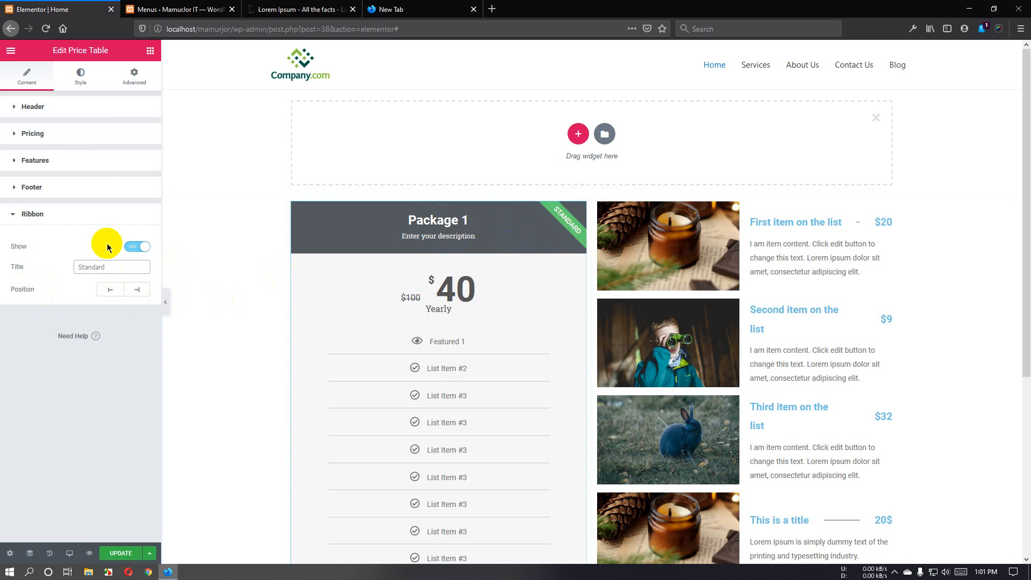
Toggle the ribbon off and back on, and move it to the left corner of the price table.
click(138, 247)
click(138, 248)
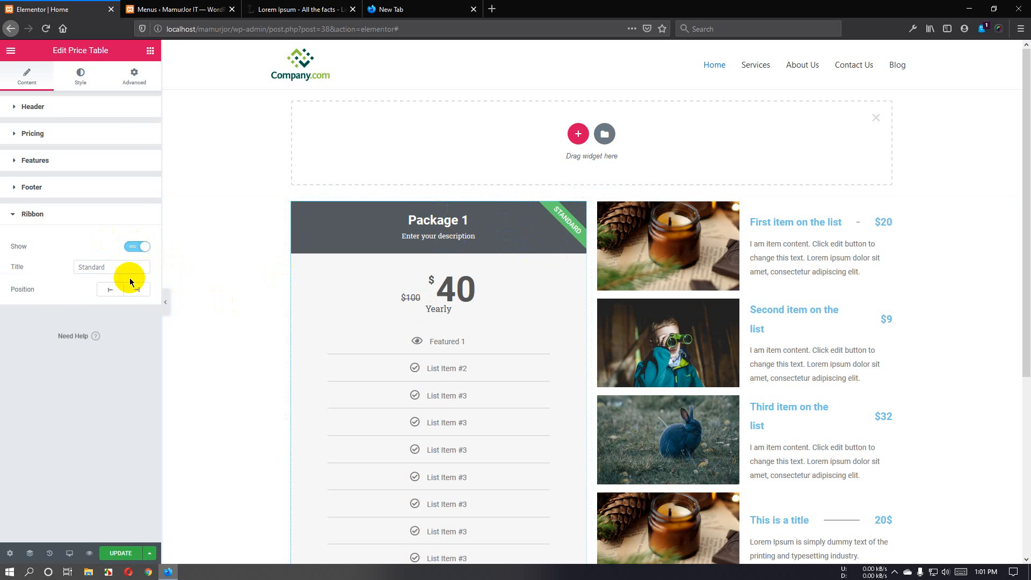
click(110, 289)
click(137, 291)
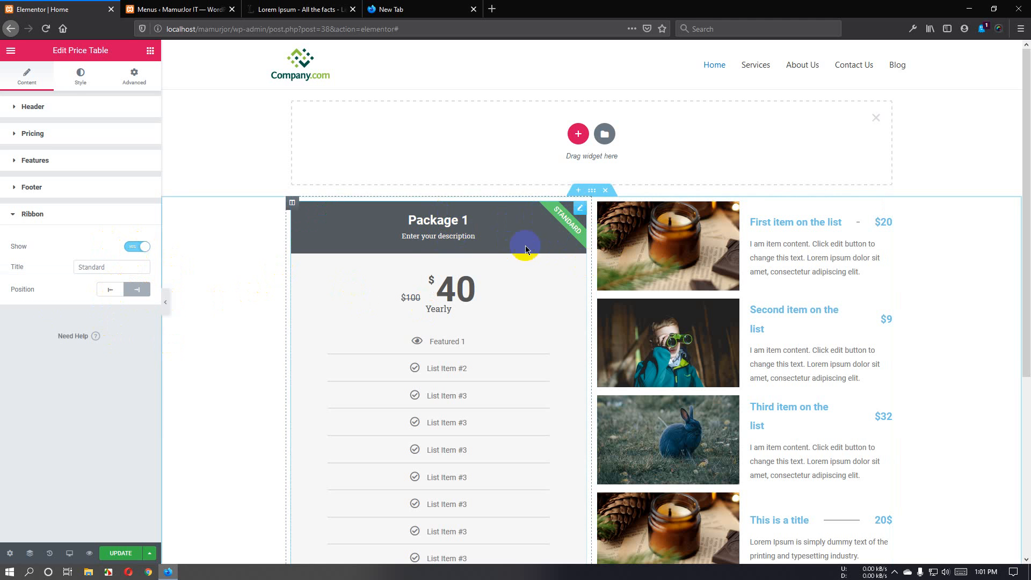
click(111, 290)
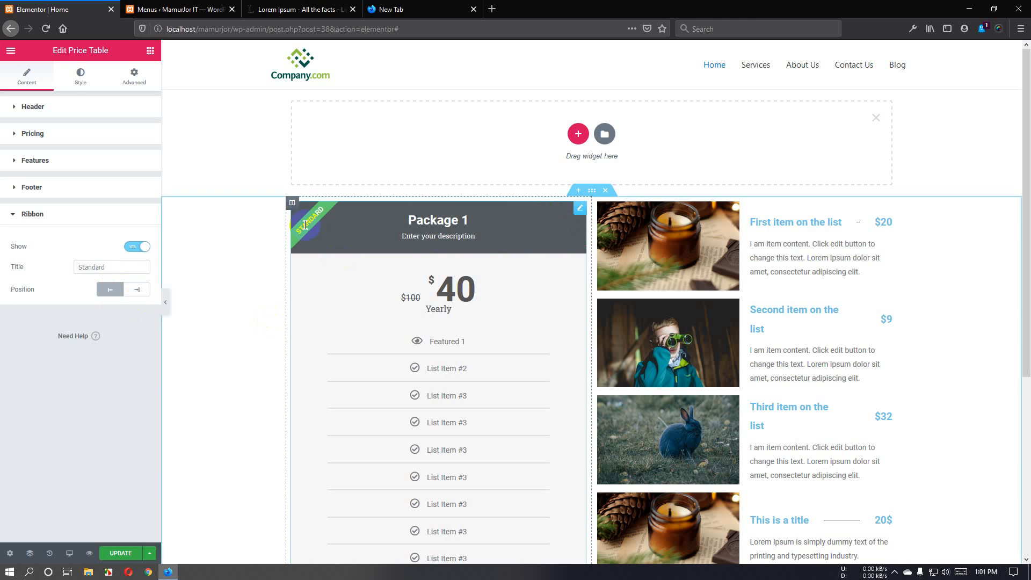
Set the price table header's background color to black (#000000).
click(80, 76)
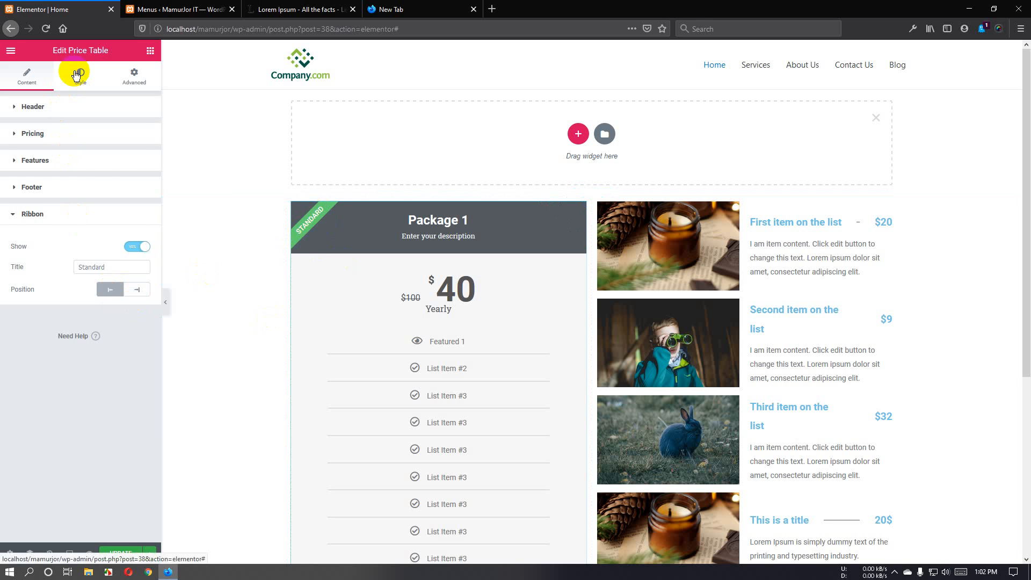
click(137, 133)
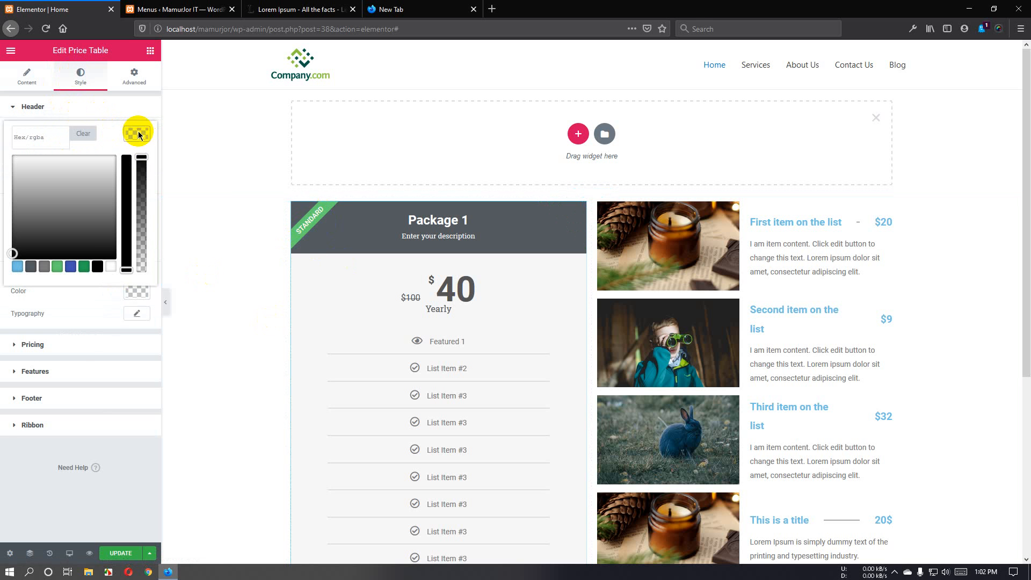
click(99, 268)
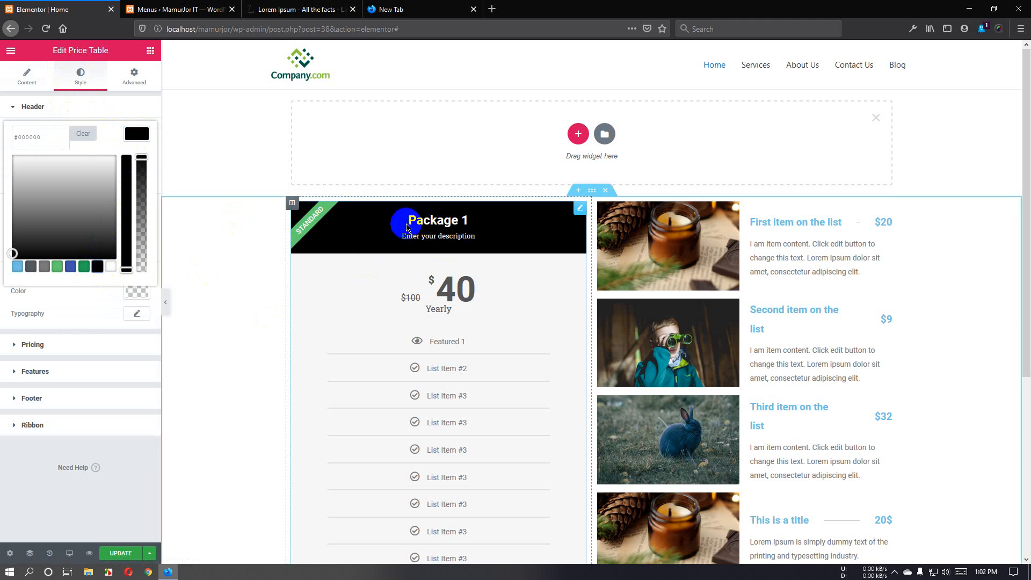
click(136, 135)
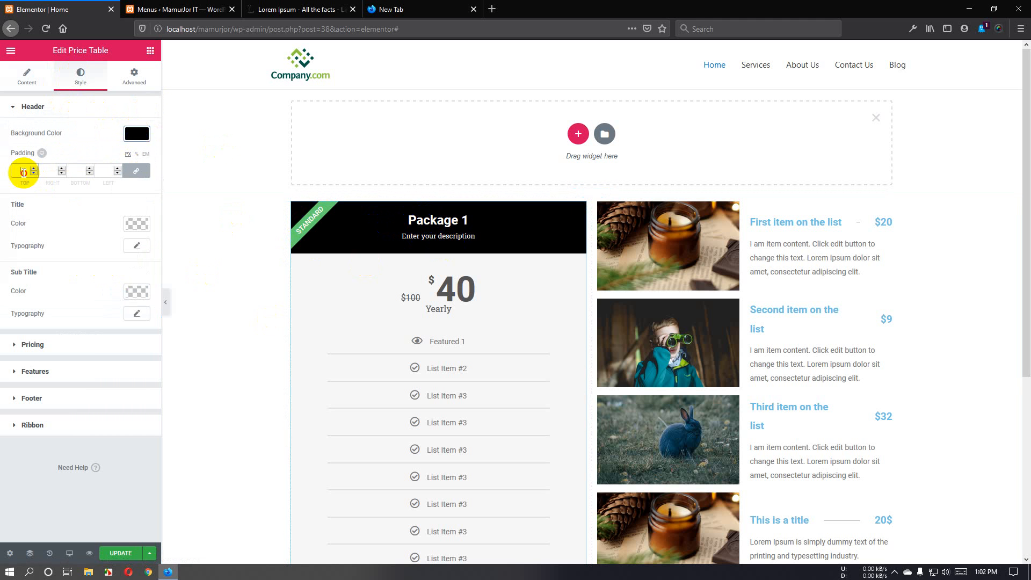
click(137, 224)
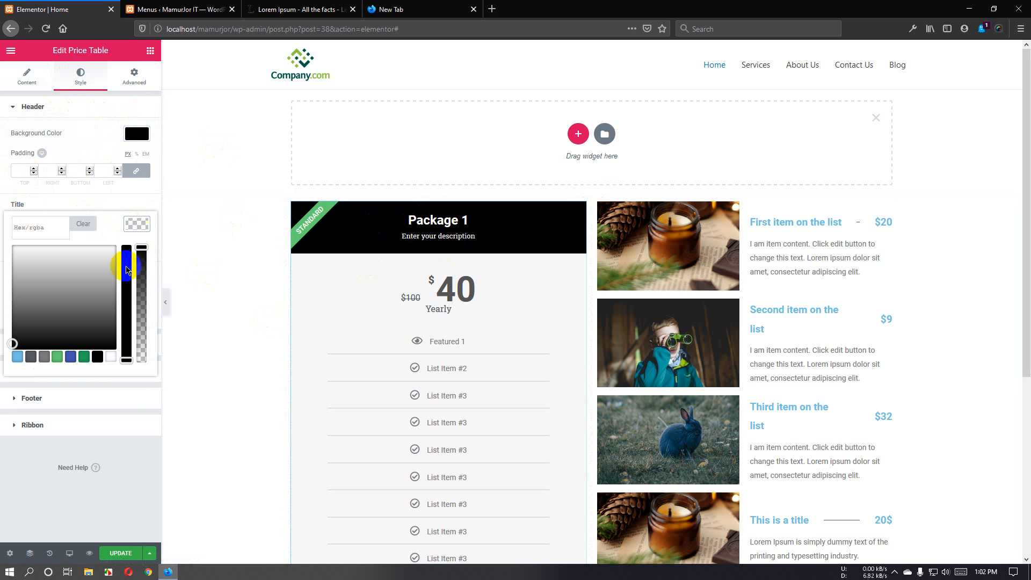
click(136, 224)
scroll(377, 267, down, 1)
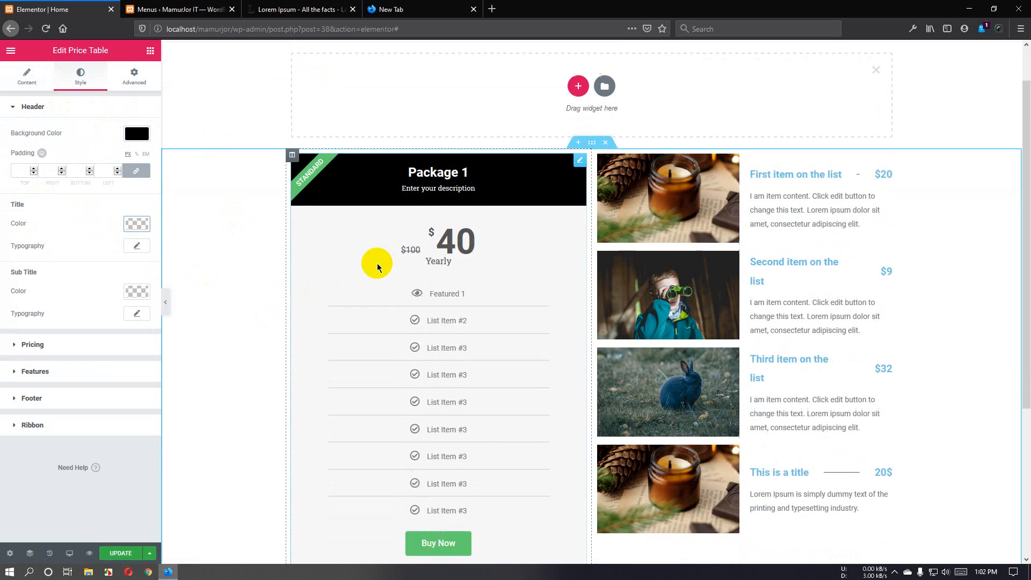
scroll(377, 267, down, 1)
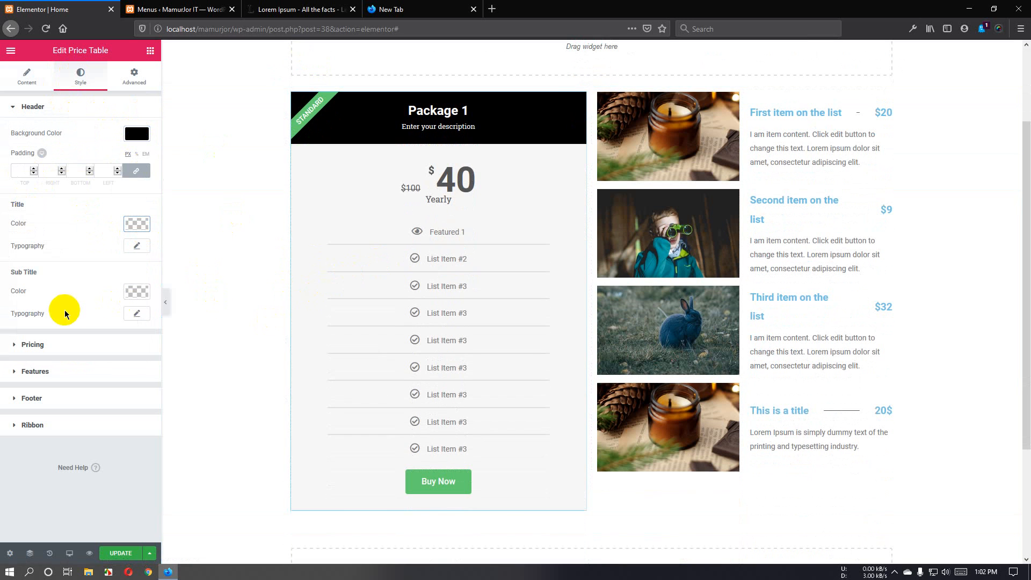
click(135, 224)
click(135, 224)
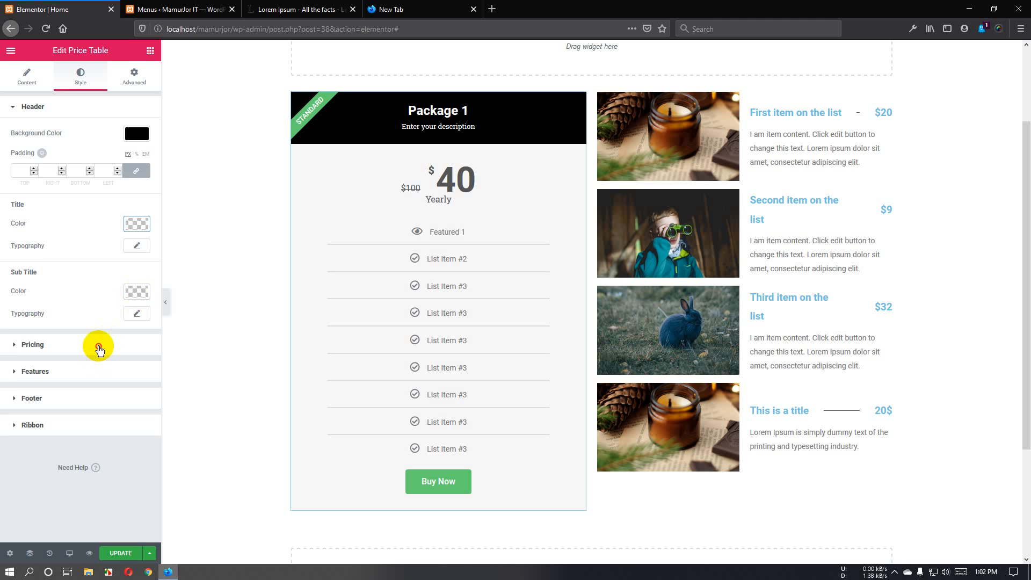
Set the pricing section's background color to the green #23a455.
click(96, 344)
scroll(111, 322, down, 1)
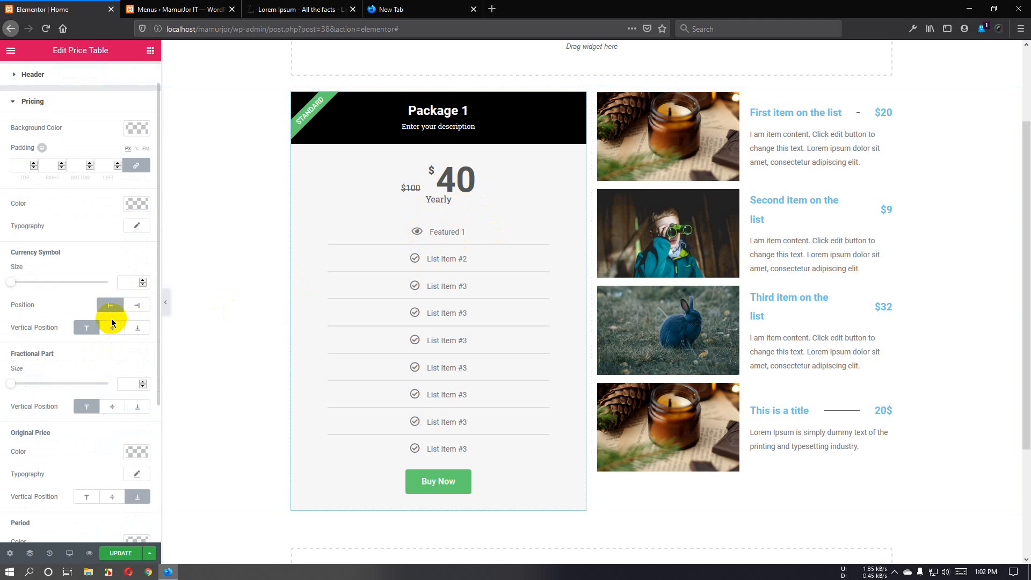
scroll(91, 283, up, 1)
click(136, 160)
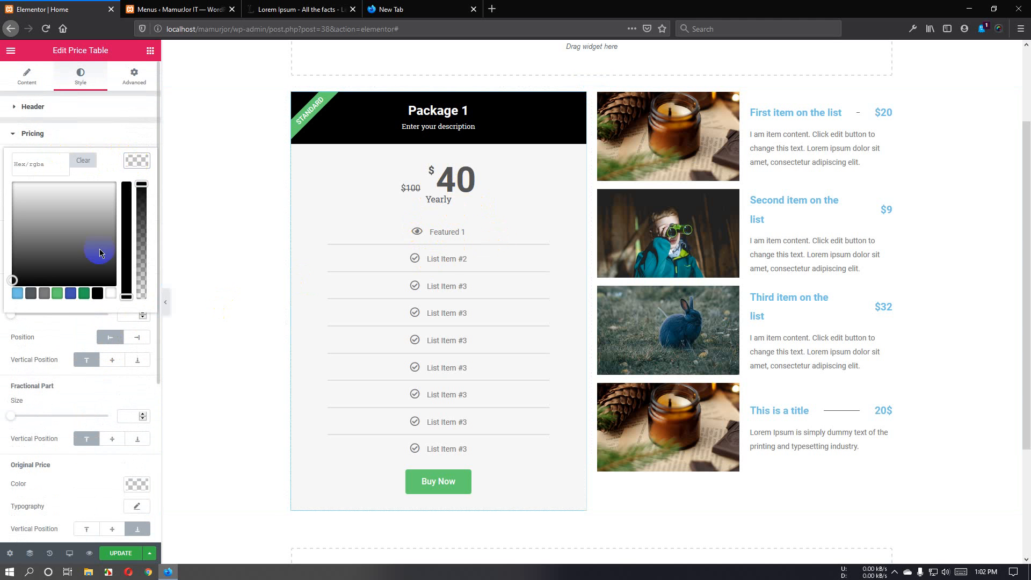
click(84, 293)
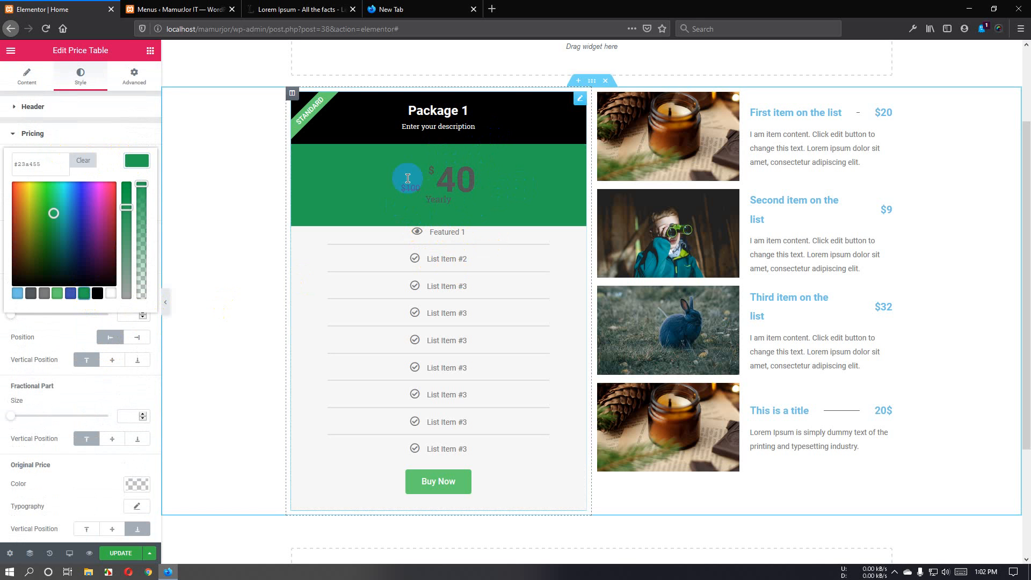
click(134, 162)
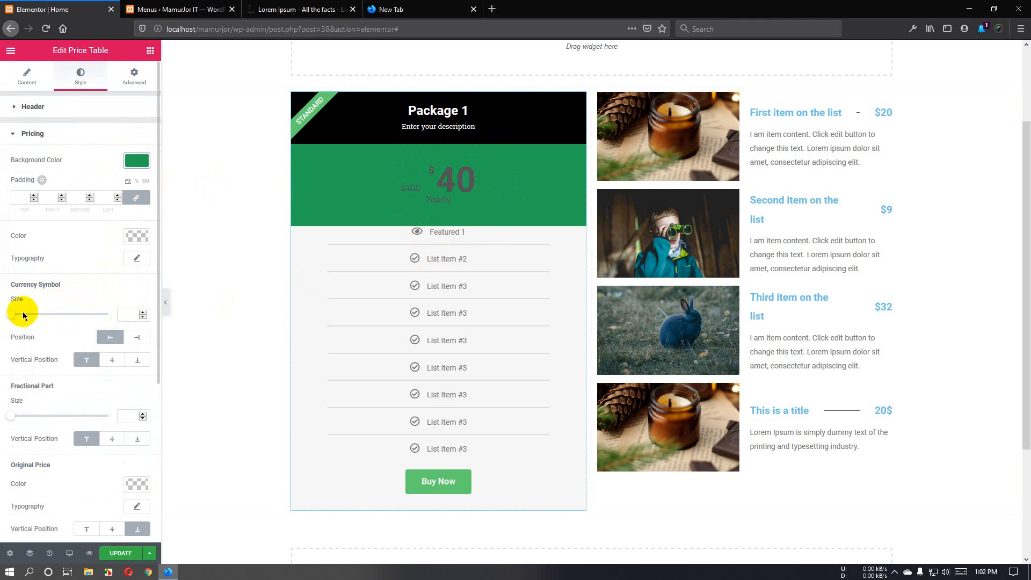
Set the currency symbol's size to 100, try it after the price, and place it back before the price.
drag(11, 314, 129, 333)
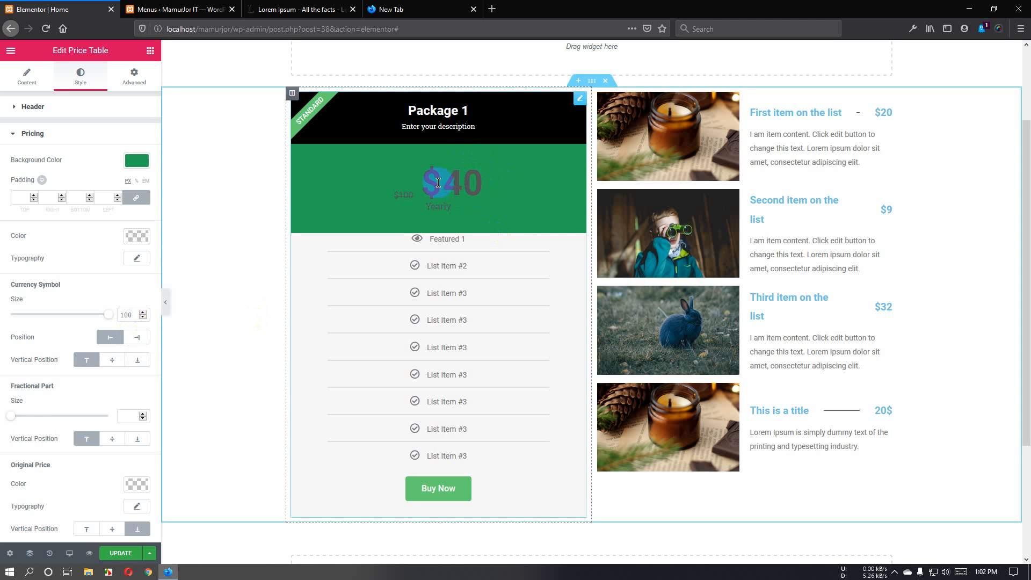
scroll(74, 331, down, 2)
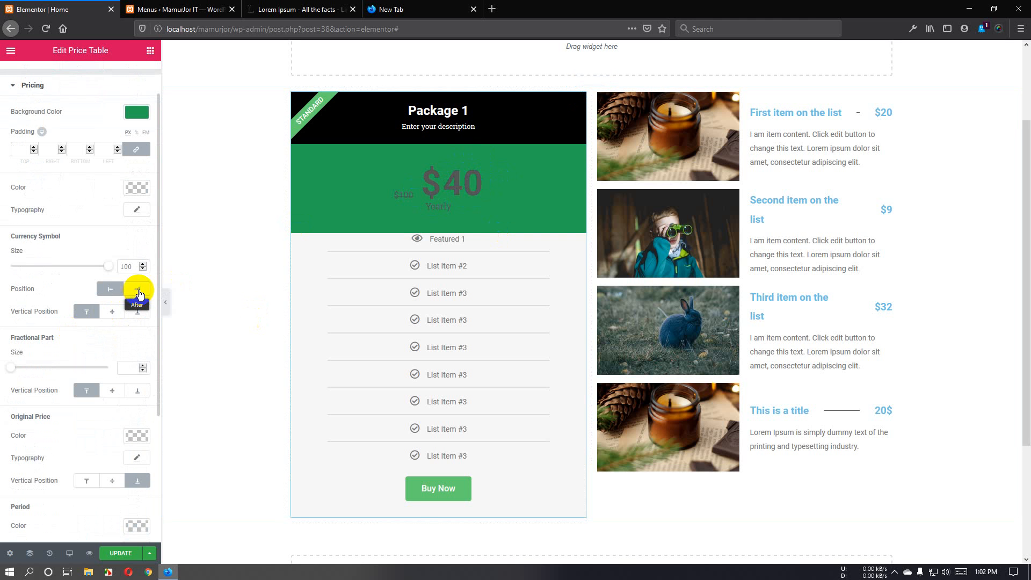
click(139, 293)
click(138, 293)
click(137, 293)
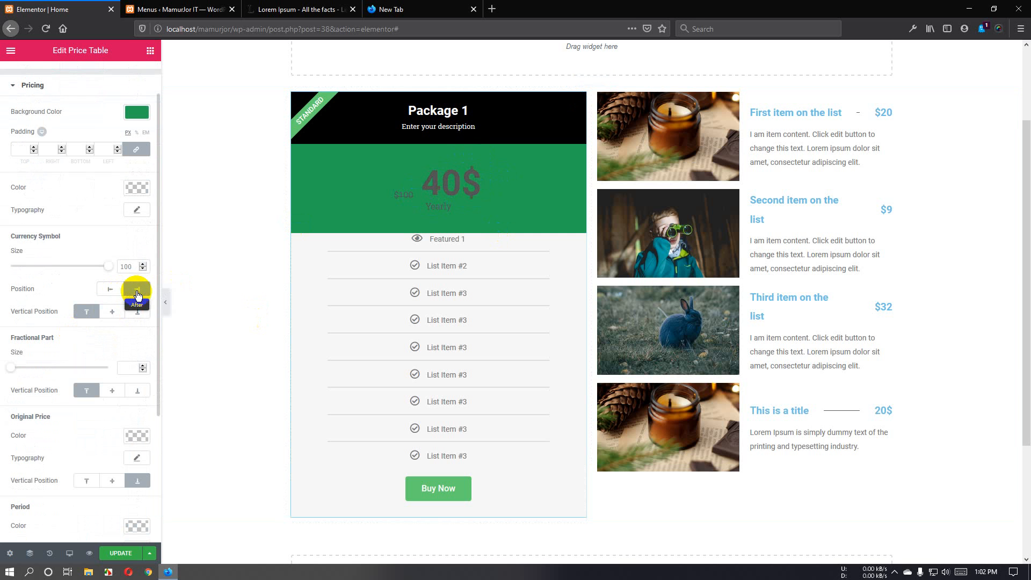
click(111, 292)
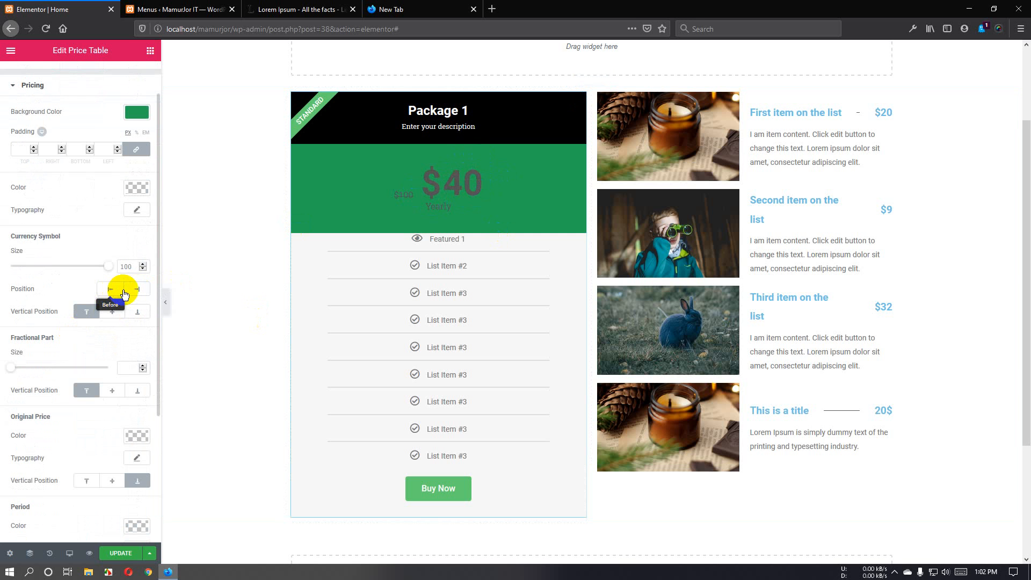
Try the Bottom and Top vertical positions for the currency symbol and set it to Middle.
click(113, 316)
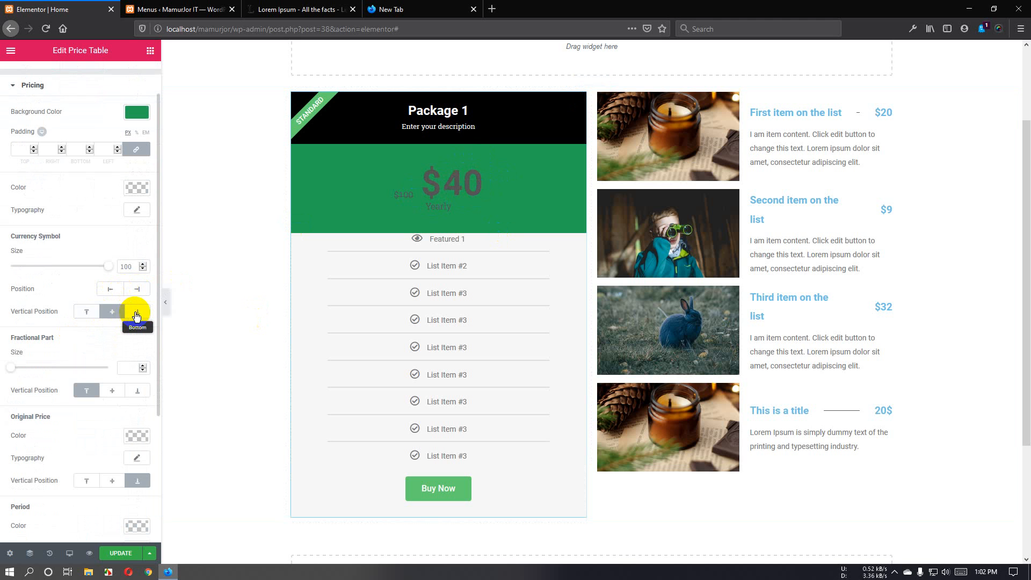
click(135, 313)
click(89, 313)
click(113, 313)
Set the fractional part's size to 81 and its vertical position to Bottom.
scroll(102, 344, down, 1)
scroll(45, 320, down, 2)
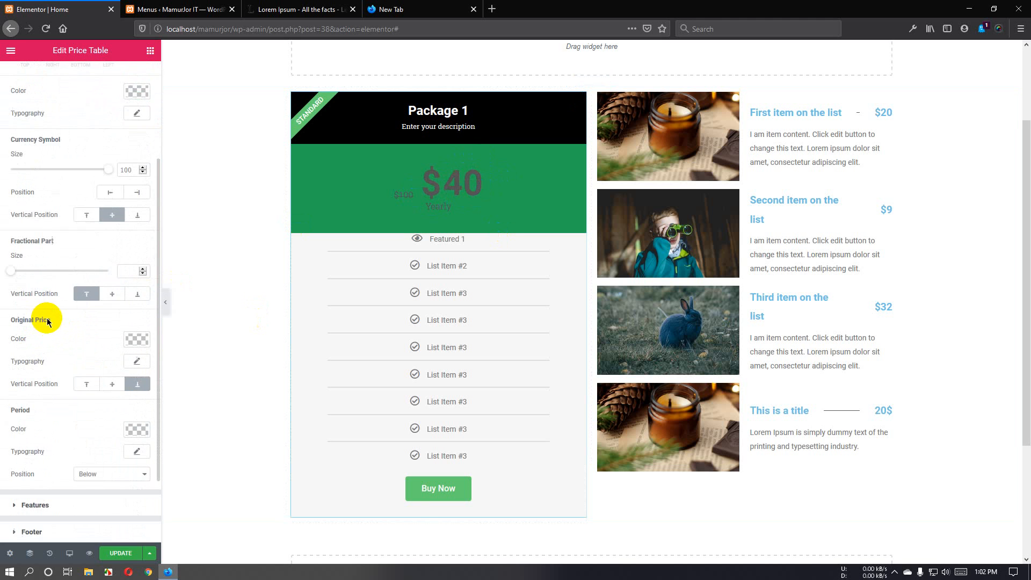
scroll(52, 321, down, 1)
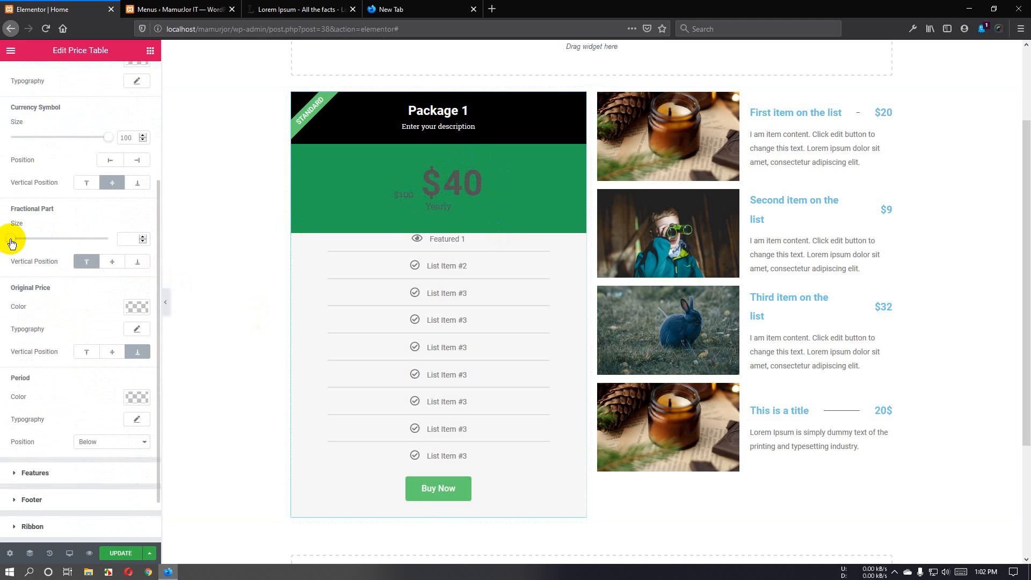
mouse_move(11, 240)
mouse_down()
mouse_move(42, 247)
mouse_move(1, 246)
mouse_move(11, 250)
mouse_up()
click(138, 262)
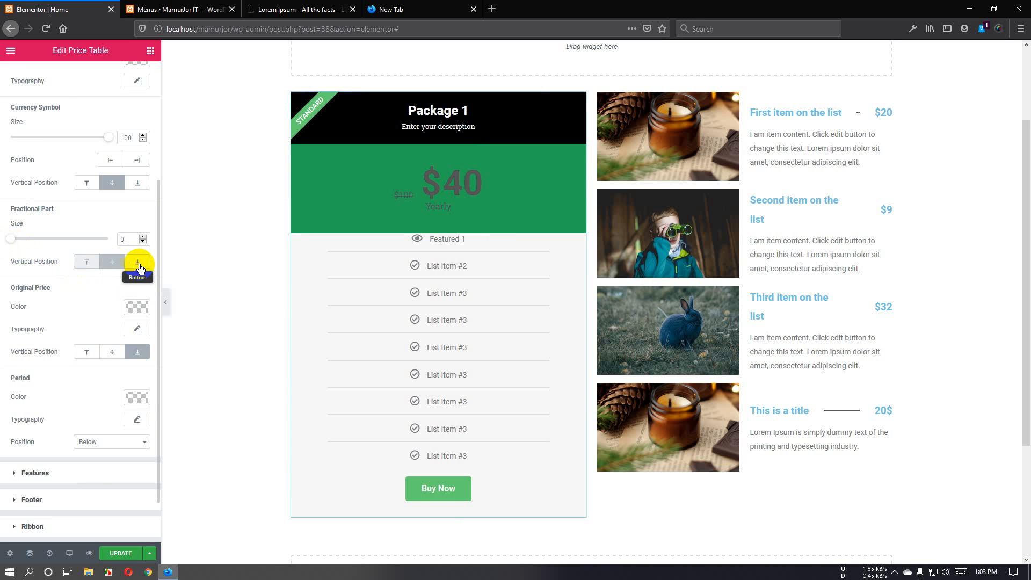
click(84, 262)
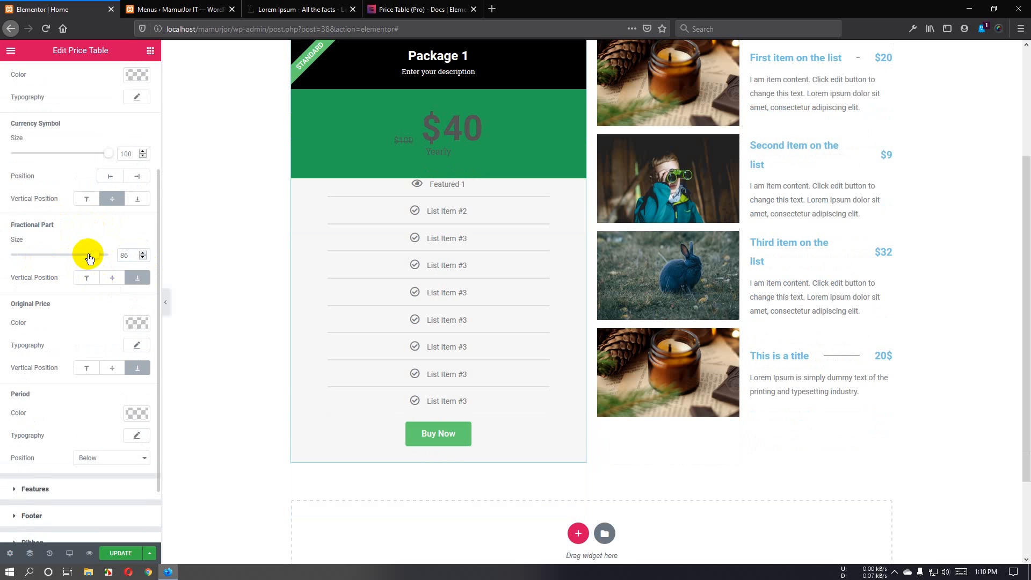
scroll(244, 272, up, 2)
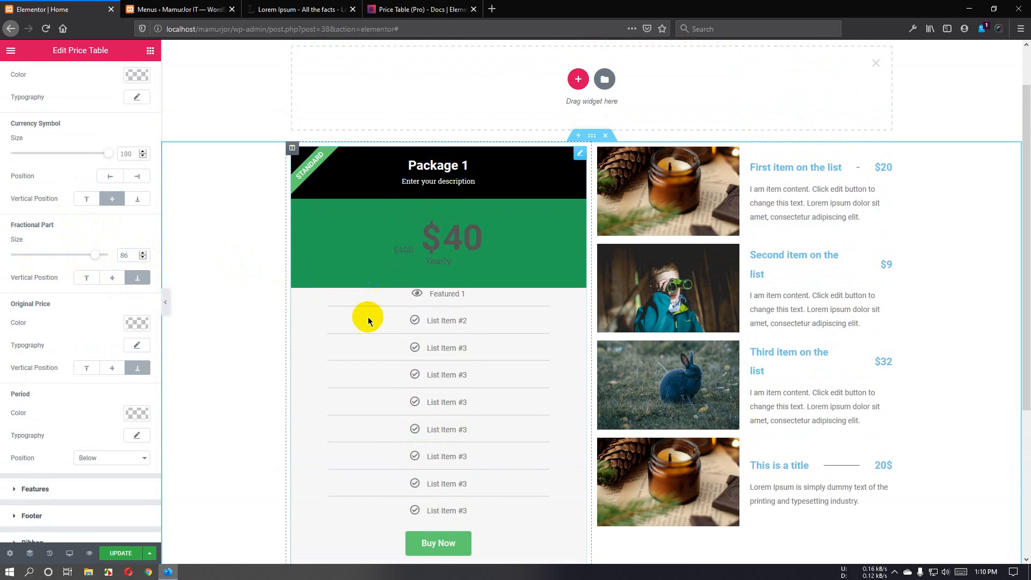
scroll(303, 282, down, 1)
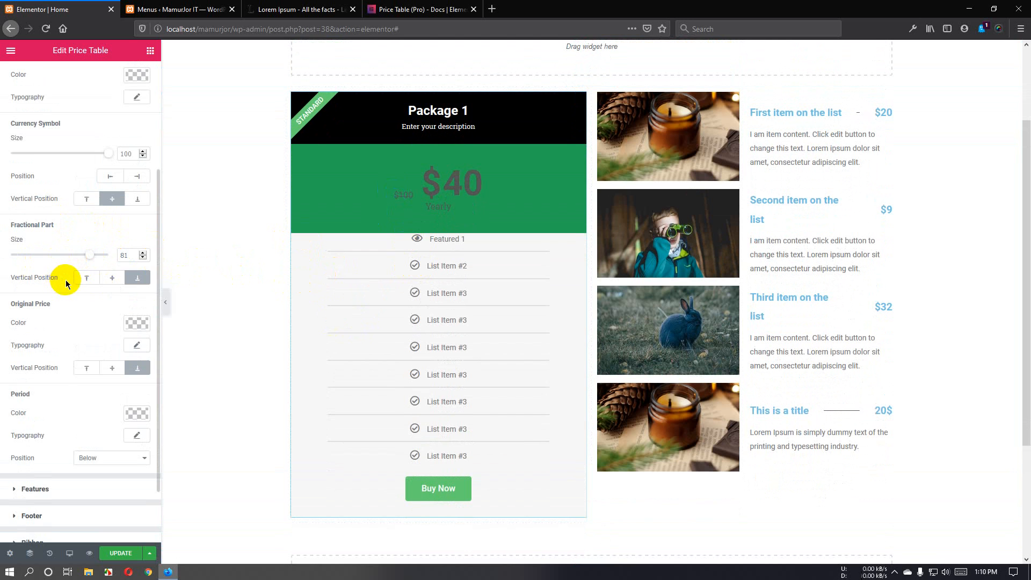
Set the original price's color to white (#ffffff).
scroll(66, 279, down, 3)
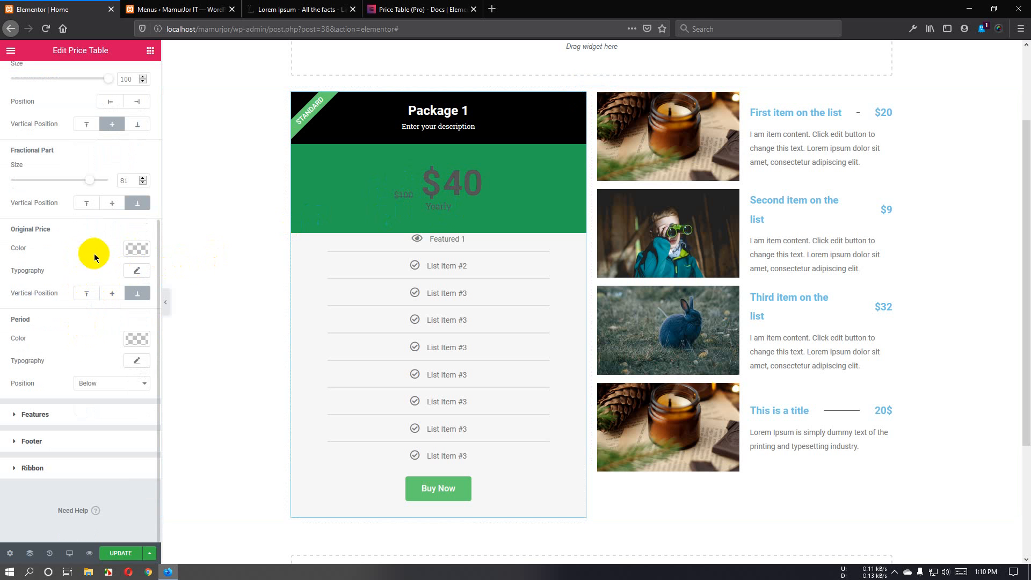
click(137, 248)
click(111, 382)
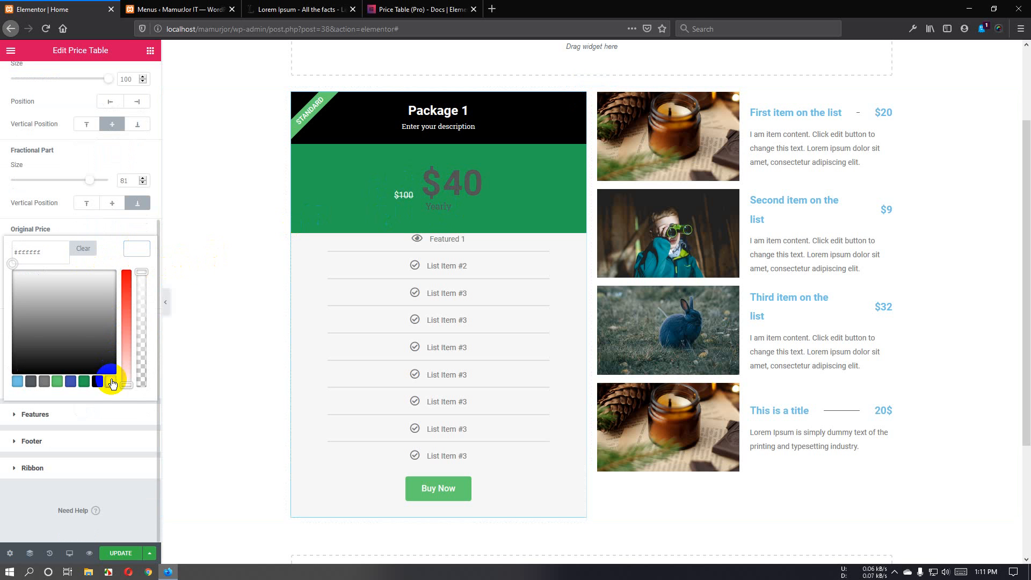
click(136, 236)
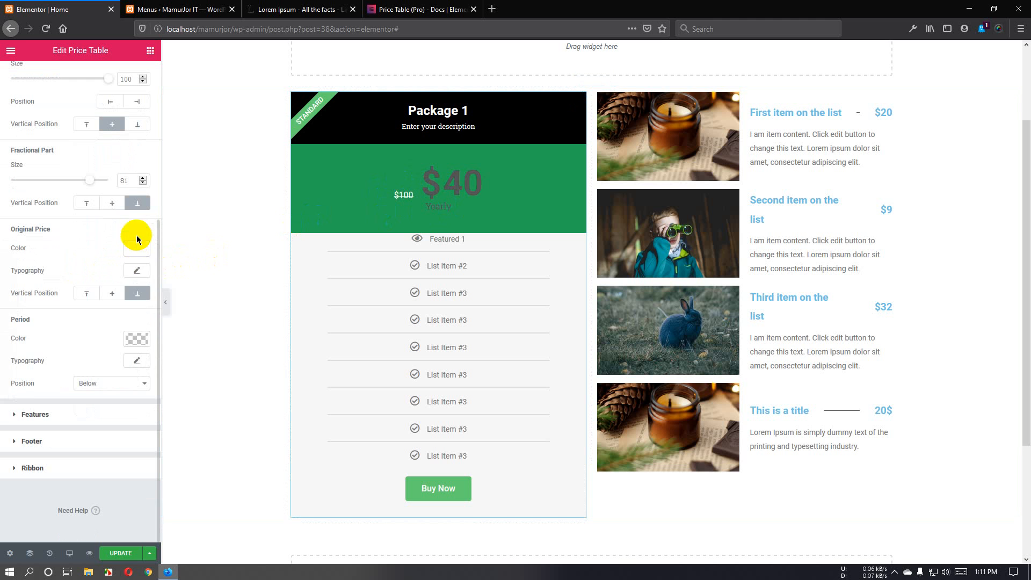
Enable custom typography for the original price, and try its Top and Middle vertical positions before setting it to Bottom.
click(137, 272)
click(137, 271)
click(86, 294)
click(112, 294)
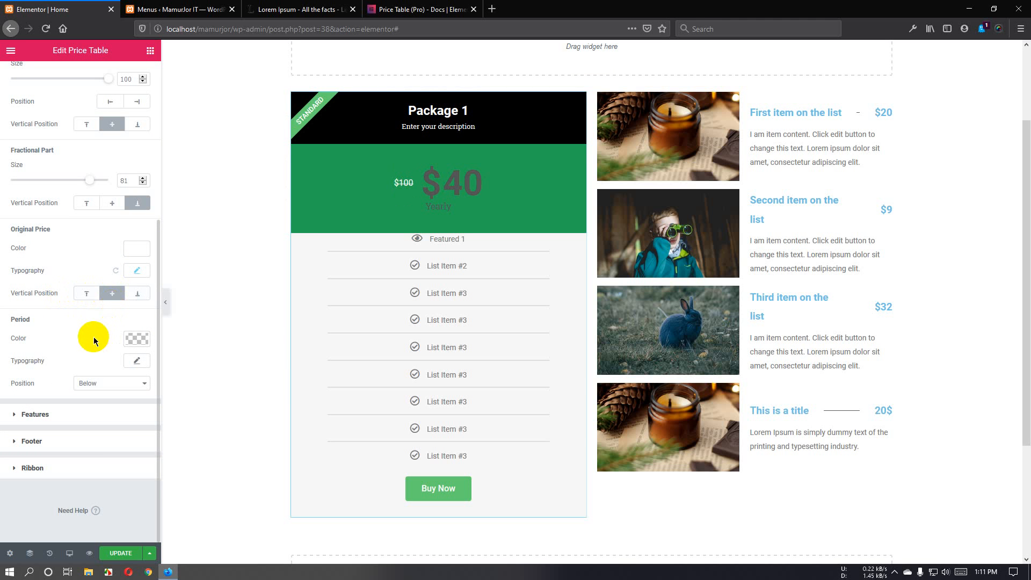
click(136, 295)
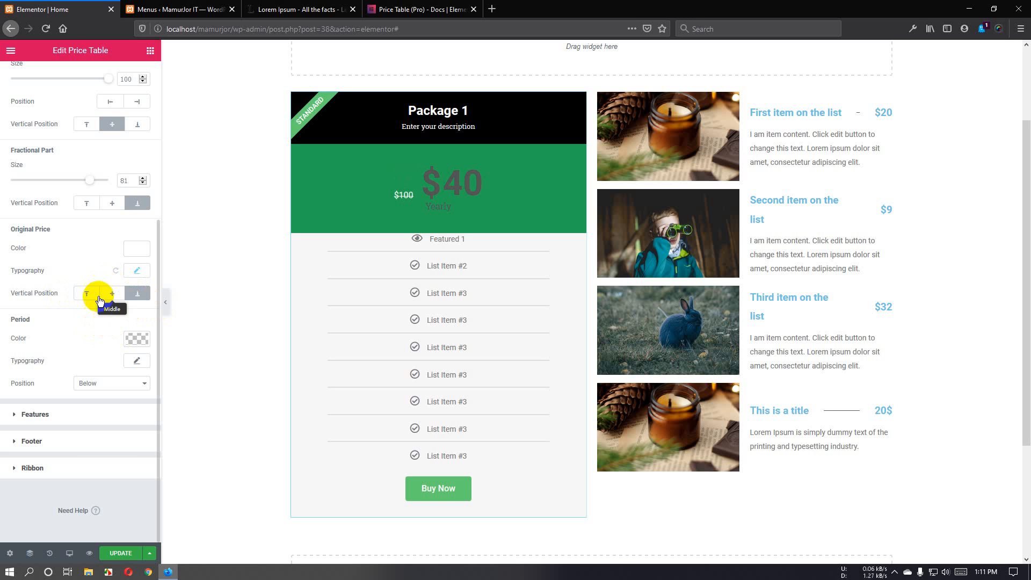
Set the period's color to white (#ffffff) and enable custom typography for it.
click(134, 341)
click(111, 471)
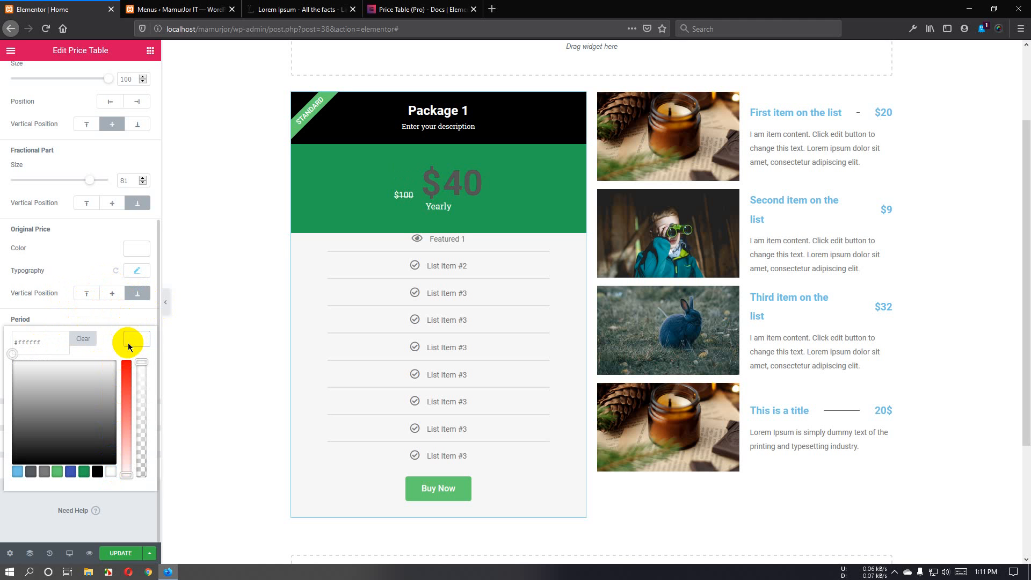
click(127, 343)
click(136, 360)
click(136, 361)
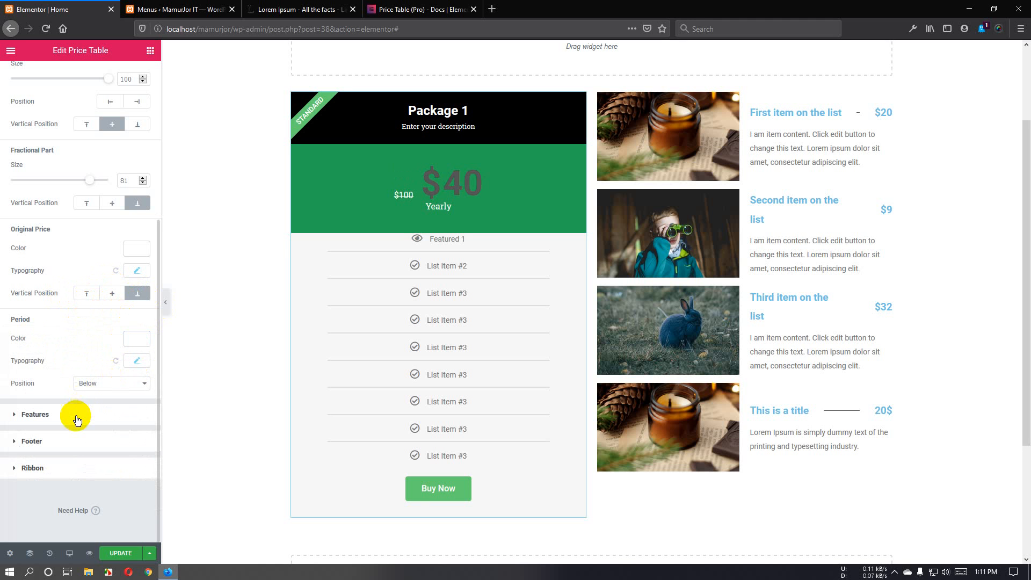
Try a black (#000000) background for the Price Table's features section and clear it.
click(77, 421)
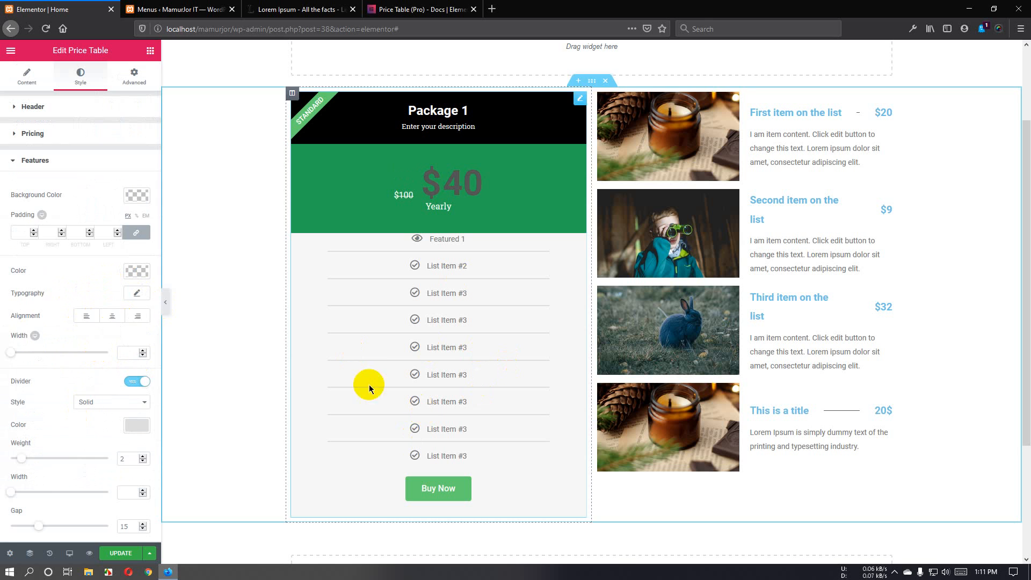
click(133, 146)
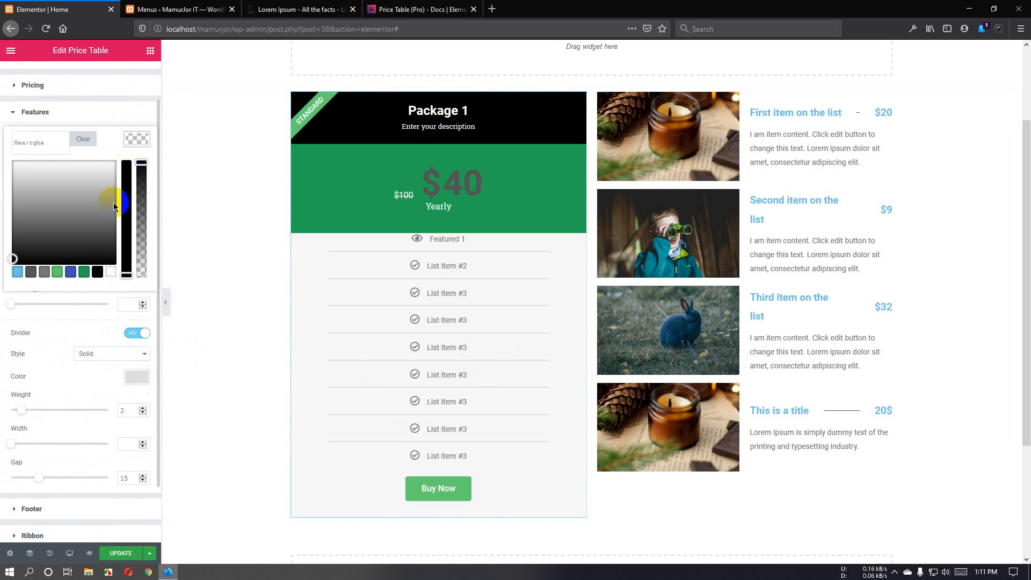
click(98, 276)
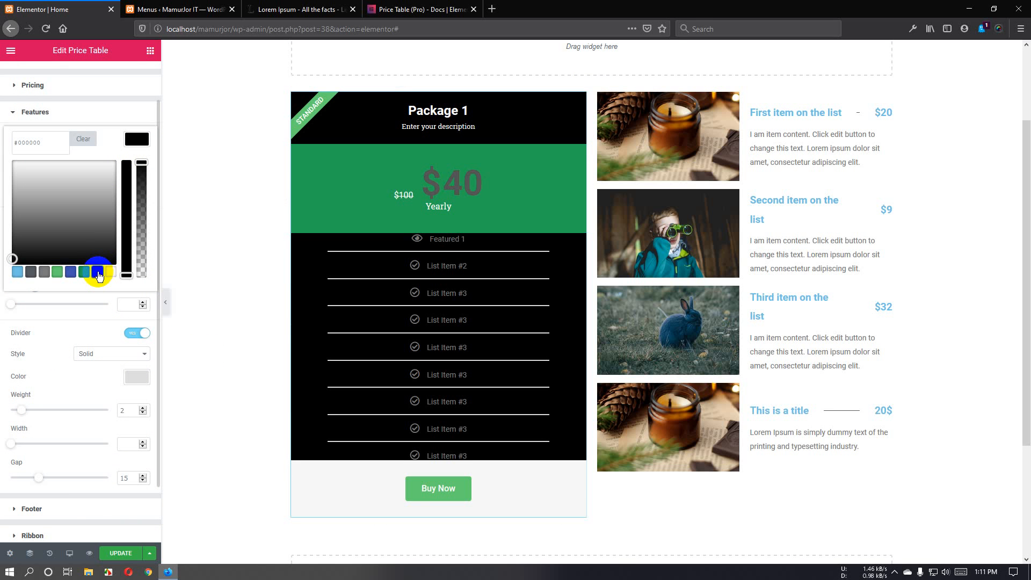
click(144, 175)
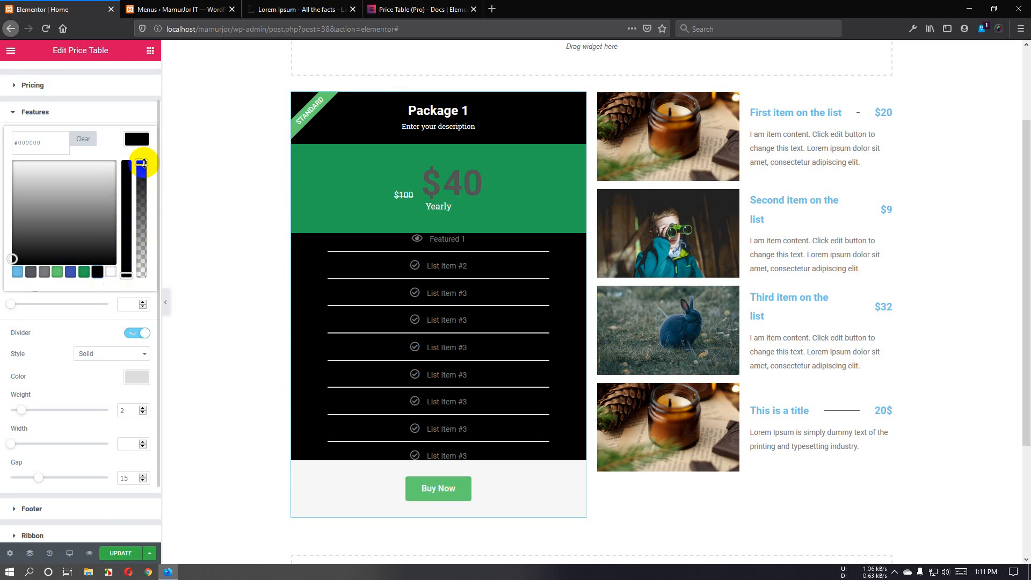
click(83, 138)
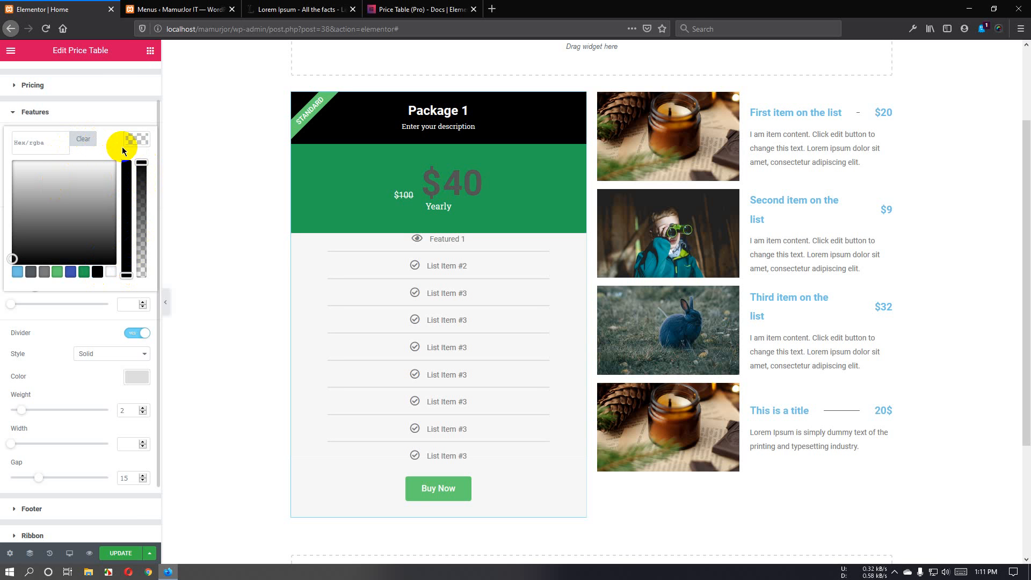
click(135, 143)
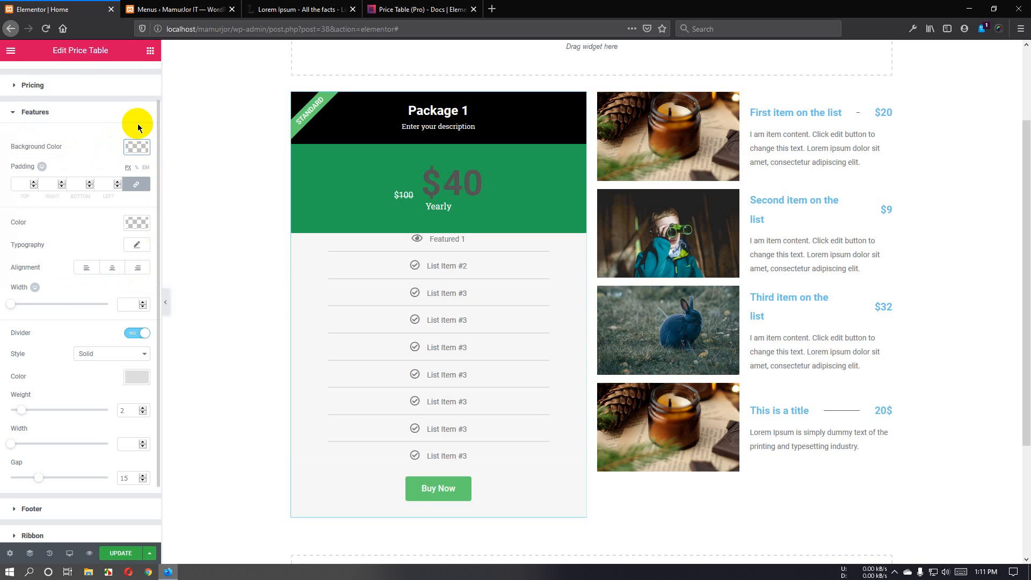
Set the features' text color to green (#23a455) and their width to 100.
click(138, 225)
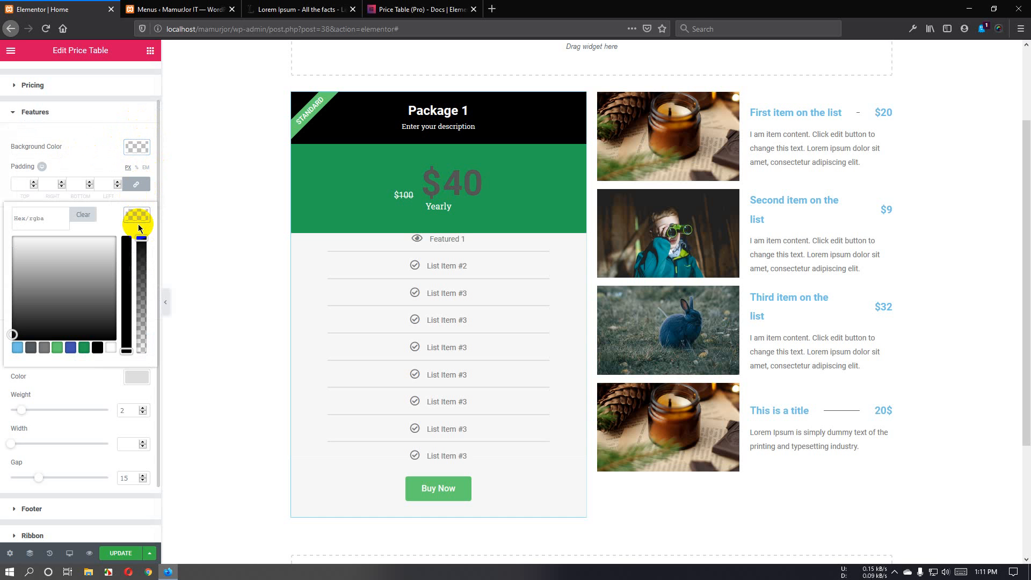
click(83, 347)
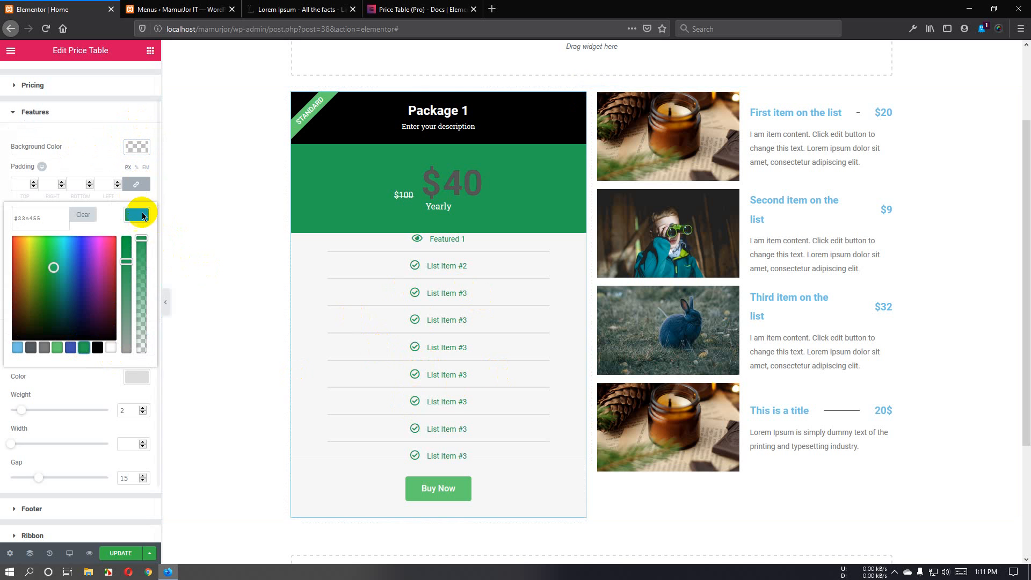
click(137, 215)
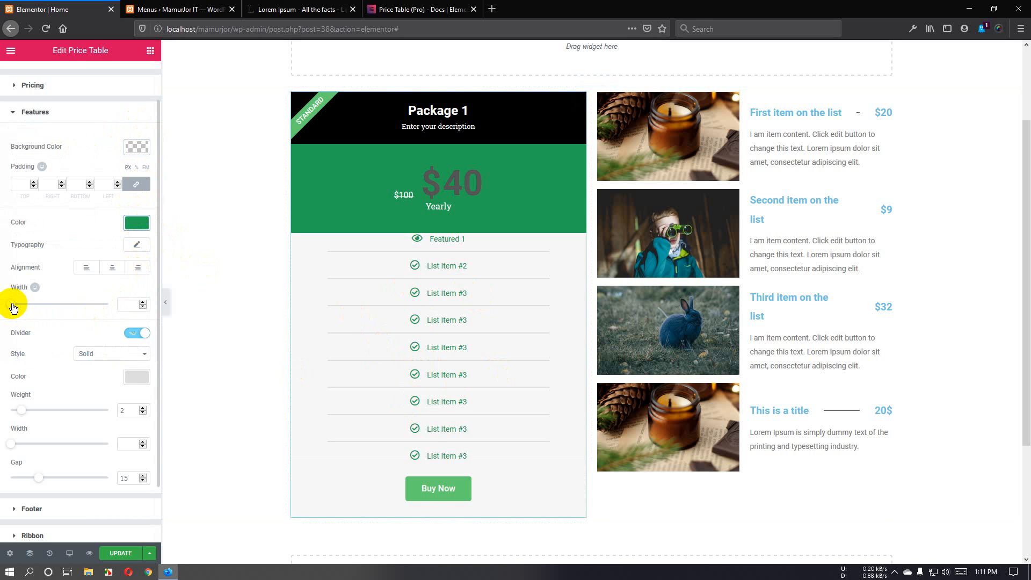
drag(13, 307, 193, 317)
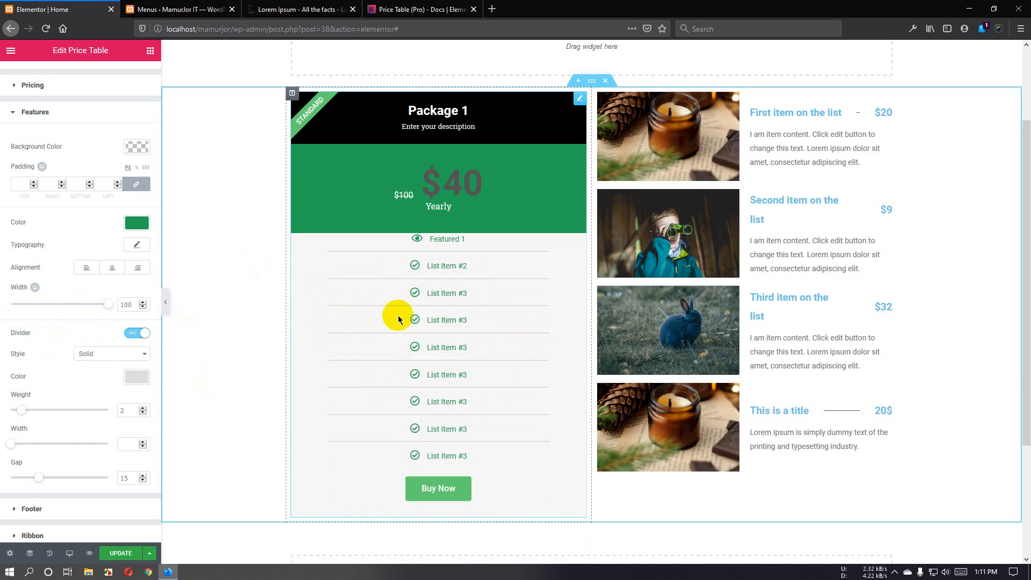
Open the "Featured 1" item in the Price Table's features content and select its text.
scroll(50, 165, up, 2)
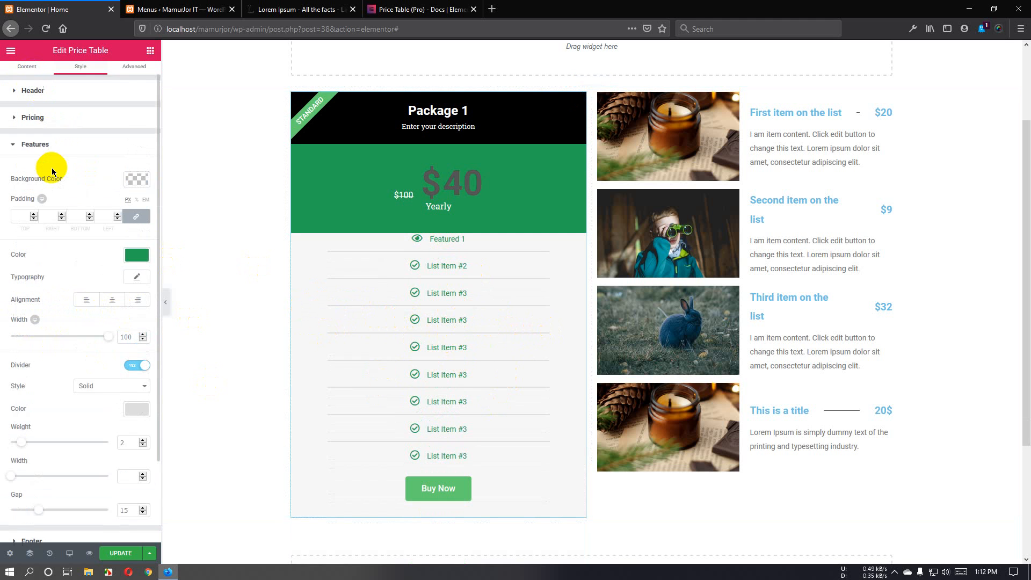
click(25, 85)
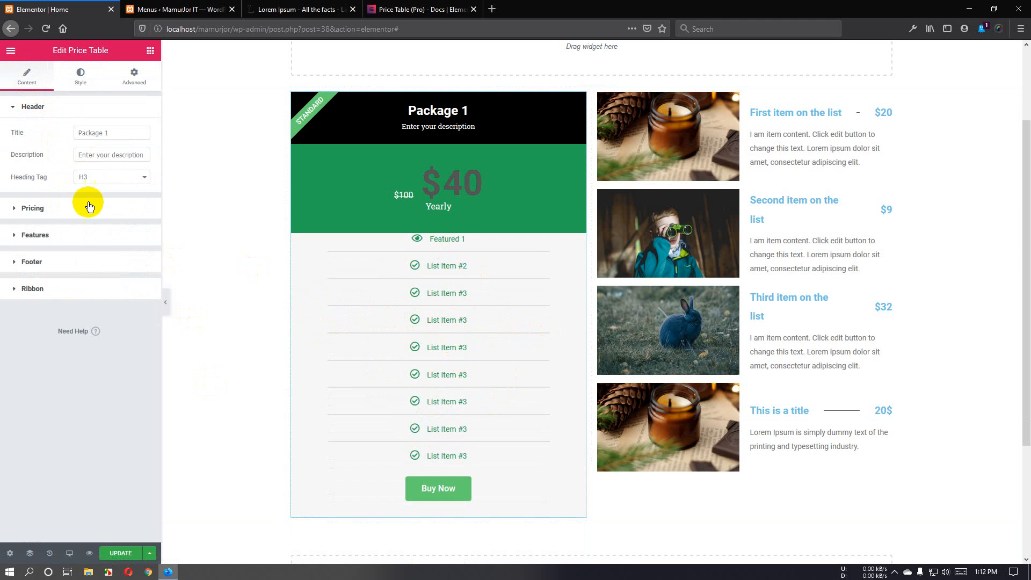
click(75, 239)
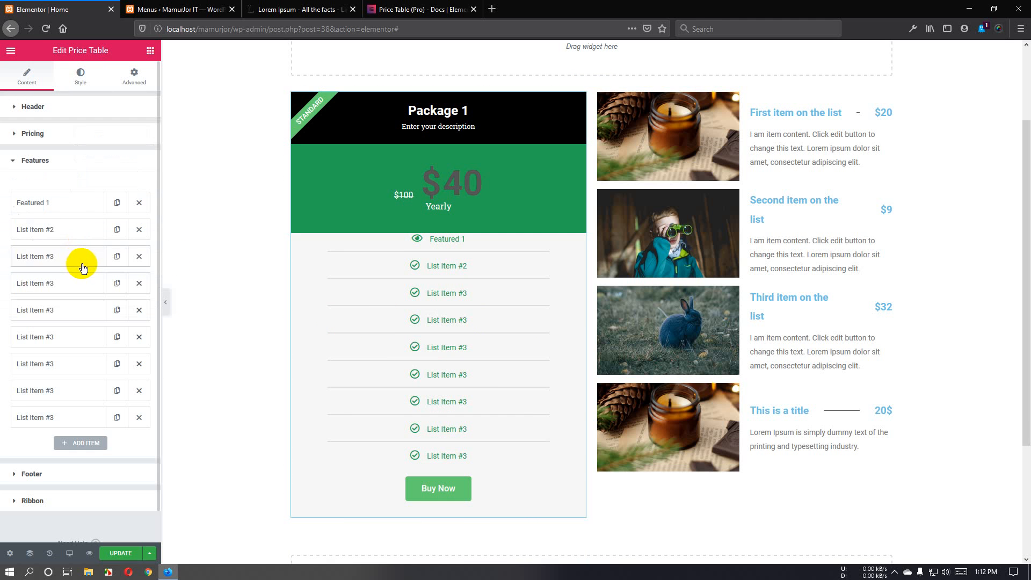
click(76, 208)
drag(110, 226, 62, 228)
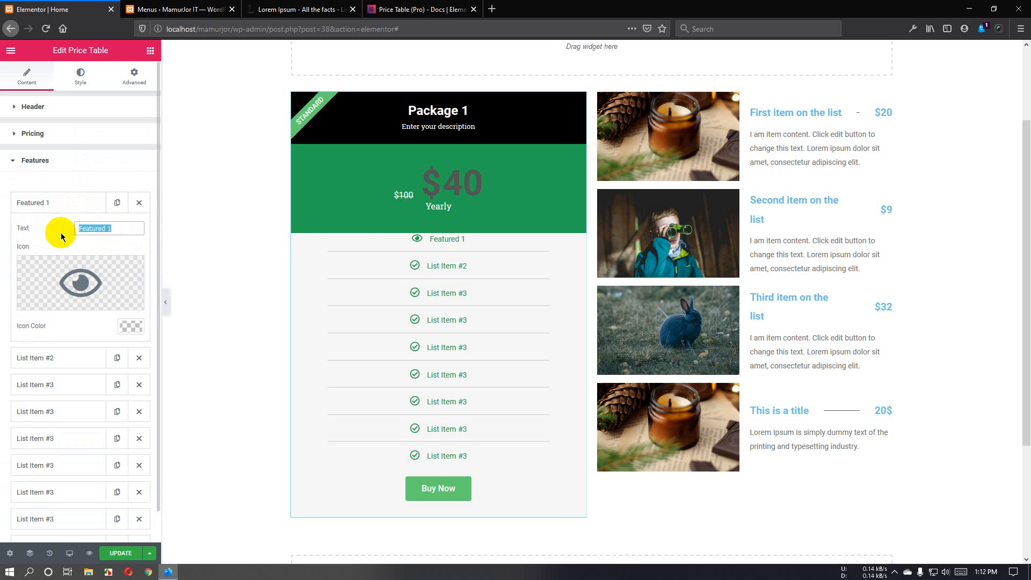
Copy the opening phrase "Lorem Ipsum is simply dummy text of the printing" from the Lorem Ipsum website.
click(182, 5)
click(314, 9)
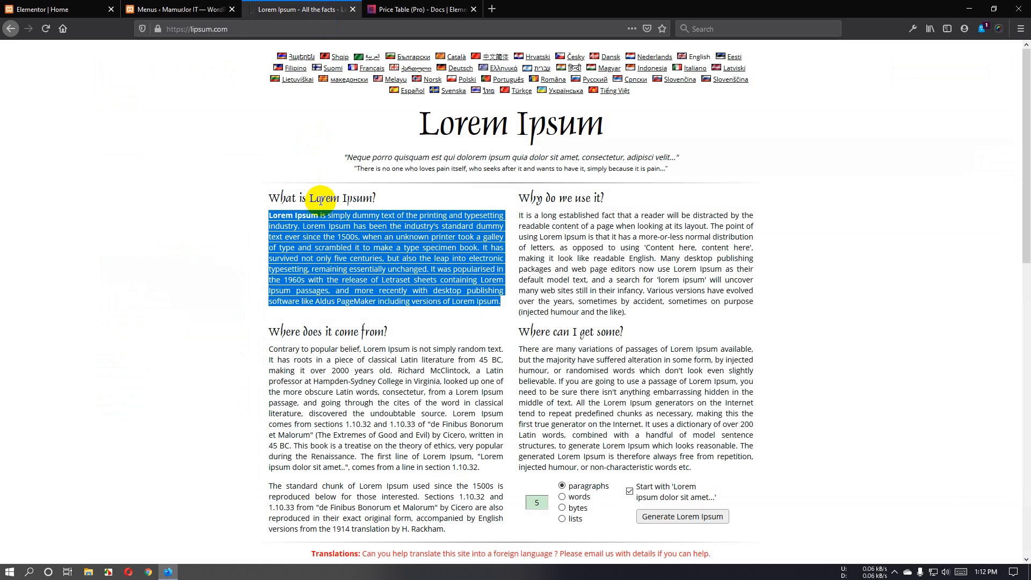
click(301, 212)
drag(268, 215, 362, 220)
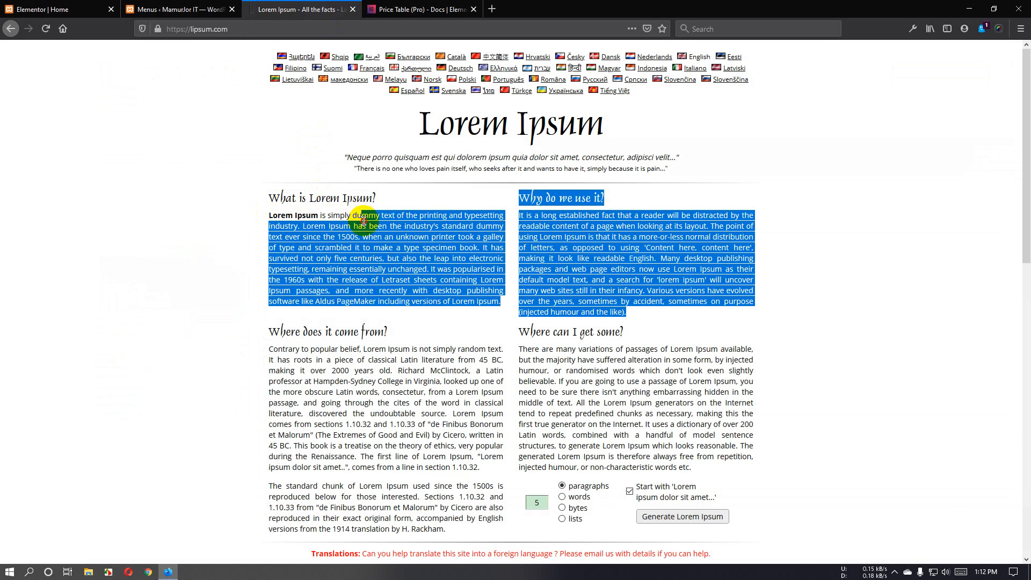
click(360, 221)
drag(270, 216, 443, 216)
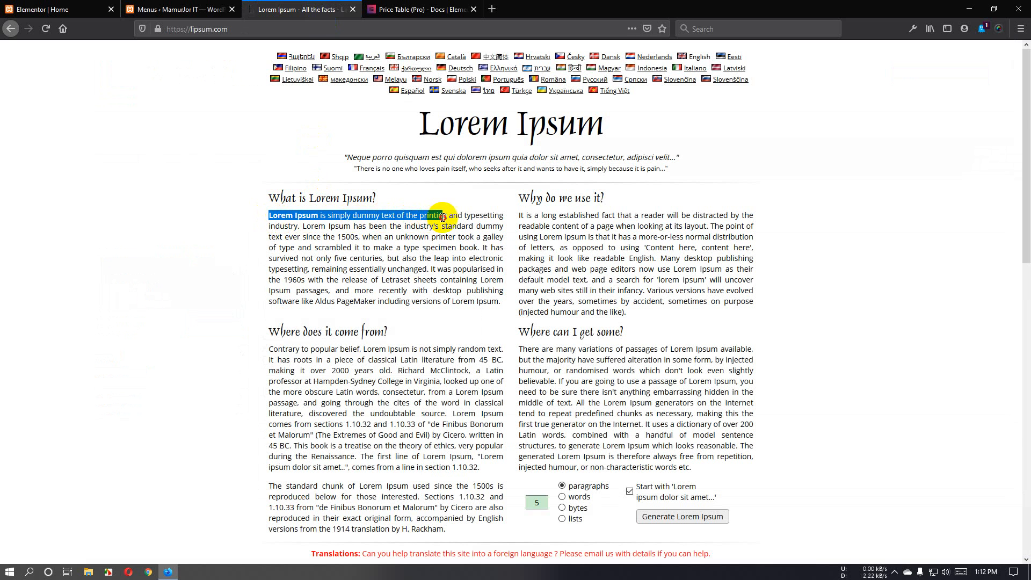
Back in Elementor, replace the first feature's text with "Lorem Ipsum is simply dummy text of the printing" and check the table.
click(47, 9)
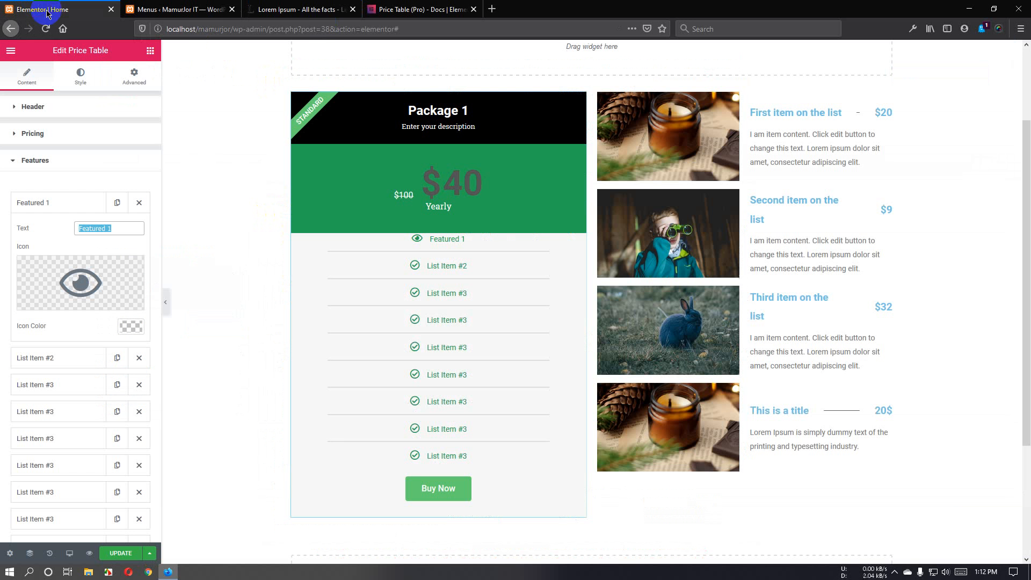
double_click(126, 228)
key(ctrl+a)
text(Lorem Ipsum is simply dummy text of the printing)
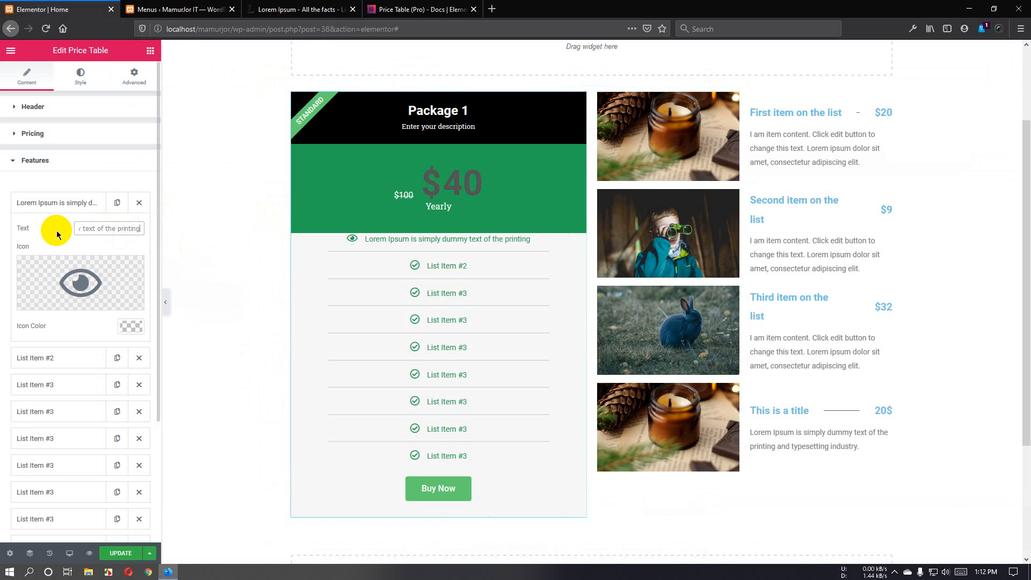
scroll(379, 319, up, 2)
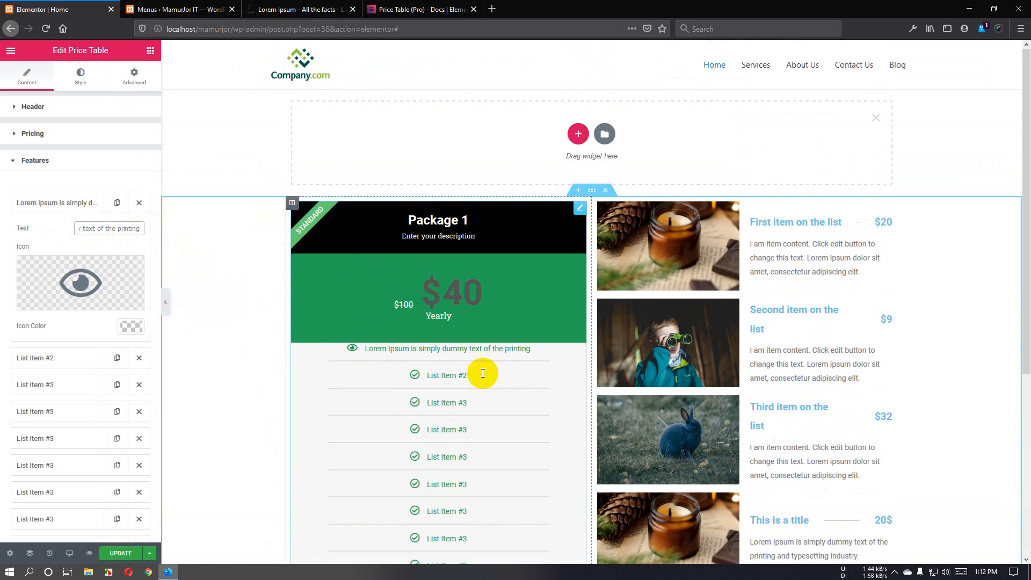
scroll(222, 363, down, 1)
scroll(223, 363, down, 2)
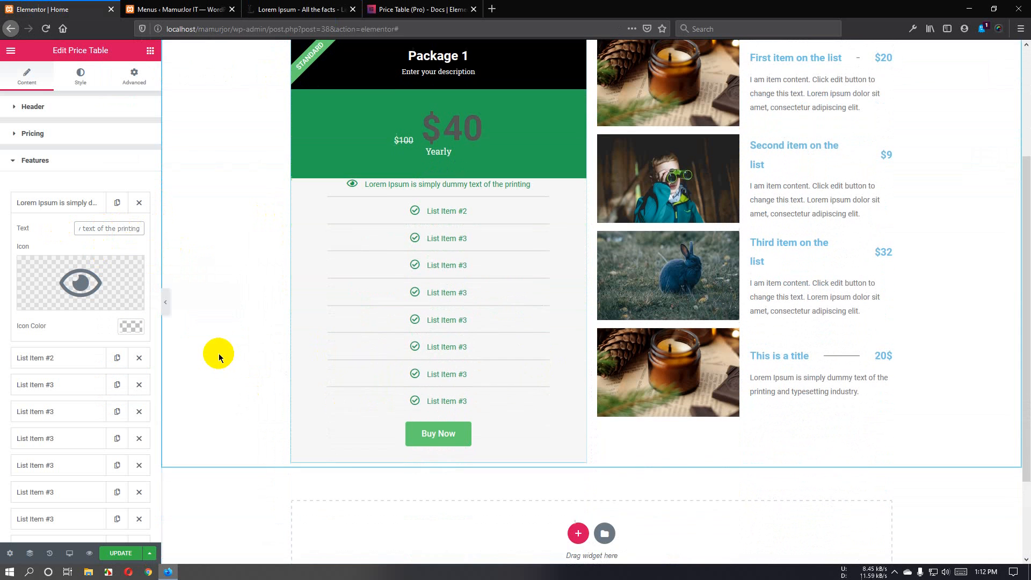
Look through the Price Table's pricing and features style settings and open the footer's style settings.
click(81, 75)
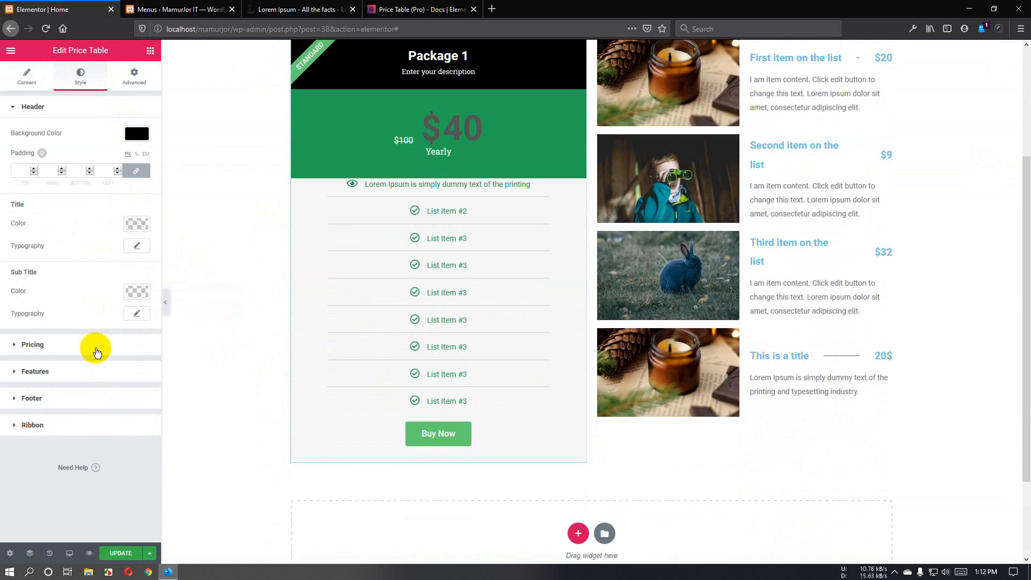
click(96, 350)
scroll(96, 350, down, 4)
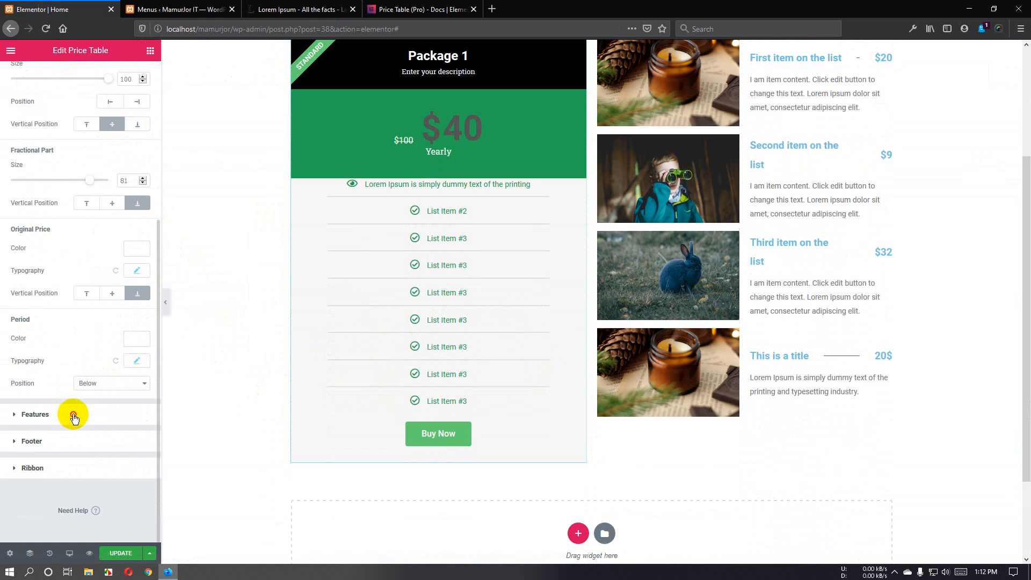
click(74, 418)
scroll(73, 418, down, 3)
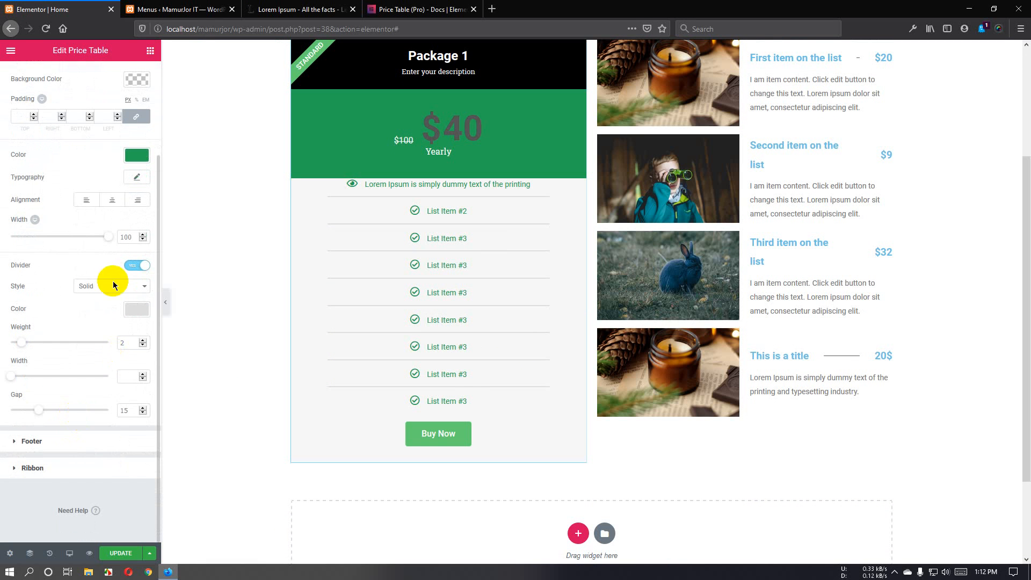
click(65, 443)
scroll(370, 403, down, 2)
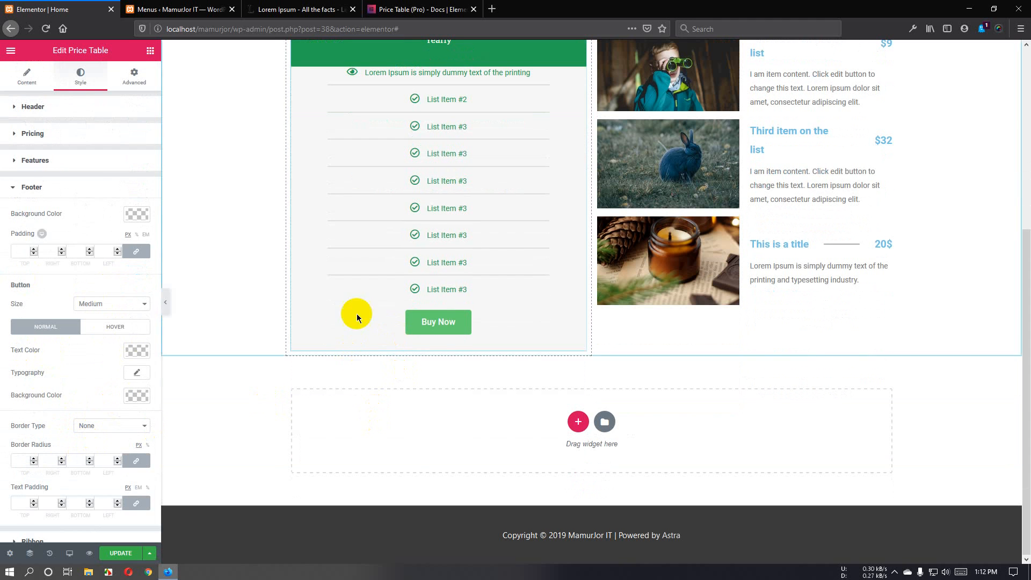
Try a black (#000000) background for the Price Table's footer and clear it.
scroll(90, 365, down, 1)
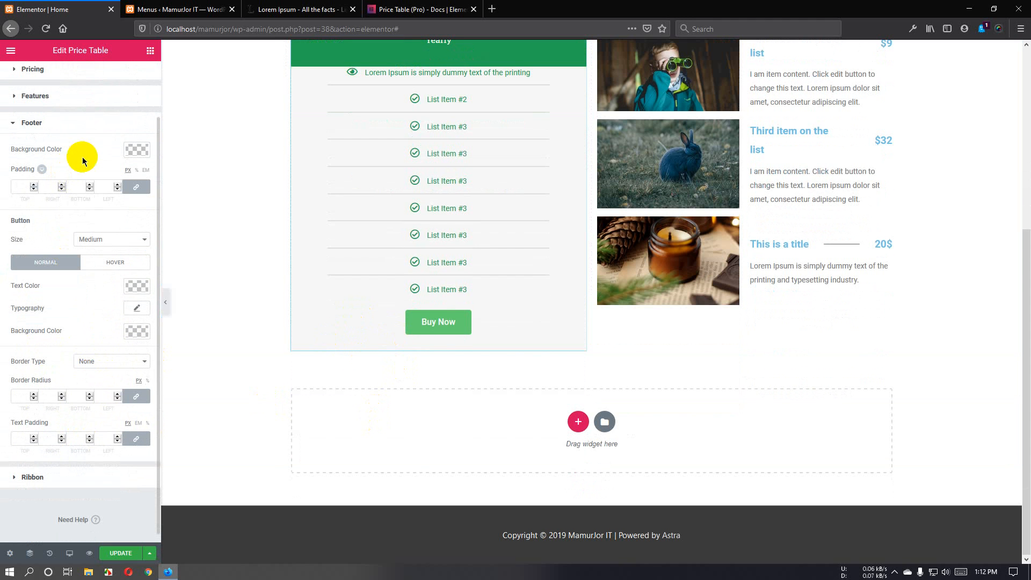
click(134, 149)
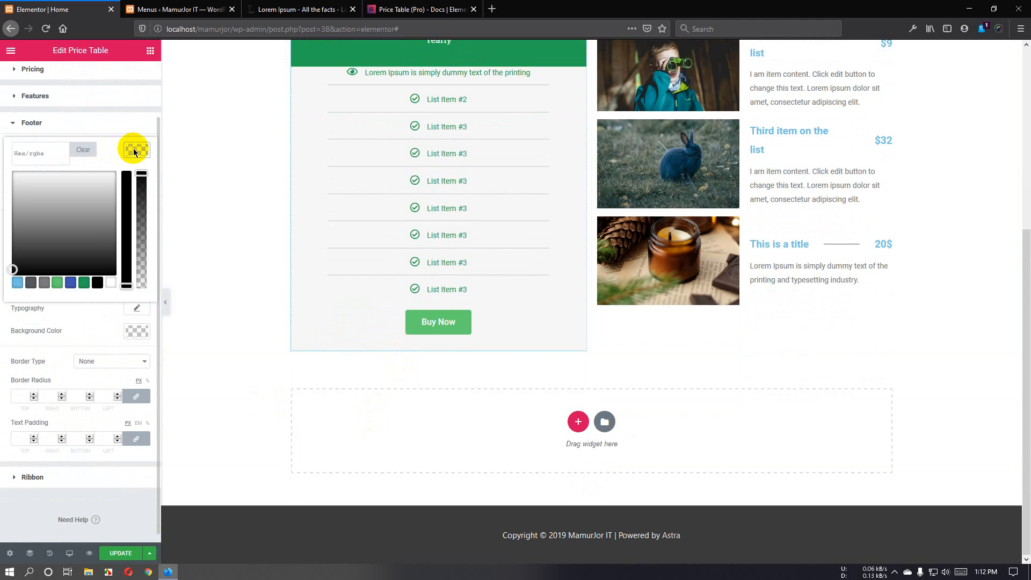
click(98, 282)
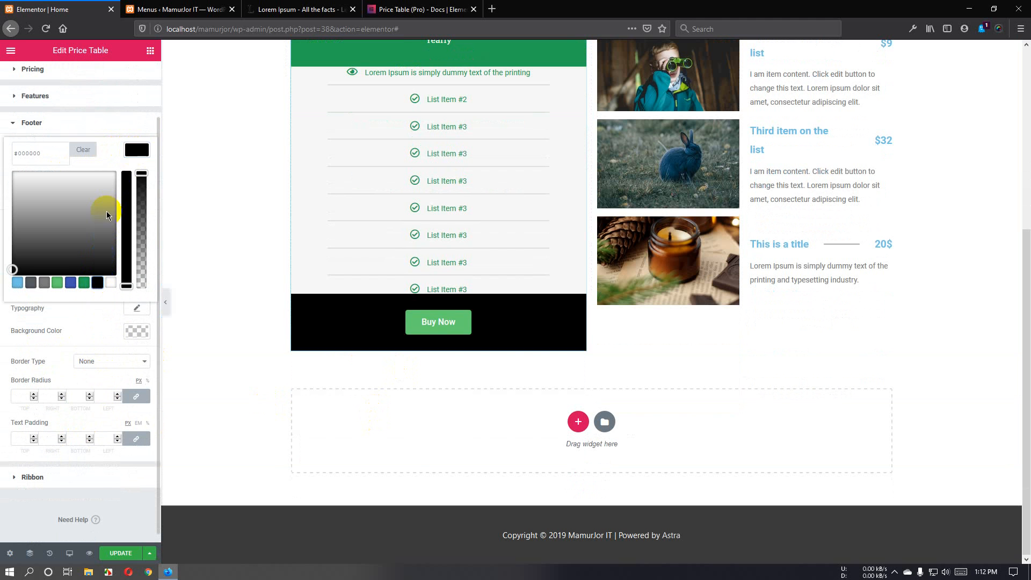
click(84, 149)
click(134, 150)
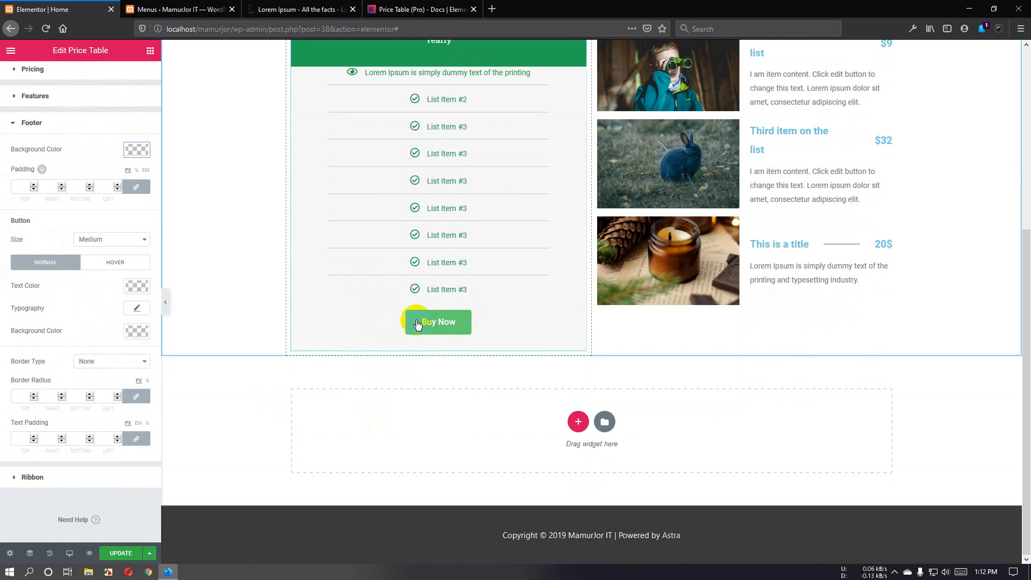
Check the footer button's size and text color options, and enable custom typography for the button.
click(119, 242)
click(127, 274)
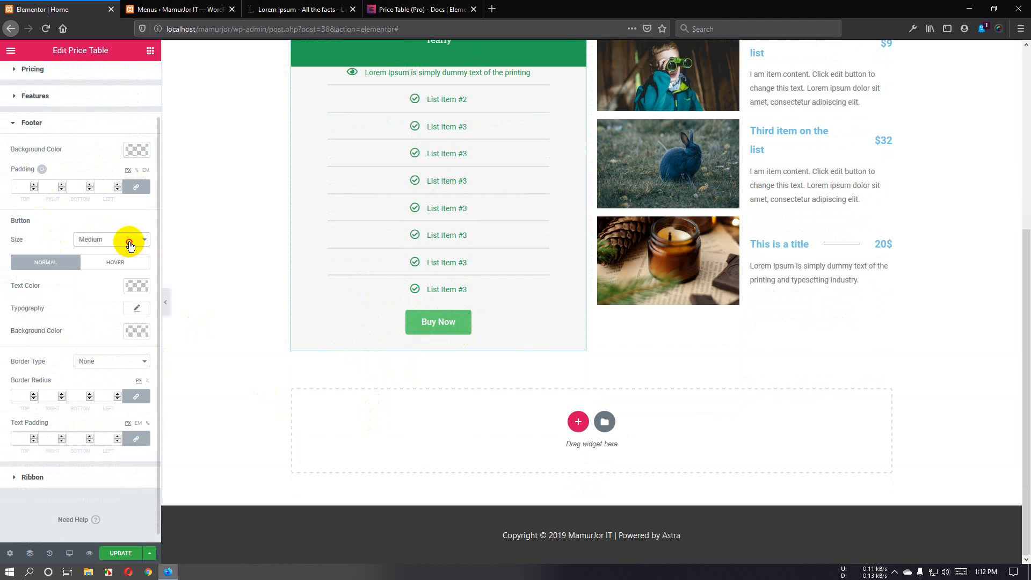
scroll(79, 408, down, 1)
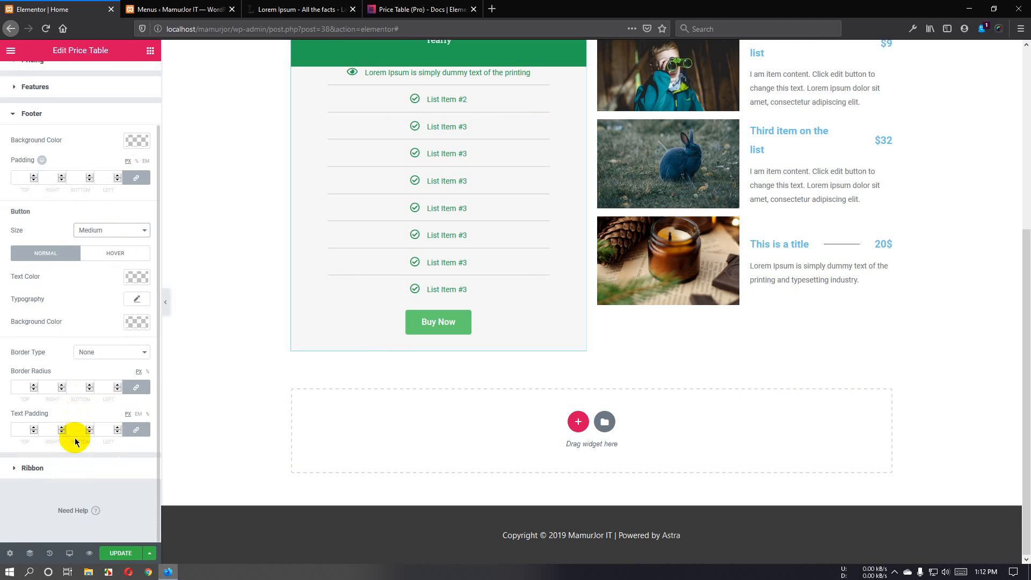
click(137, 300)
click(141, 281)
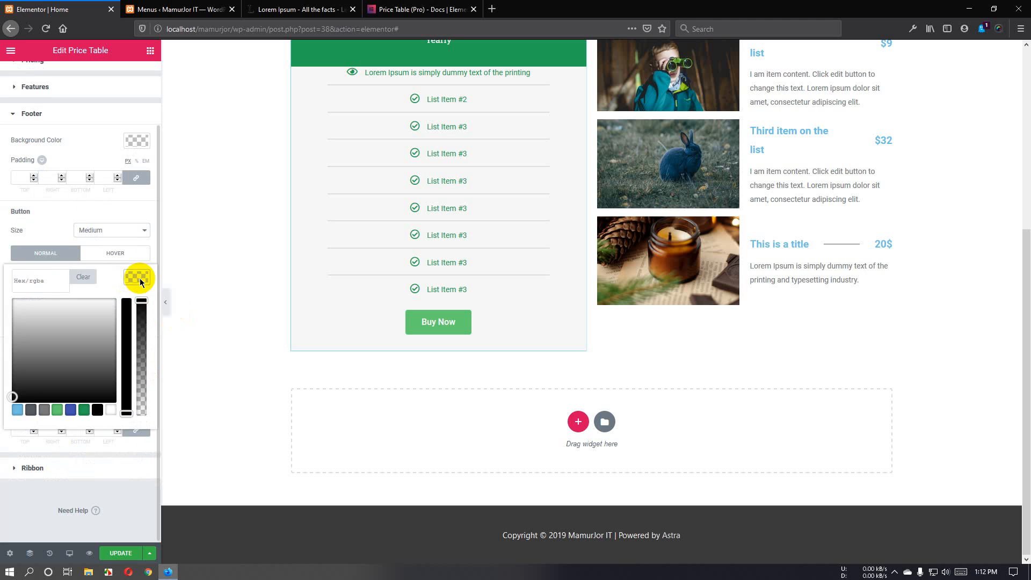
click(138, 278)
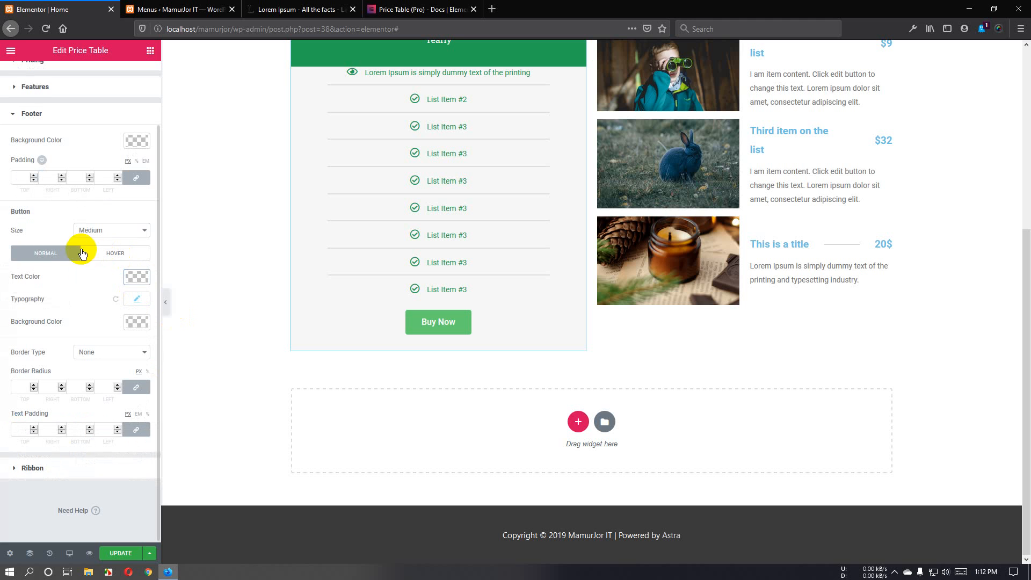
Check the footer button's hover style options, open the ribbon's style settings and bring the ribbon on the Price Table into view.
click(116, 261)
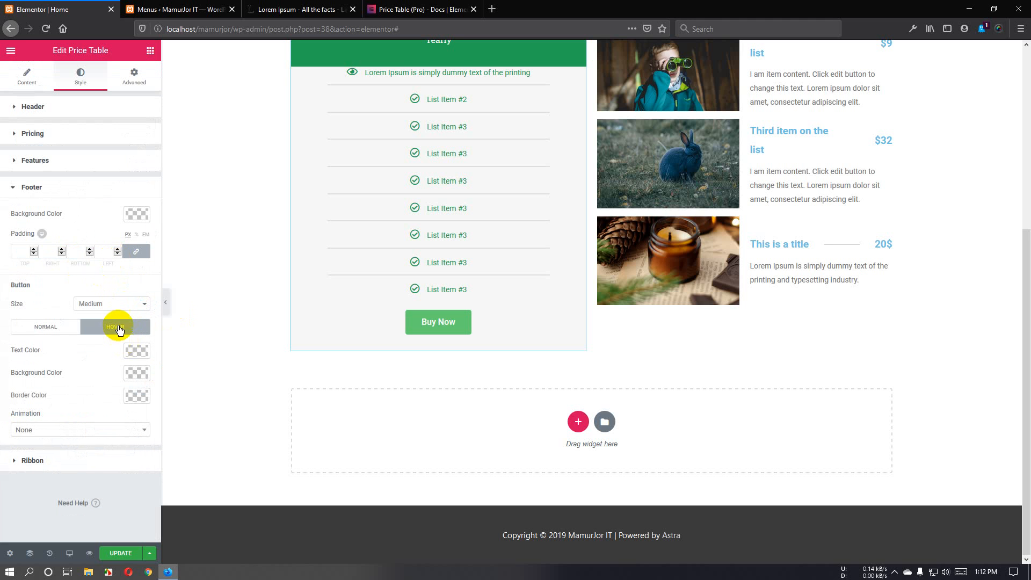
click(65, 462)
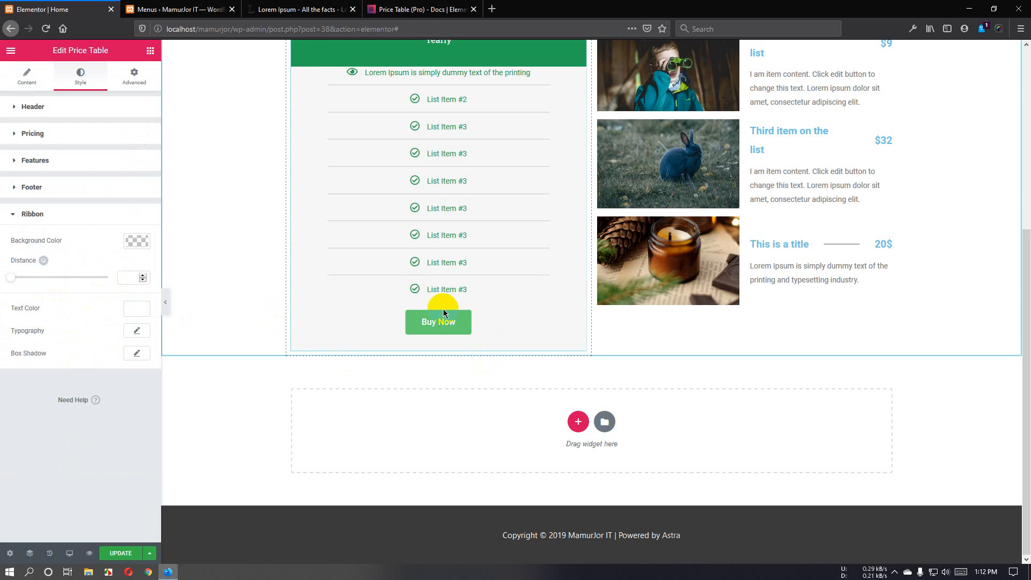
scroll(443, 308, up, 5)
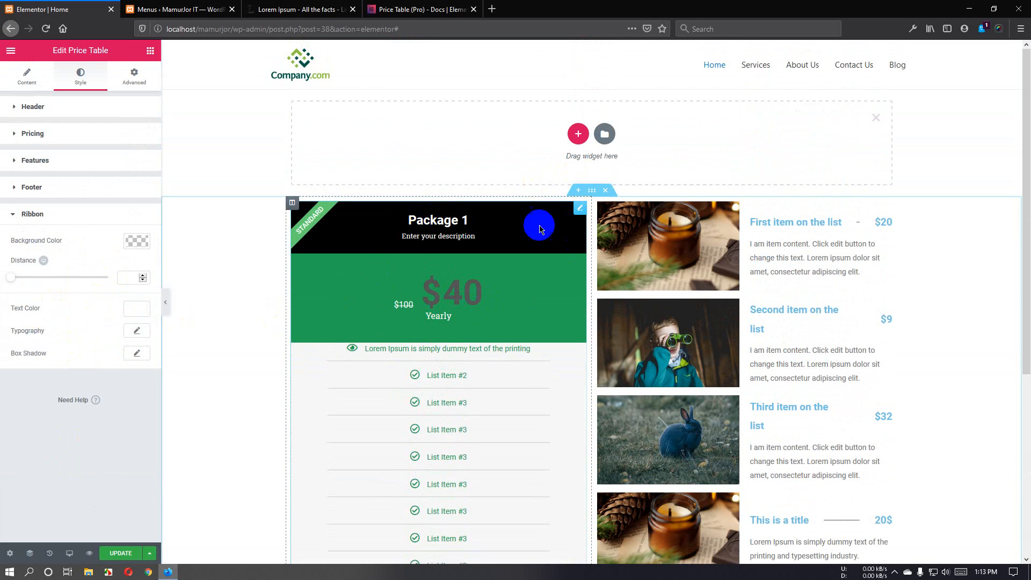
click(301, 237)
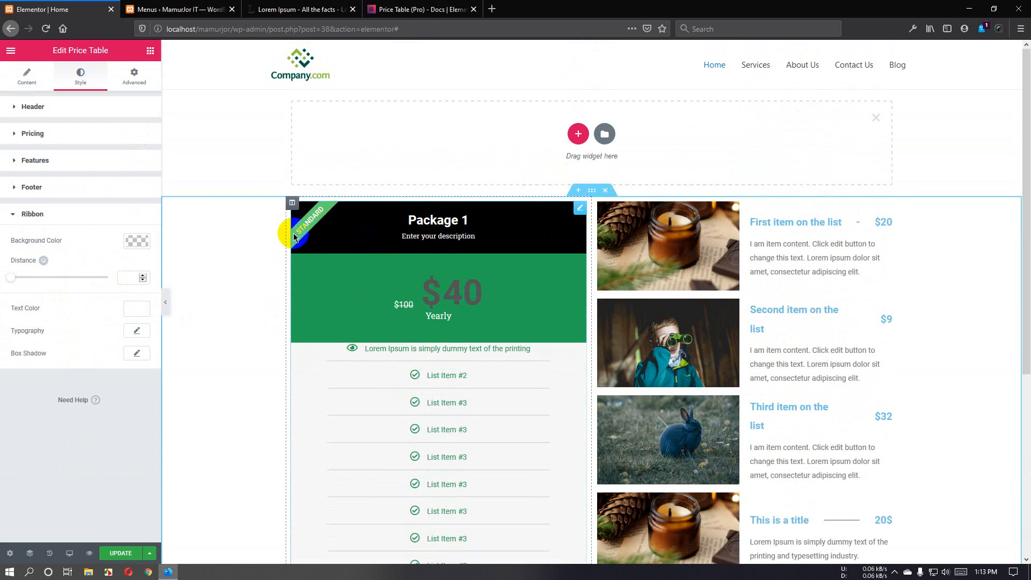
Set the Price Table ribbon's background color to white and its text color to black (#000000).
click(137, 241)
click(111, 374)
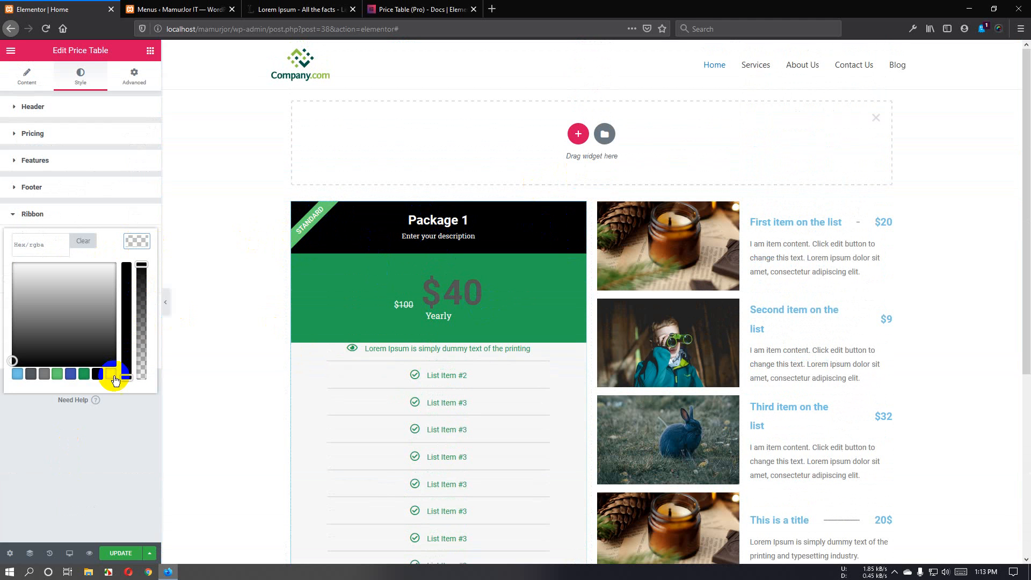
click(134, 243)
click(128, 308)
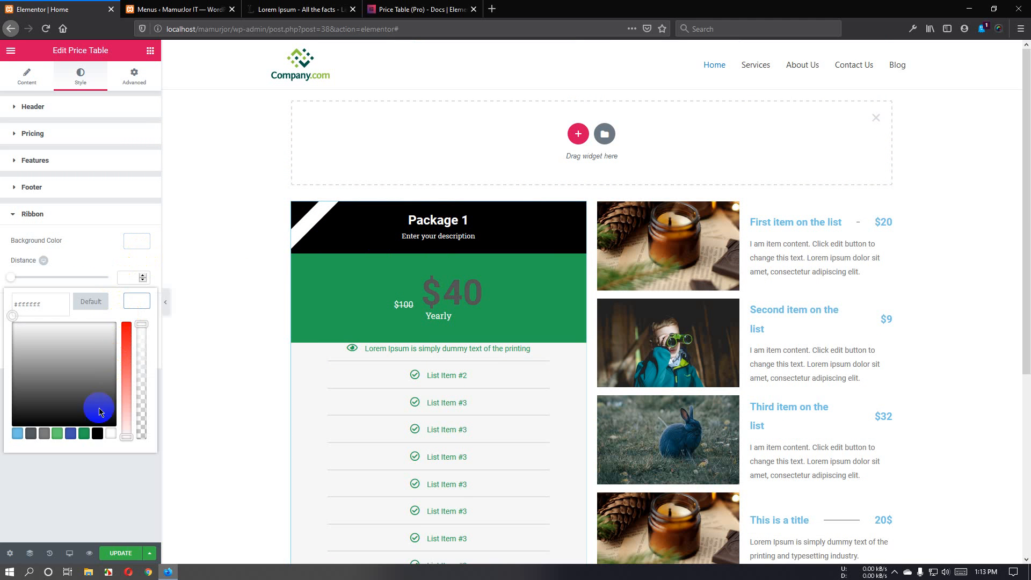
click(98, 435)
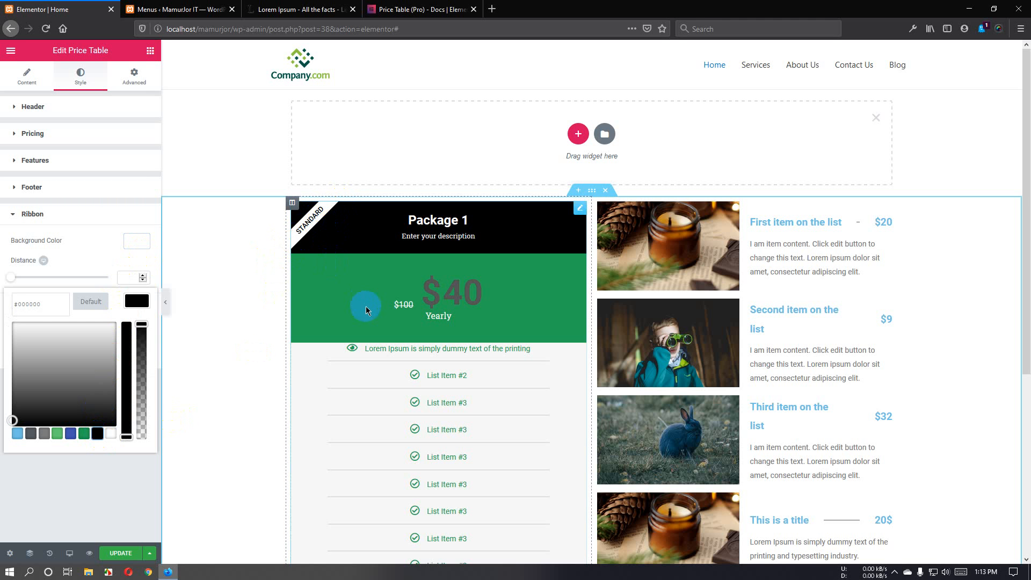
Review the styled Price Table from ribbon to footer button, and return to the widget list to browse the Pro widgets.
scroll(387, 344, down, 3)
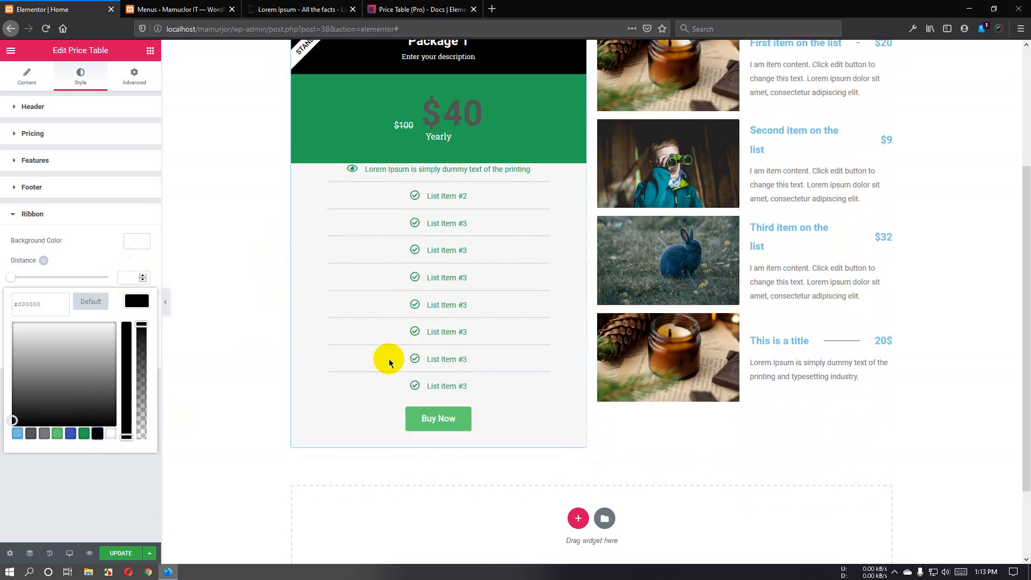
scroll(443, 198, up, 1)
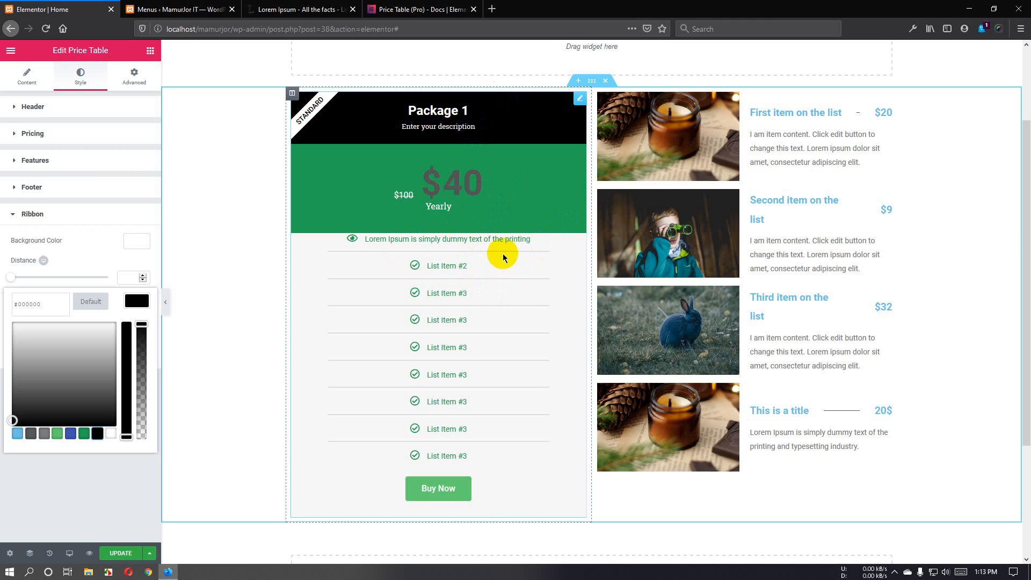
scroll(503, 268, up, 2)
scroll(480, 280, down, 3)
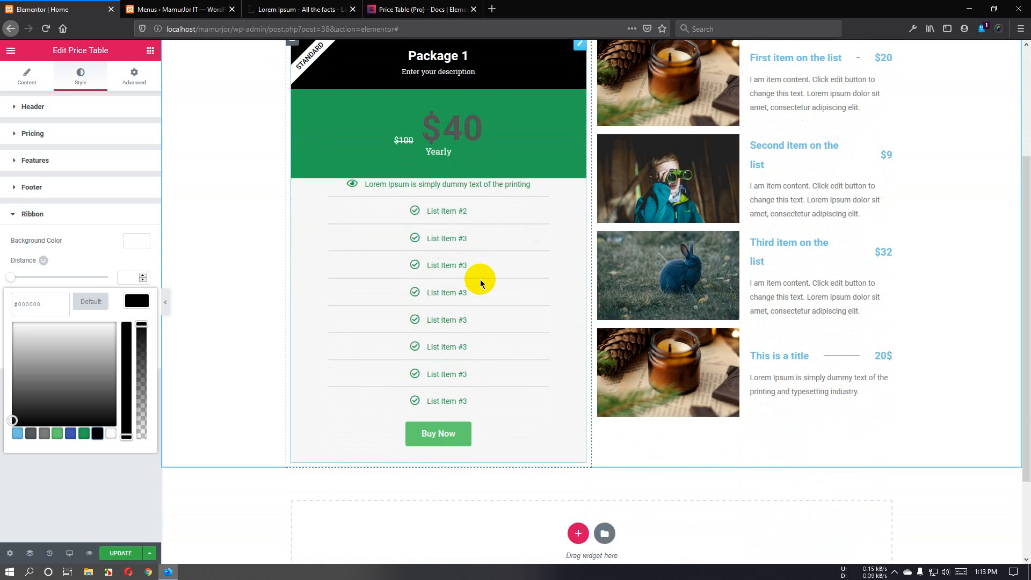
click(150, 50)
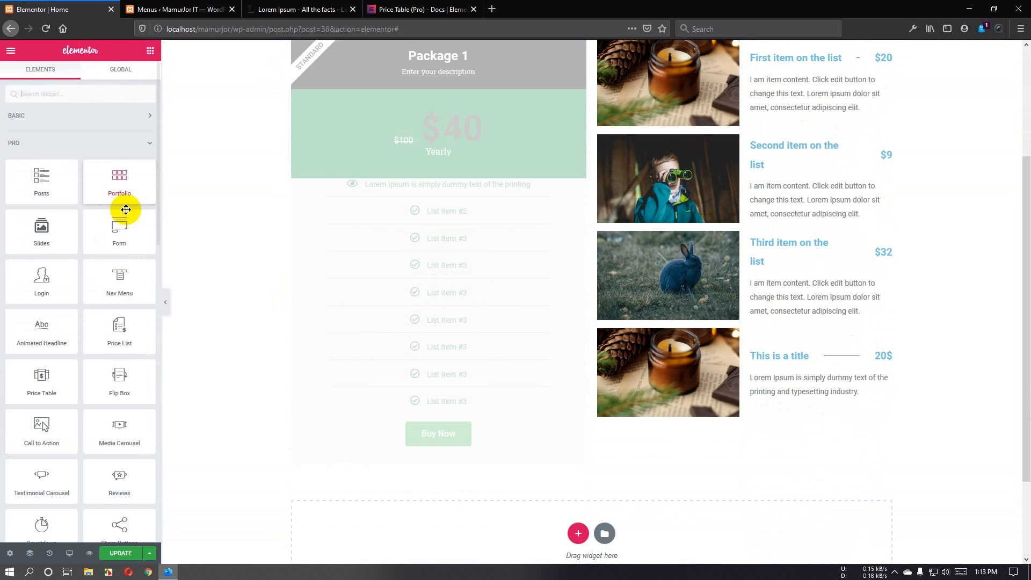
scroll(121, 277, down, 3)
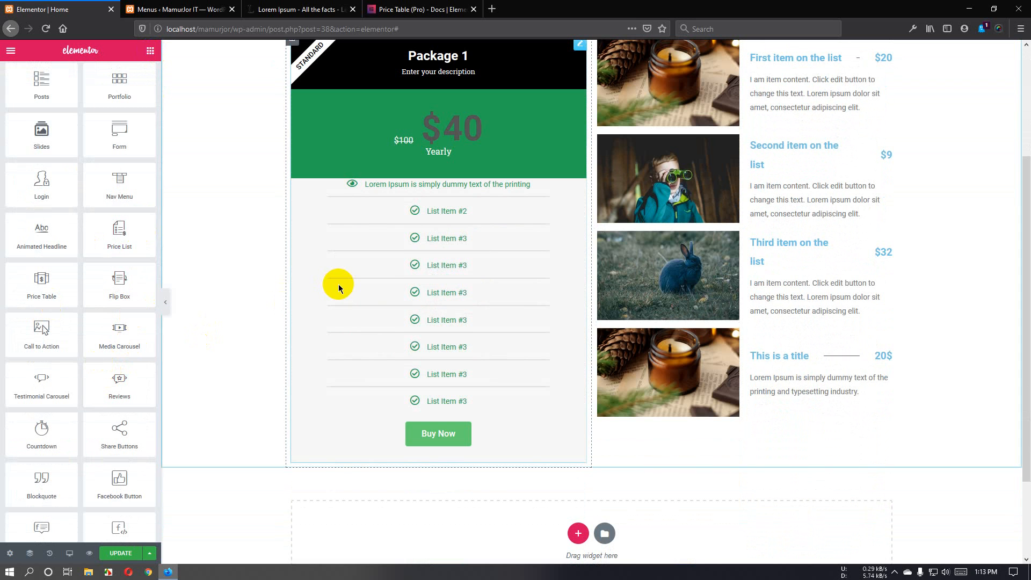